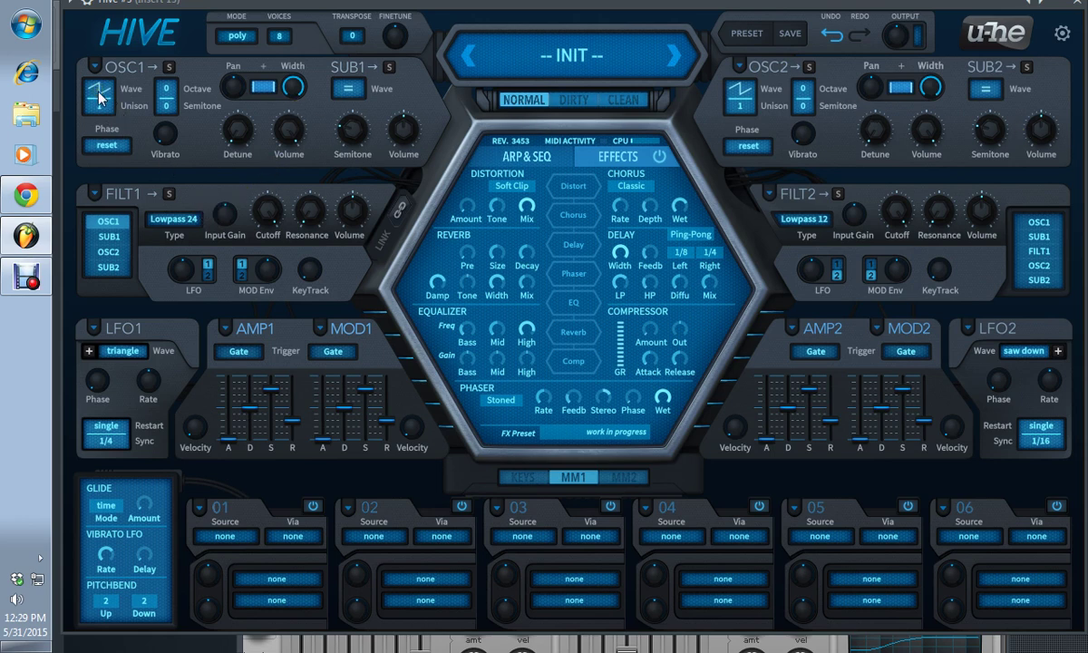
- Try out oscillator 1's waveforms by switching between Sawtooth and Sine
scroll(99, 97, "down", 3)
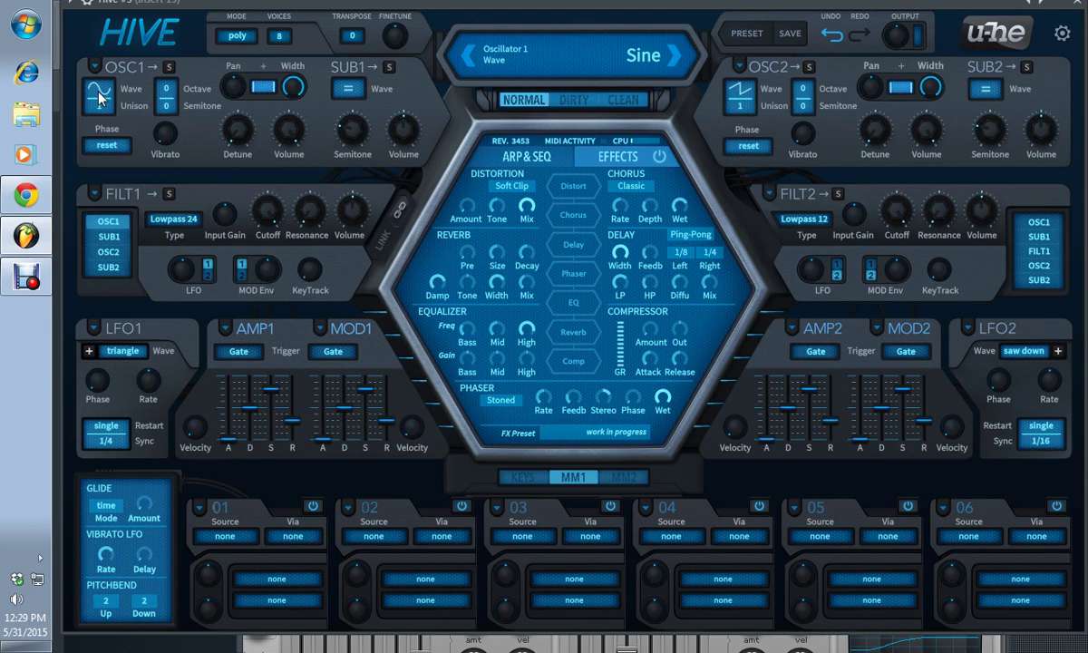
scroll(99, 97, "up", 3)
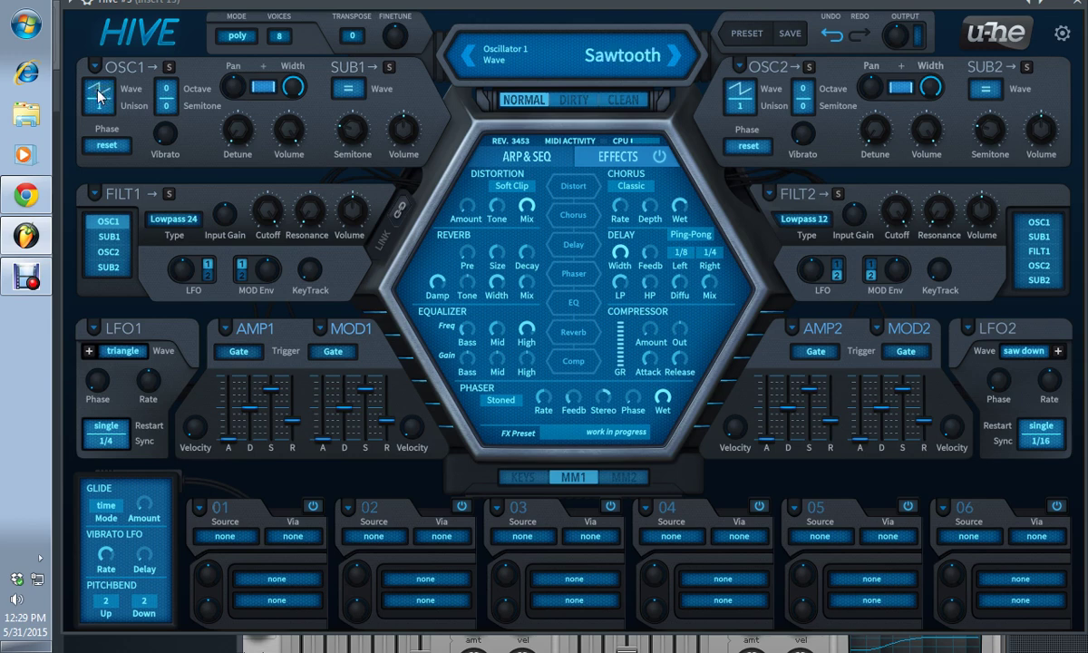
scroll(99, 97, "down", 3)
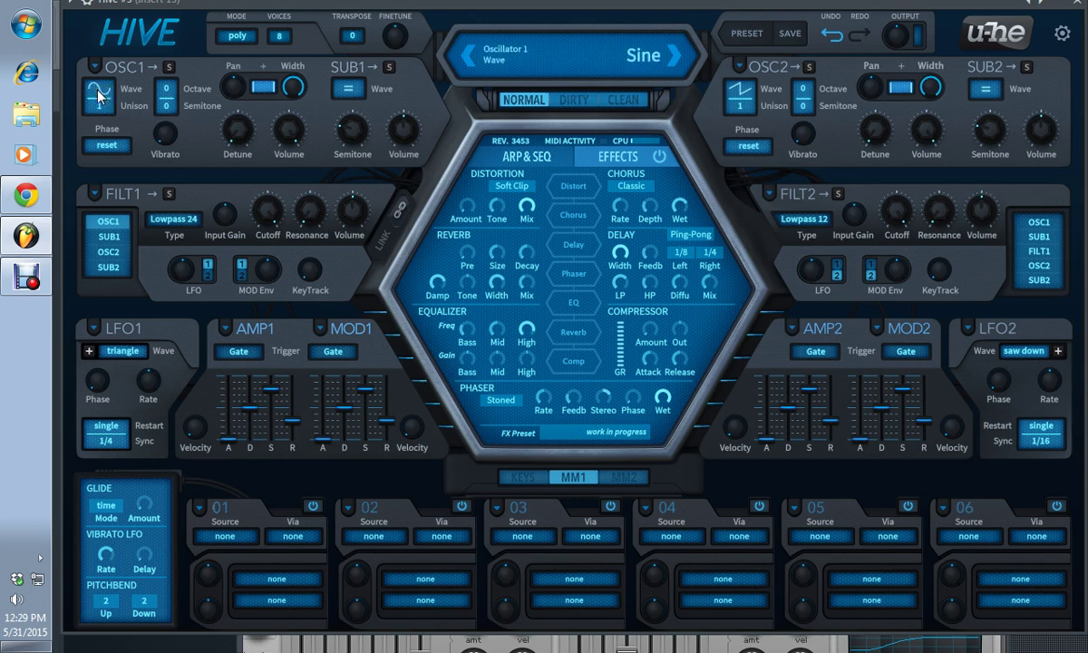
scroll(99, 97, "up", 2)
scroll(99, 97, "down", 4)
scroll(99, 97, "up", 5)
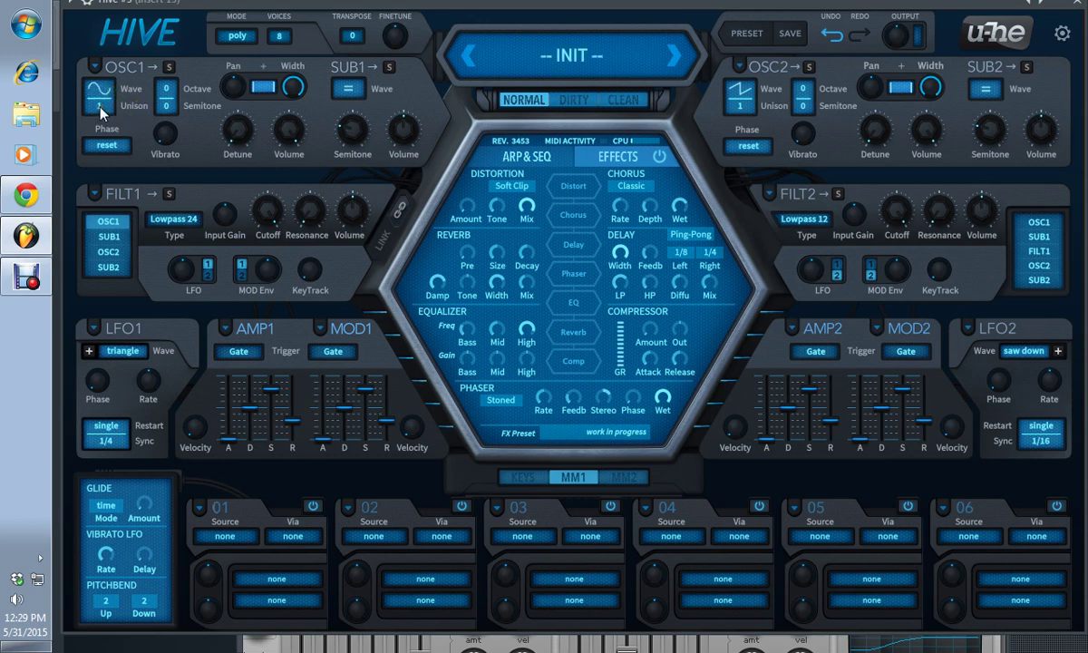
- Try oscillator 1's unison at 3 voices and restore it to 1 voice with the Sawtooth wave
scroll(102, 107, "up", 2)
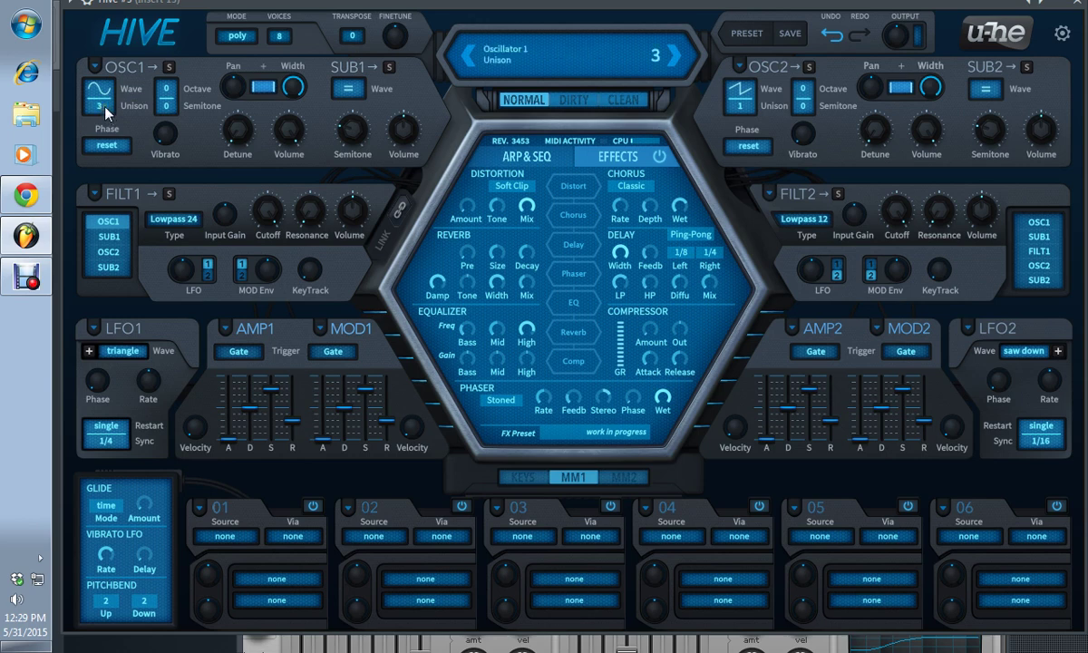
scroll(106, 111, "down", 2)
scroll(104, 106, "up", 3)
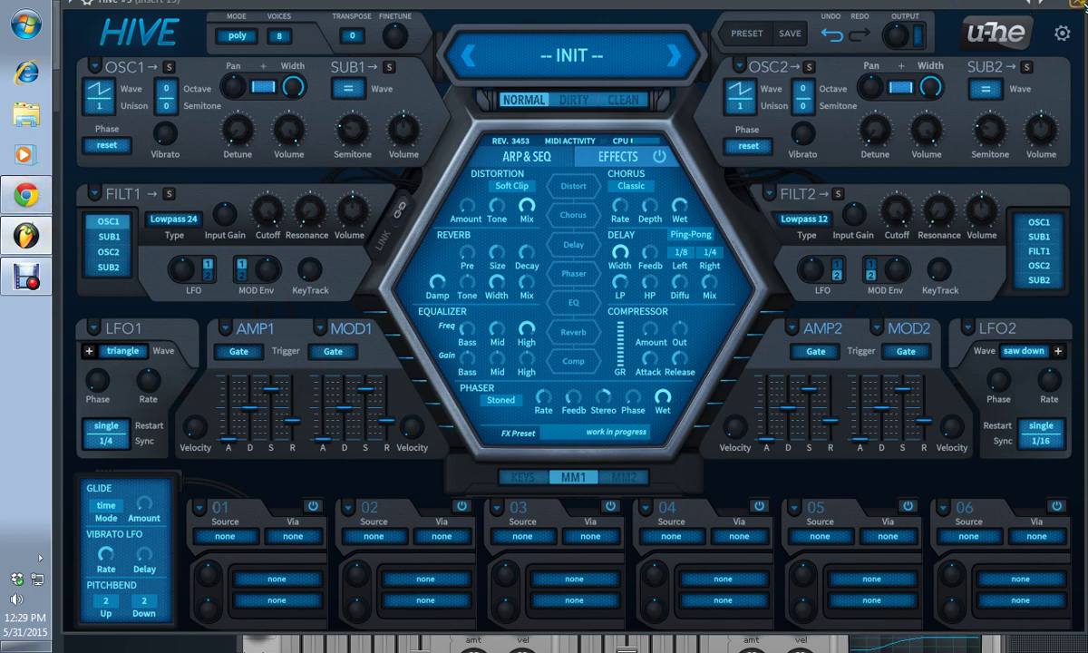
- Check the mixer's inserts up to Insert 15 and return to the Hive #5 synth
left_click(1012, 4)
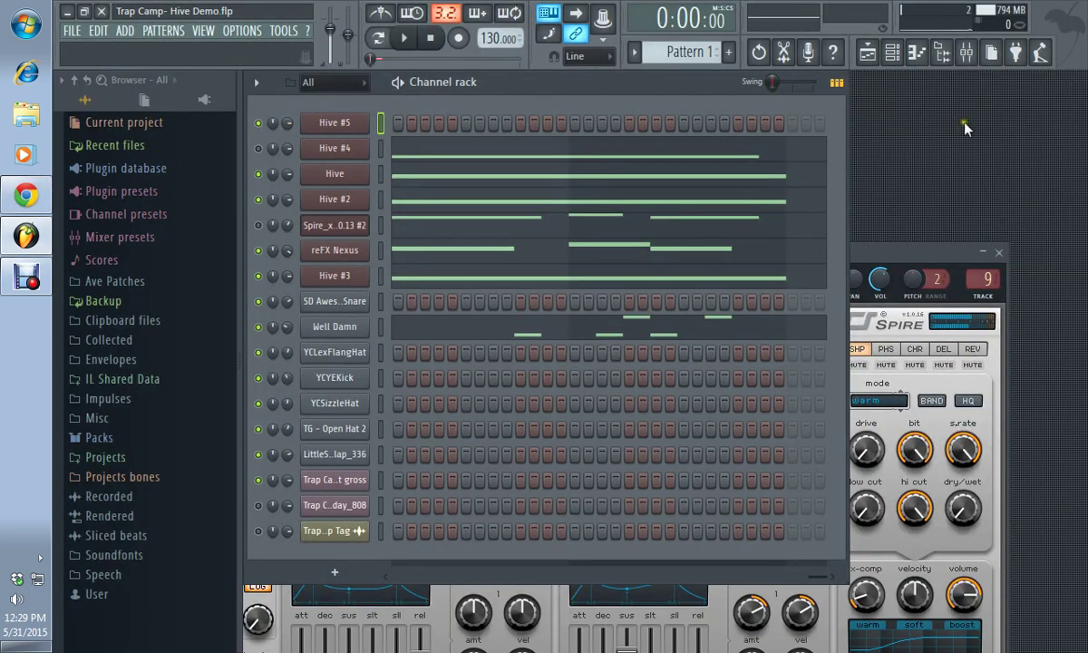
left_click(966, 52)
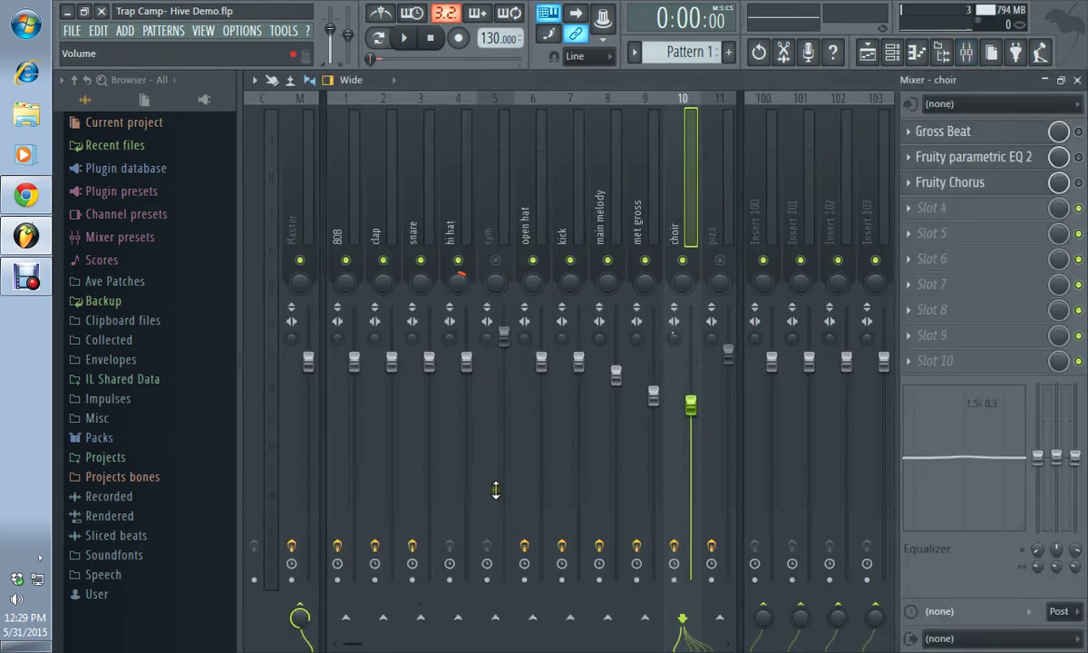
left_click_drag(352, 644, 405, 642)
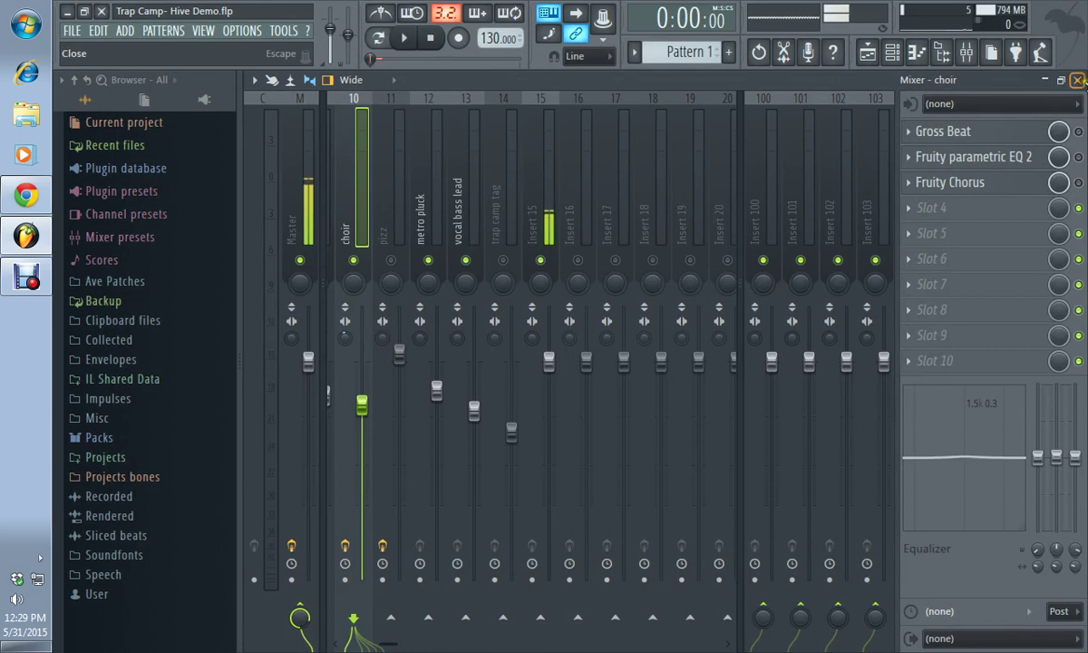
left_click(966, 52)
left_click(353, 131)
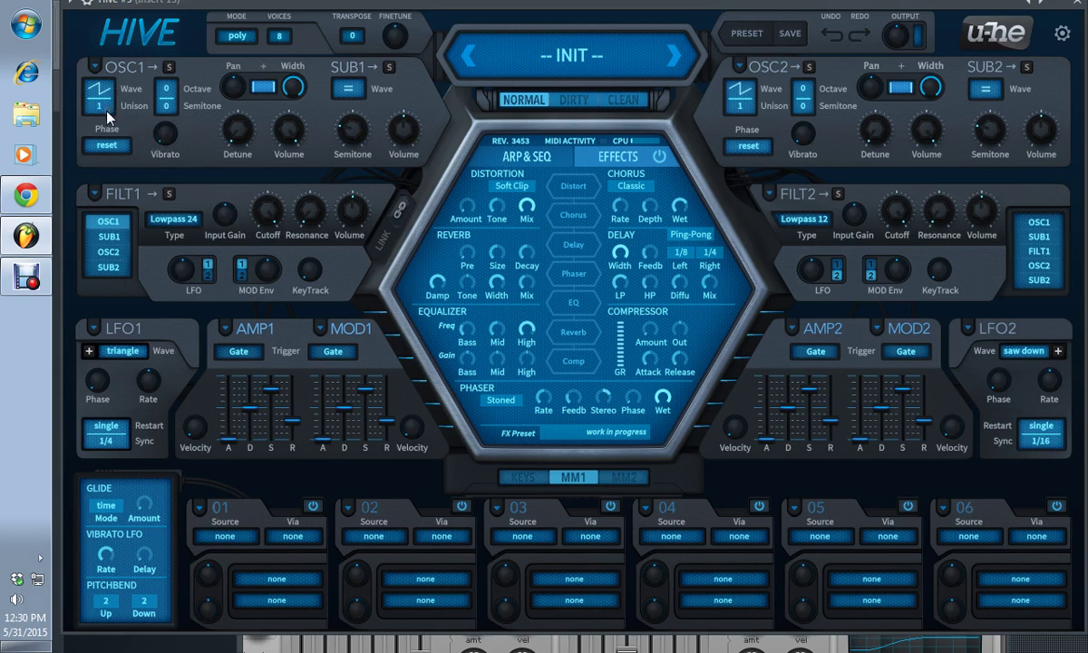
- Set oscillator 1's unison to 4 voices and try out its detune amount
scroll(106, 107, "up", 5)
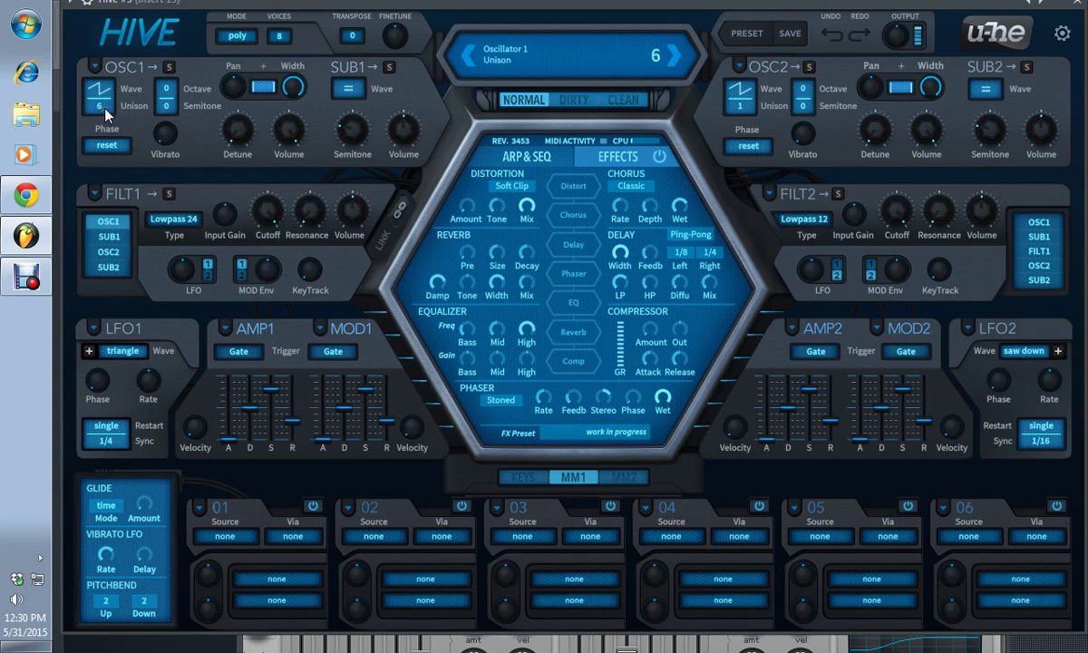
scroll(106, 113, "up", 2)
scroll(106, 113, "down", 4)
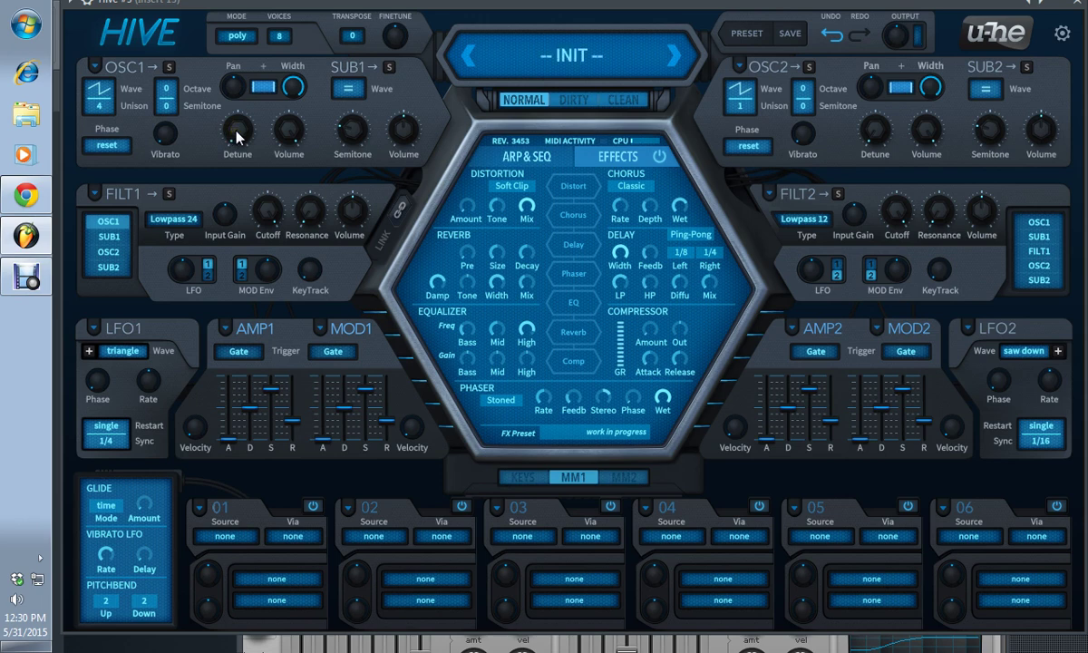
left_click_drag(240, 132, 227, 65)
- Try different octave and semitone transpositions on oscillator 1 and return both to 0
scroll(171, 95, "up", 2)
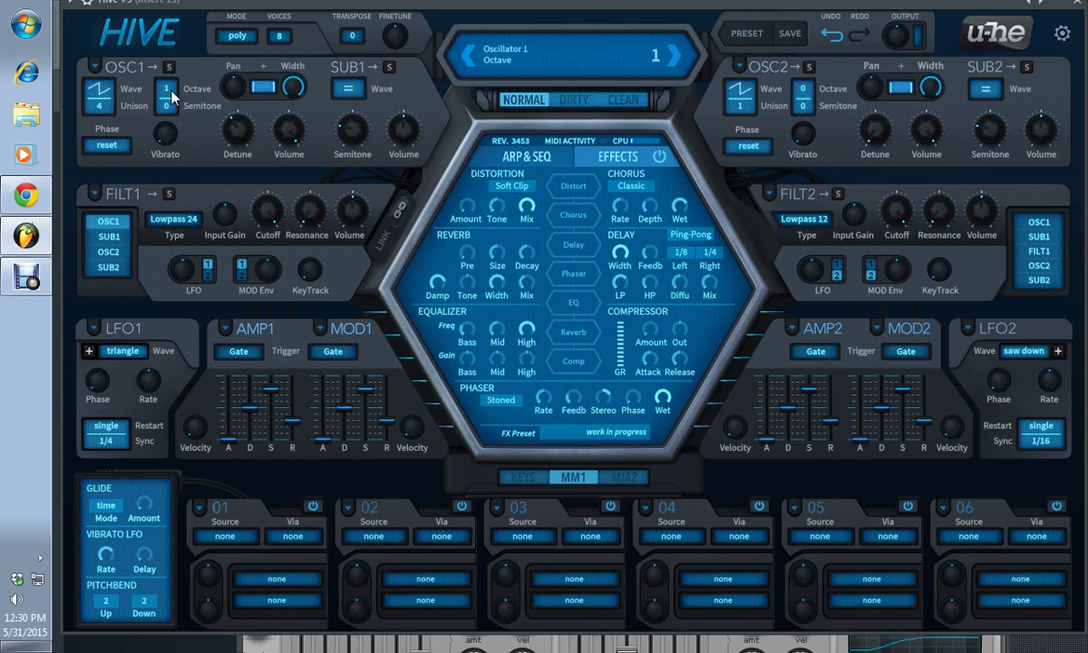
scroll(171, 95, "down", 4)
scroll(172, 94, "up", 2)
scroll(169, 107, "up", 3)
scroll(170, 109, "up", 3)
scroll(170, 109, "down", 8)
scroll(169, 109, "up", 2)
- Try panning oscillator 1 off-centre and reset its pan to 0.00
left_click_drag(238, 97, 259, 184)
left_click(239, 90)
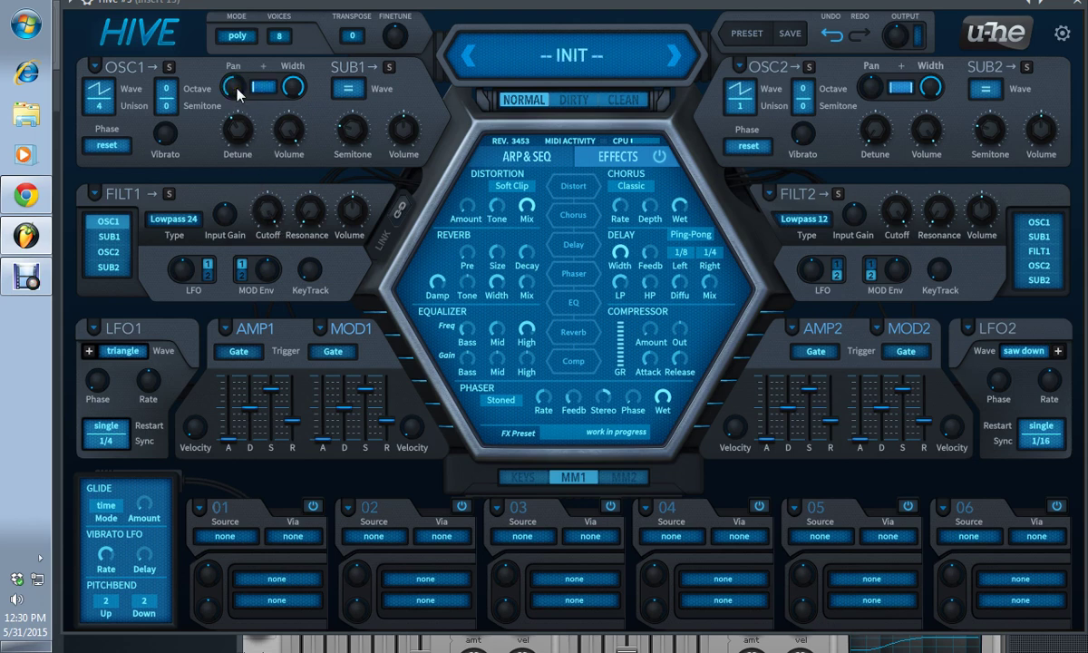
mouse_move(238, 93)
left_mouse_down()
mouse_move(224, 49)
mouse_move(236, 85)
left_mouse_up()
double_click(232, 94)
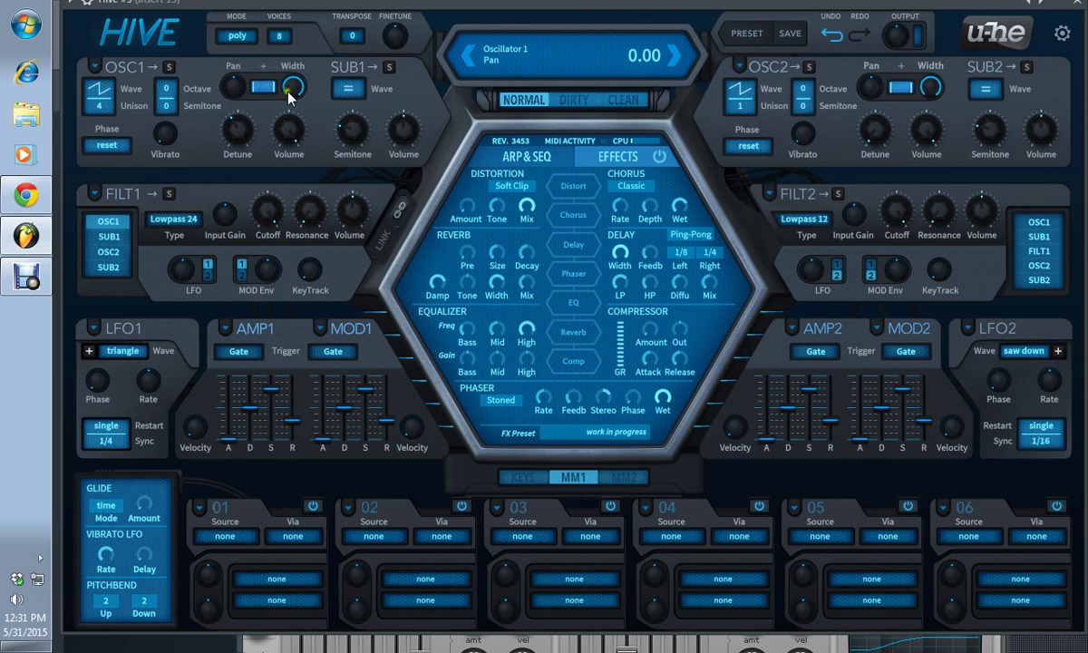
- Try narrowing oscillator 1's stereo width to 0.00 and restore its default width
double_click(265, 87)
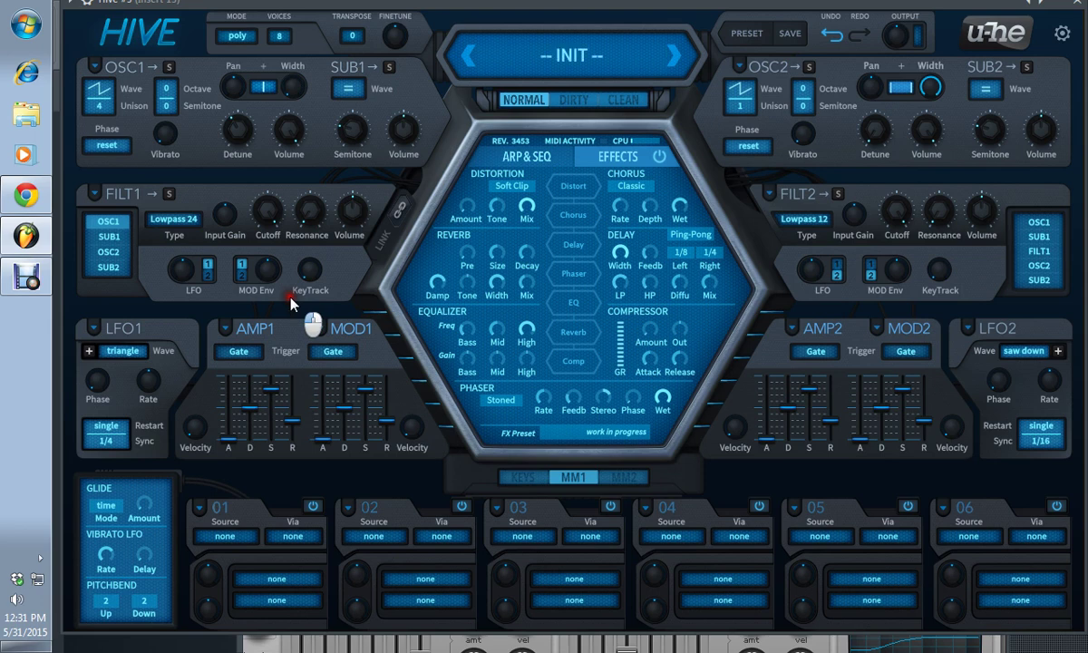
left_click_drag(293, 86, 223, 417)
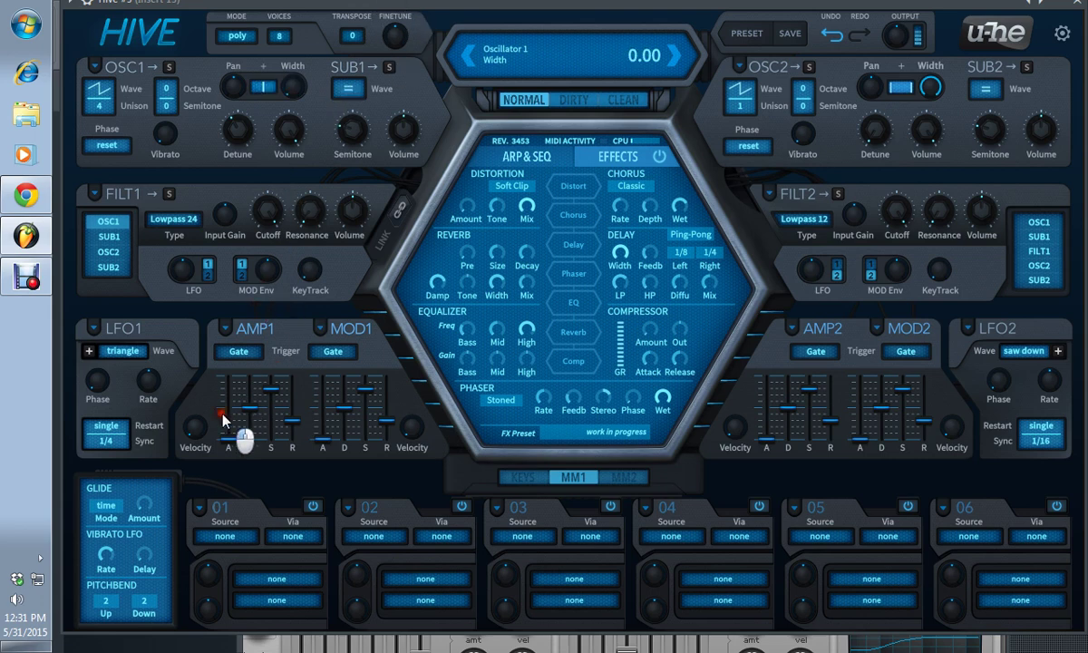
double_click(292, 87)
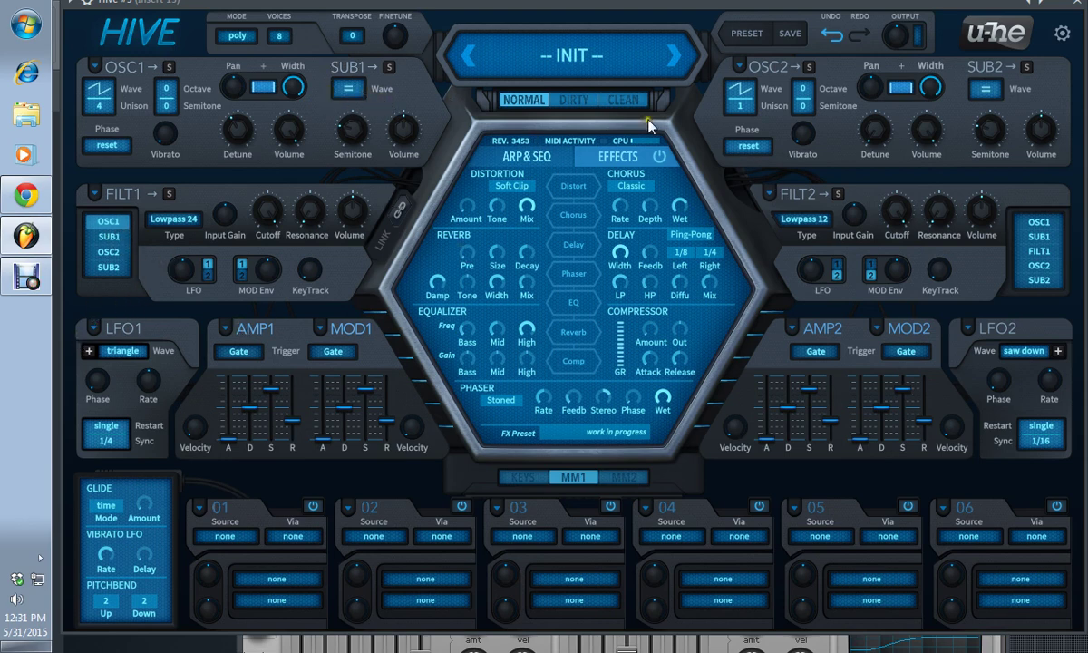
- Try oscillator 2 soloed with its signal routed into Filter 1, and switch the solo and routing back off
left_click(809, 68)
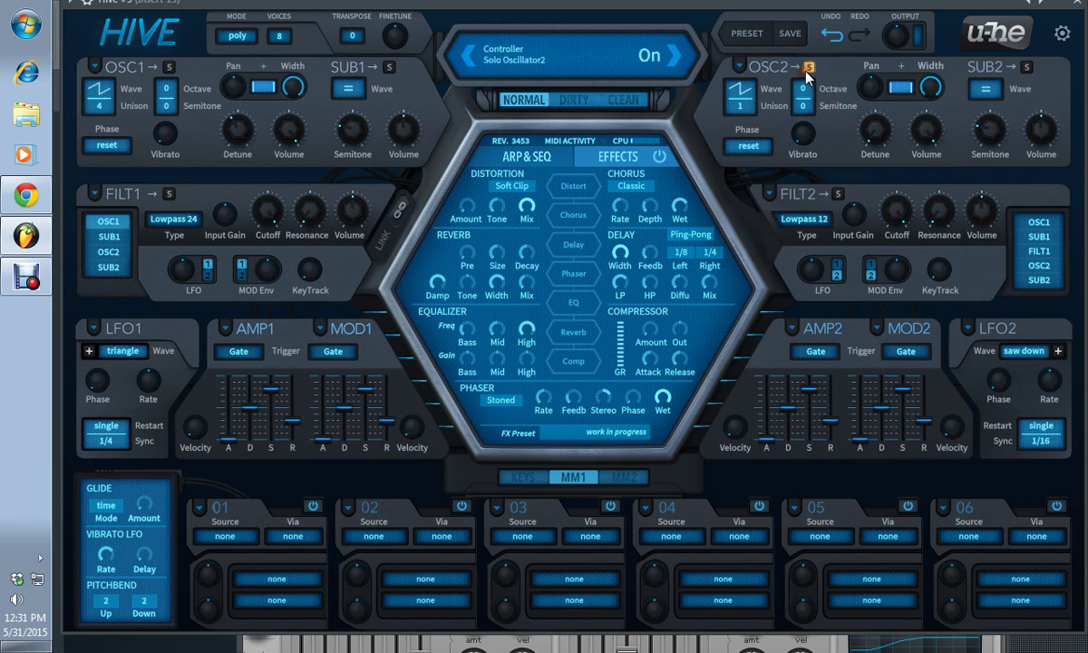
left_click(809, 69)
left_click(108, 252)
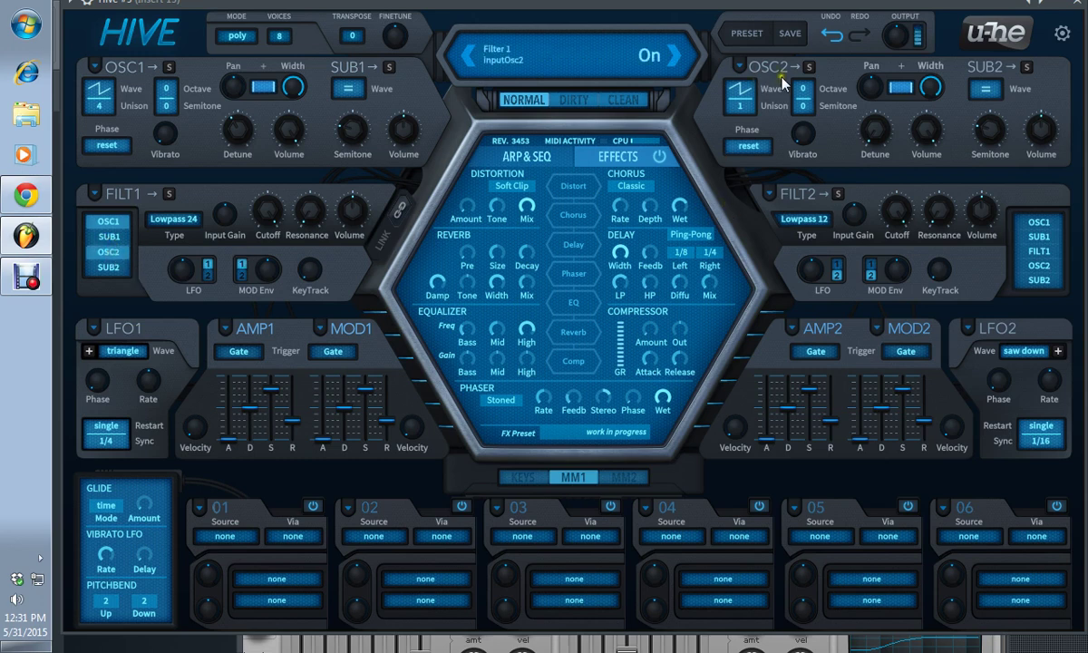
left_click(809, 67)
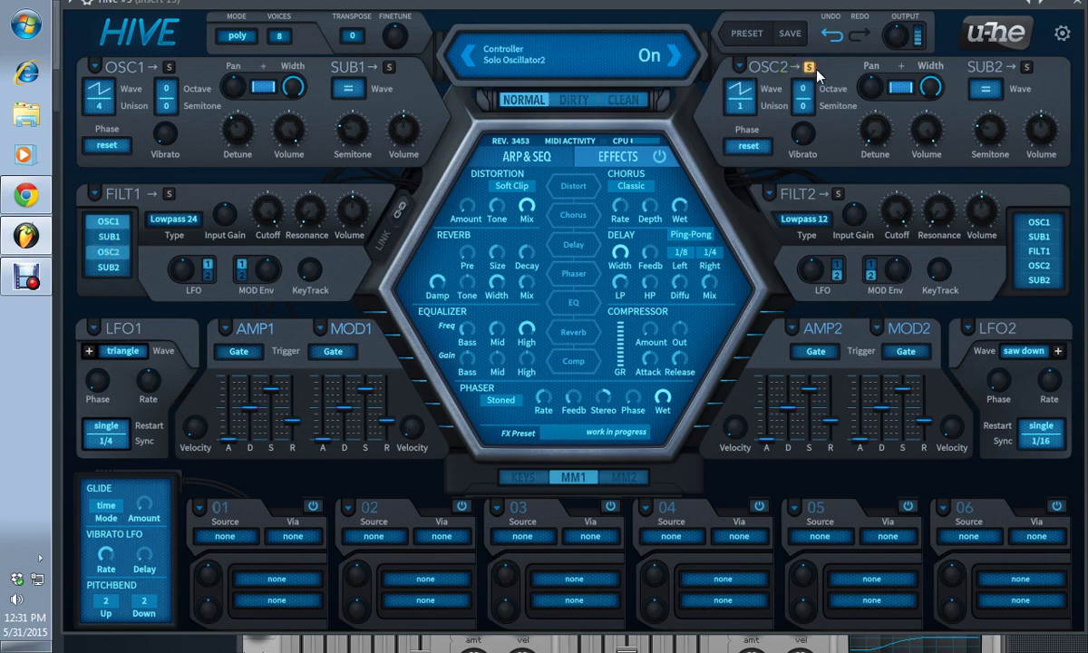
left_click(810, 68)
left_click(116, 254)
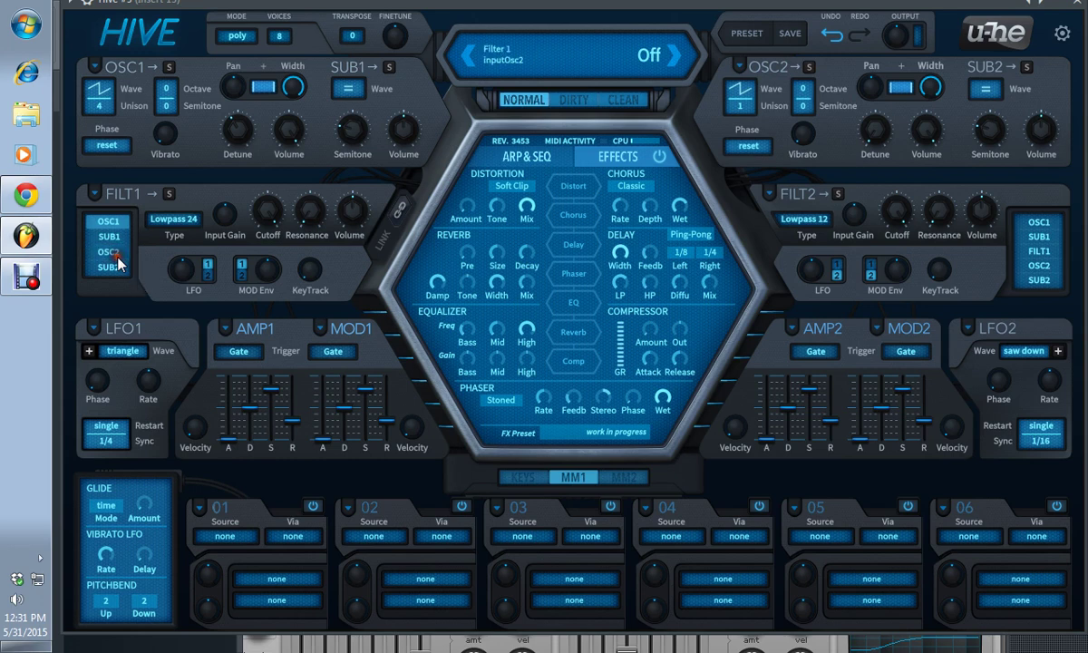
- Route Sub 1 into Filter 1 and cycle through its sub waveforms, settling on Sine
left_click(107, 236)
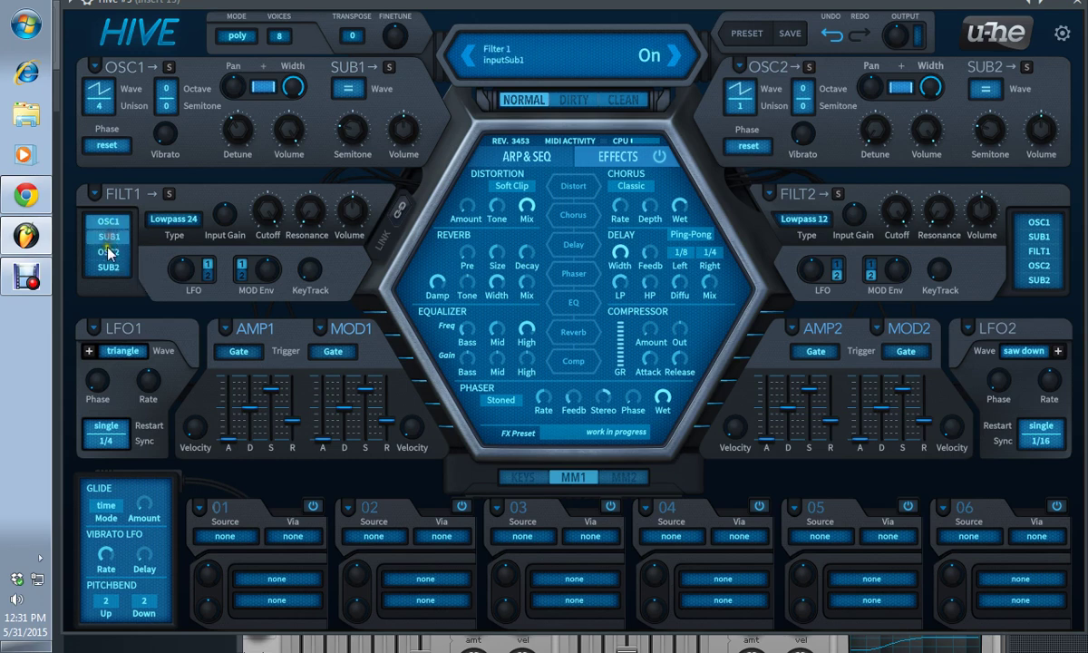
left_click(350, 88)
left_click(350, 89)
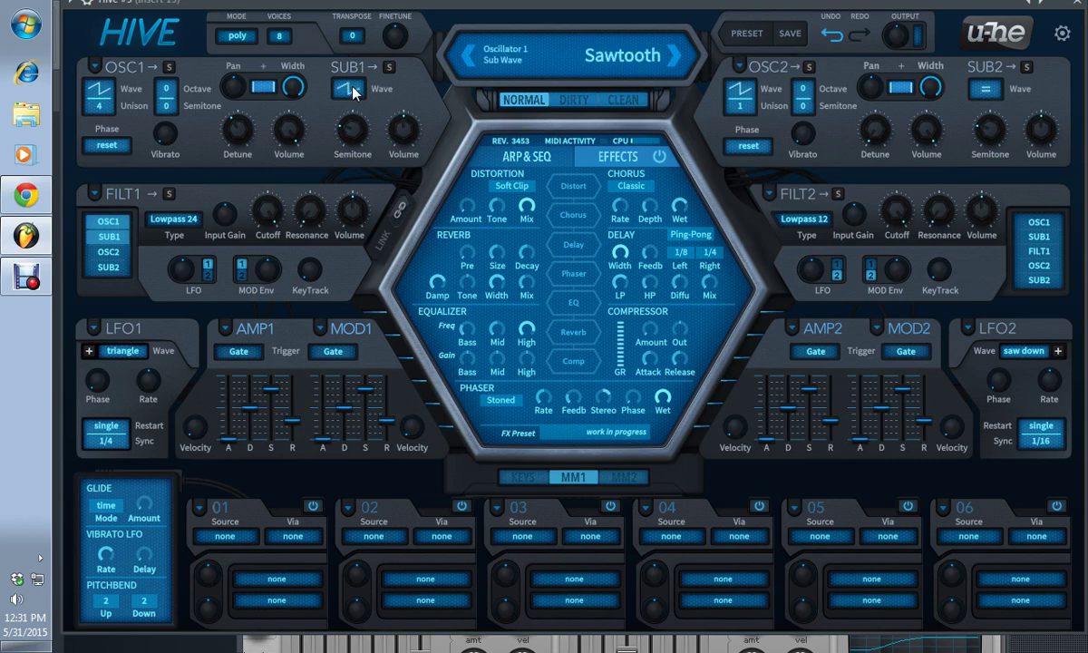
left_click(350, 89)
left_click(350, 89)
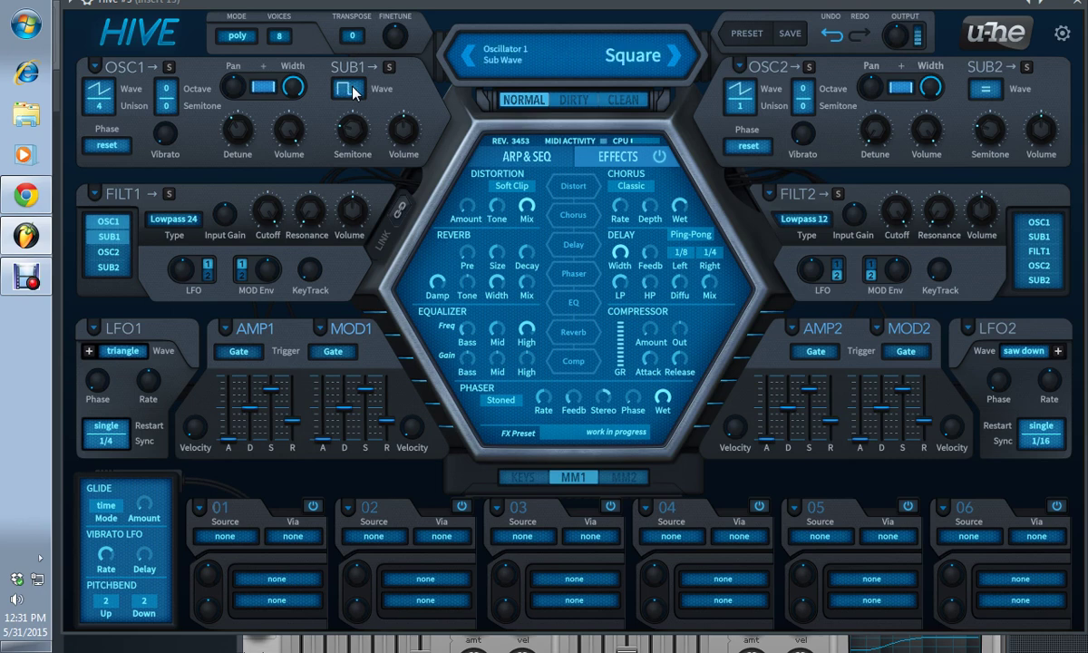
left_click(350, 88)
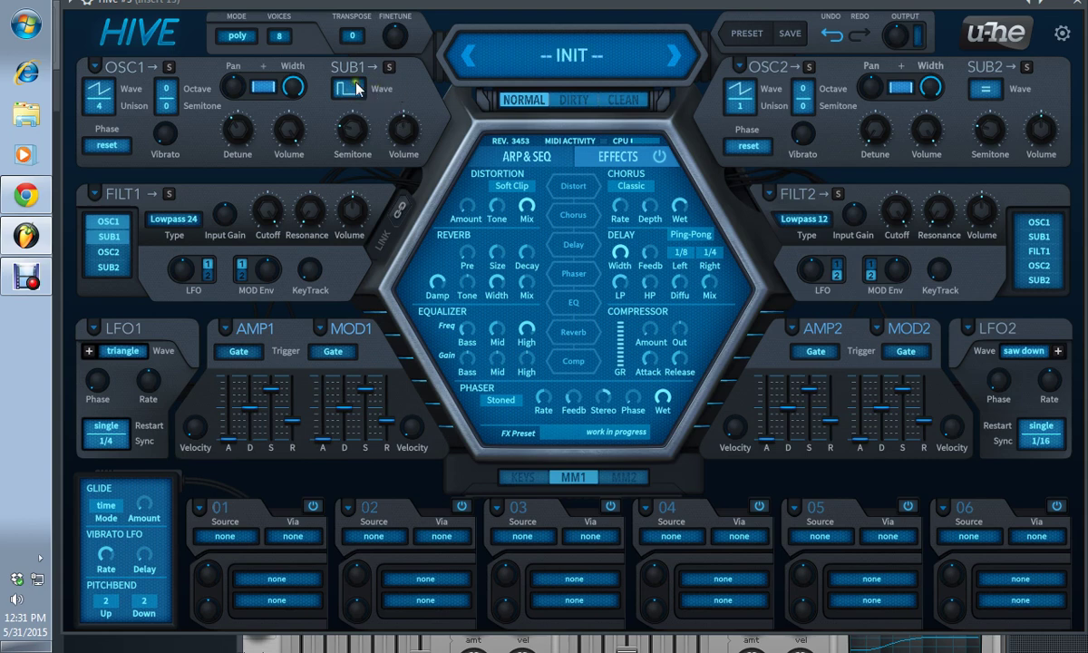
left_click(350, 90)
left_click(350, 89)
left_click(350, 89)
left_click(350, 88)
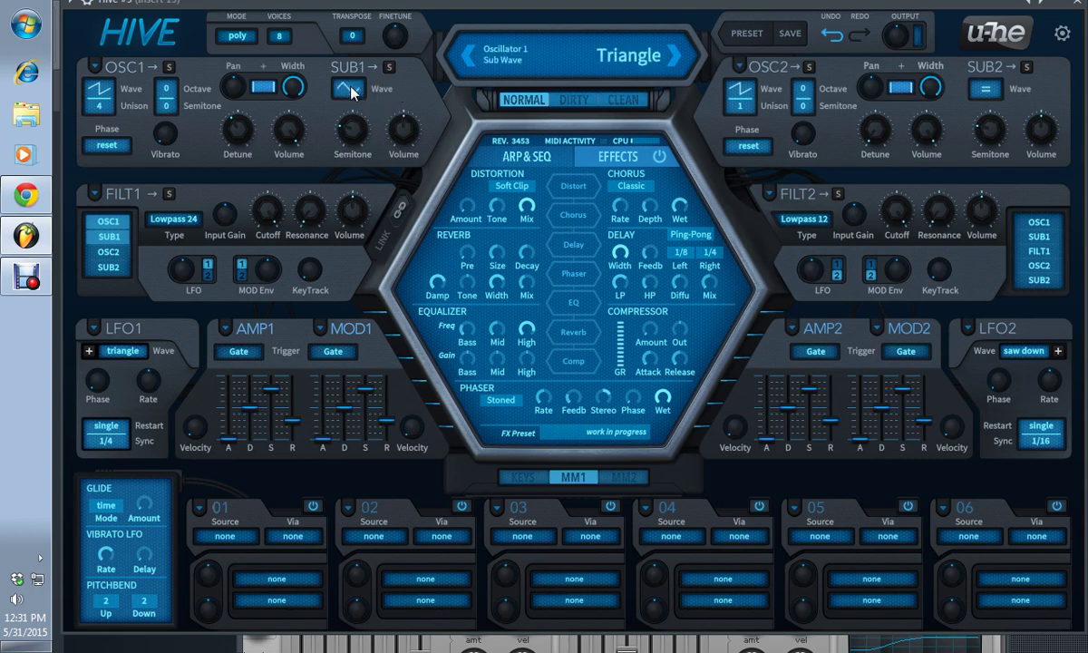
left_click(351, 89)
left_click(350, 89)
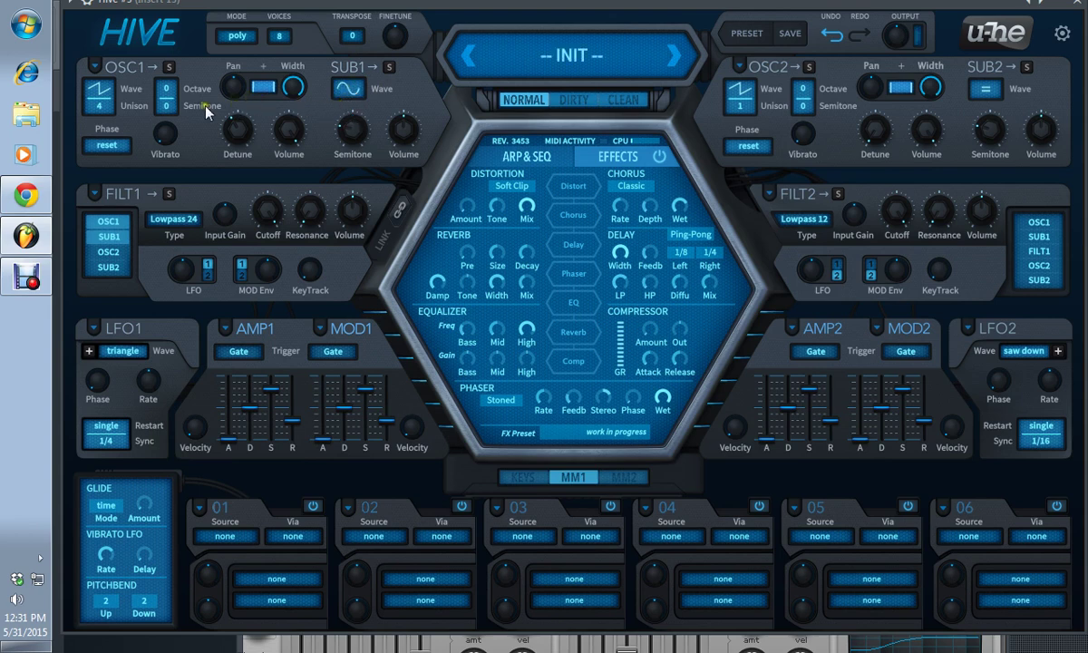
- Lower oscillator 1's octave to -2 and audition the oscillator soloed
scroll(169, 91, "down", 2)
left_click(170, 68)
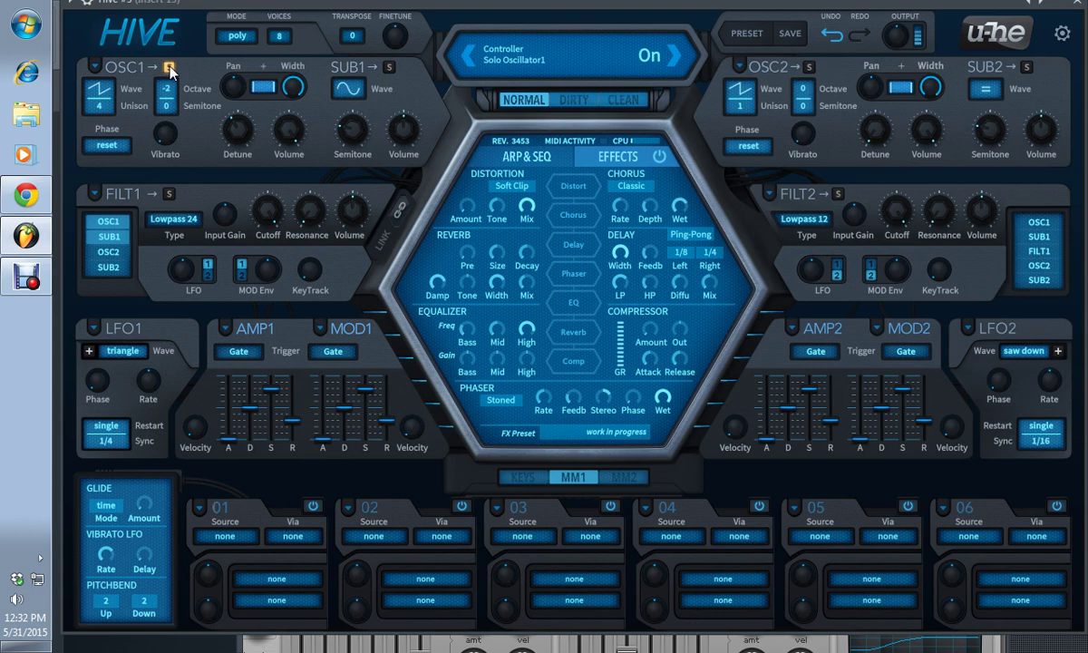
left_click(170, 68)
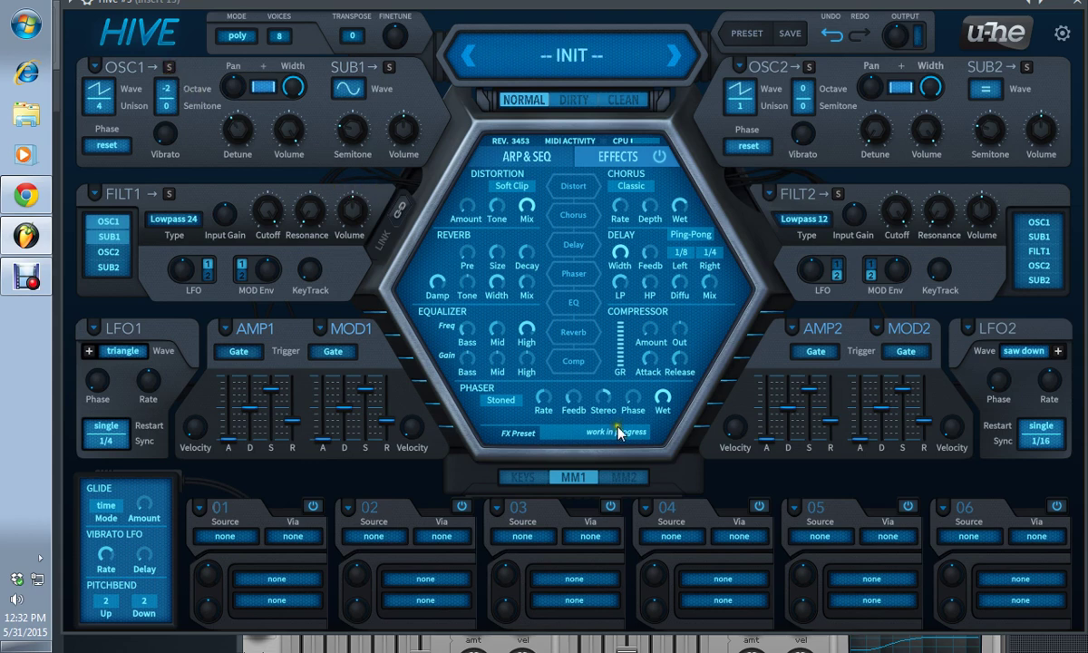
- Set Filter 1's type to Bypass and review the available filter types
left_click(184, 220)
left_click(217, 226)
left_click(192, 233)
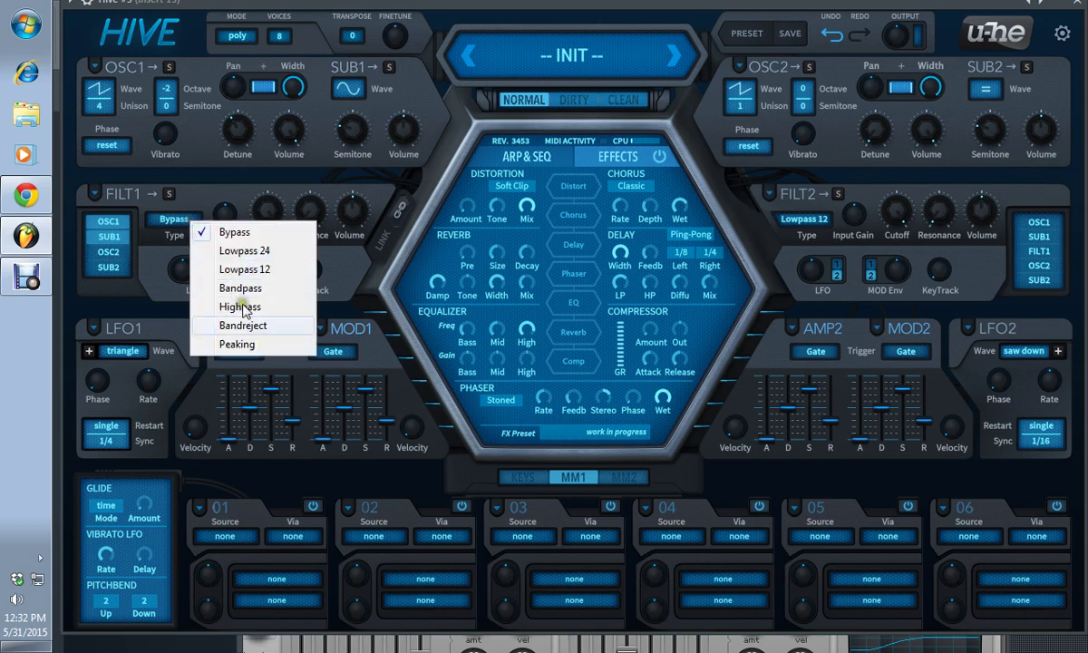
left_click(194, 213)
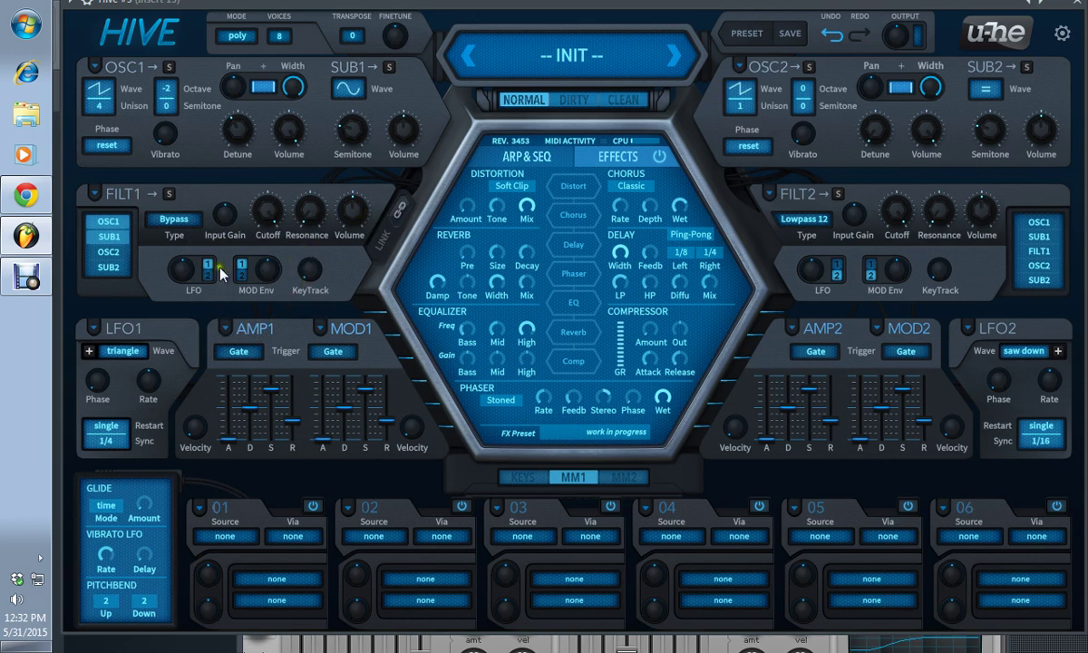
- Adjust Filter 1's cutoff to about 143.50
left_click_drag(269, 230, 274, 227)
left_click(171, 217)
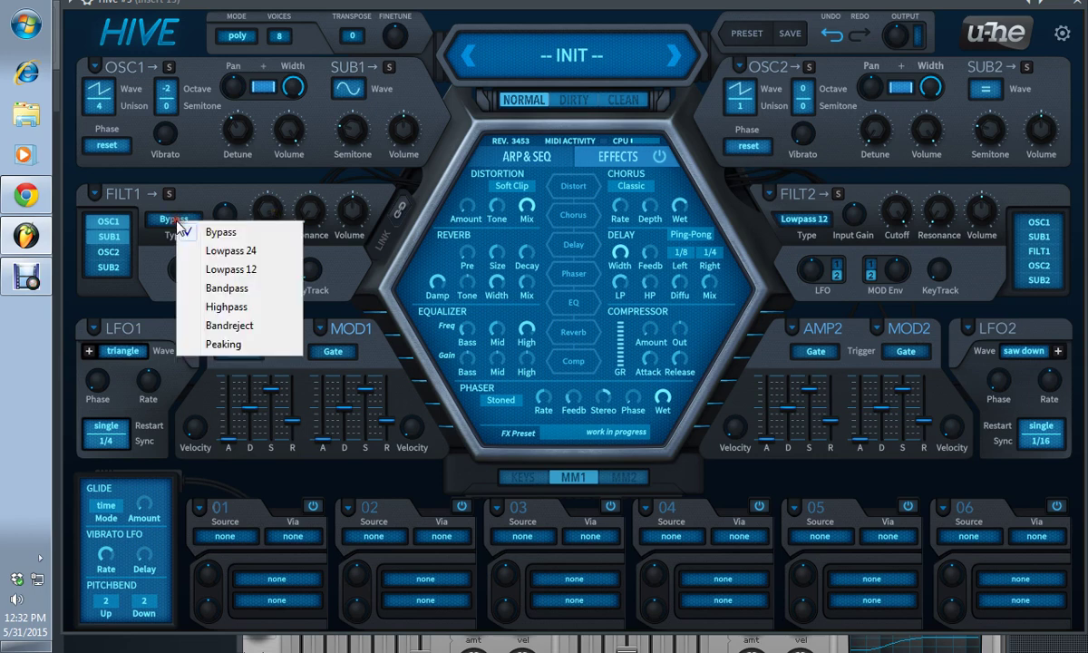
left_click(260, 204)
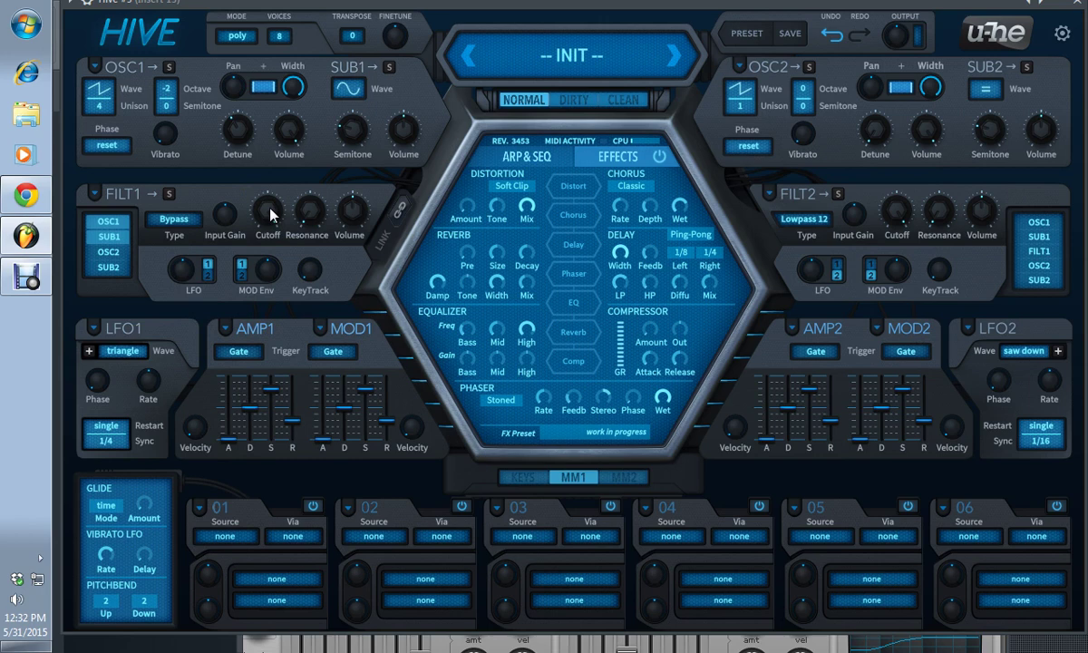
left_click_drag(270, 214, 291, 223)
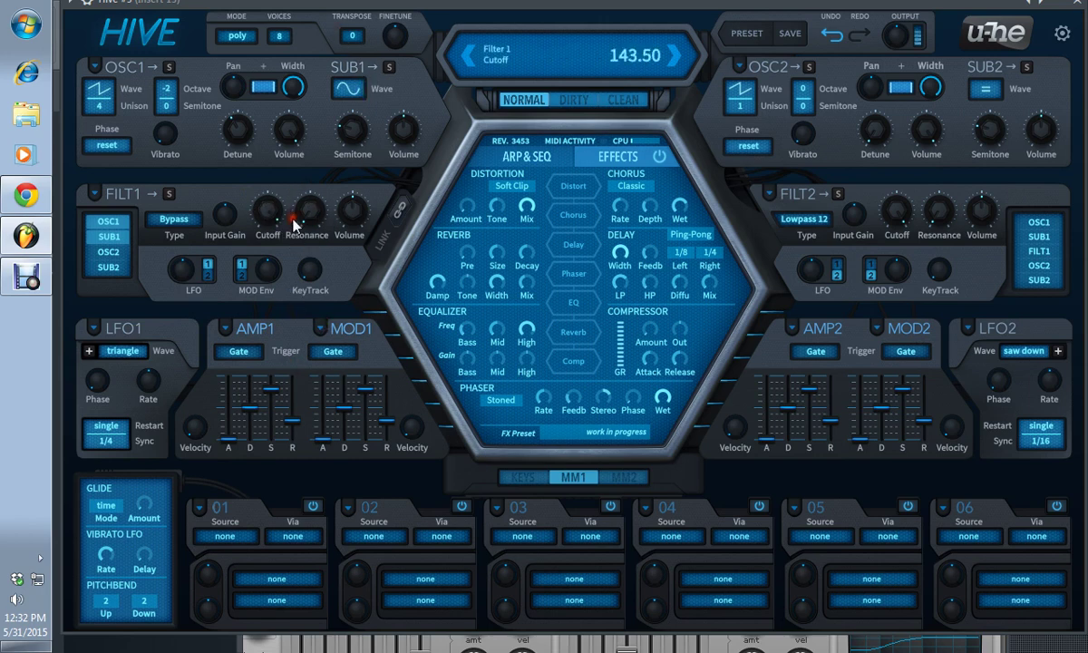
- Set Filter 1's type to Lowpass 24 and sweep its cutoff down to 30 and back up
left_click(175, 216)
left_click(227, 253)
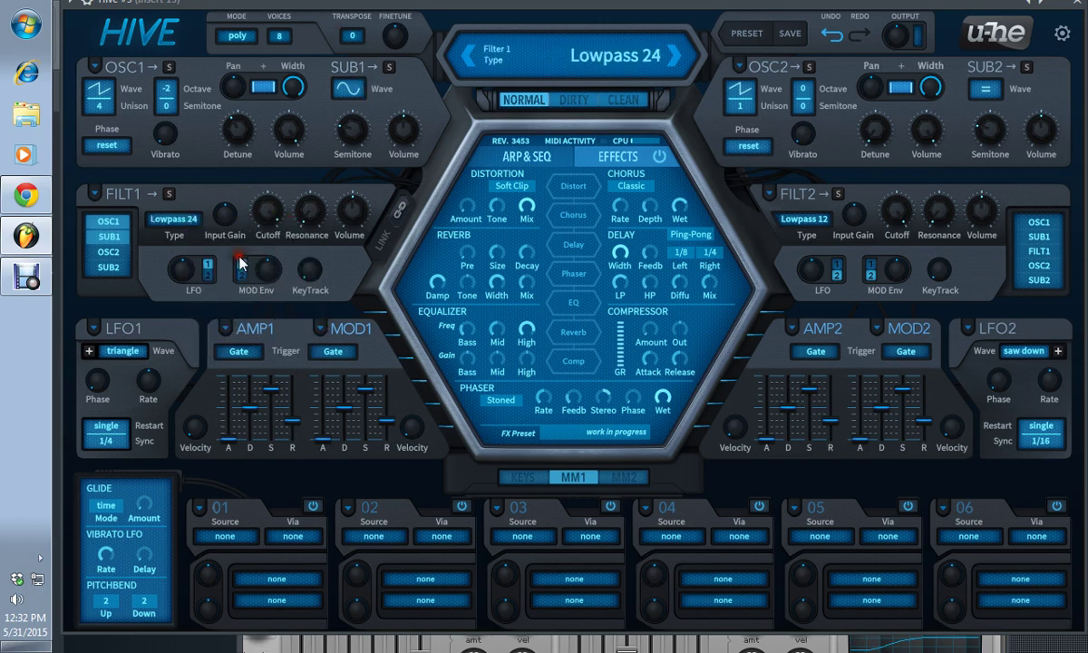
left_click_drag(278, 460, 235, 468)
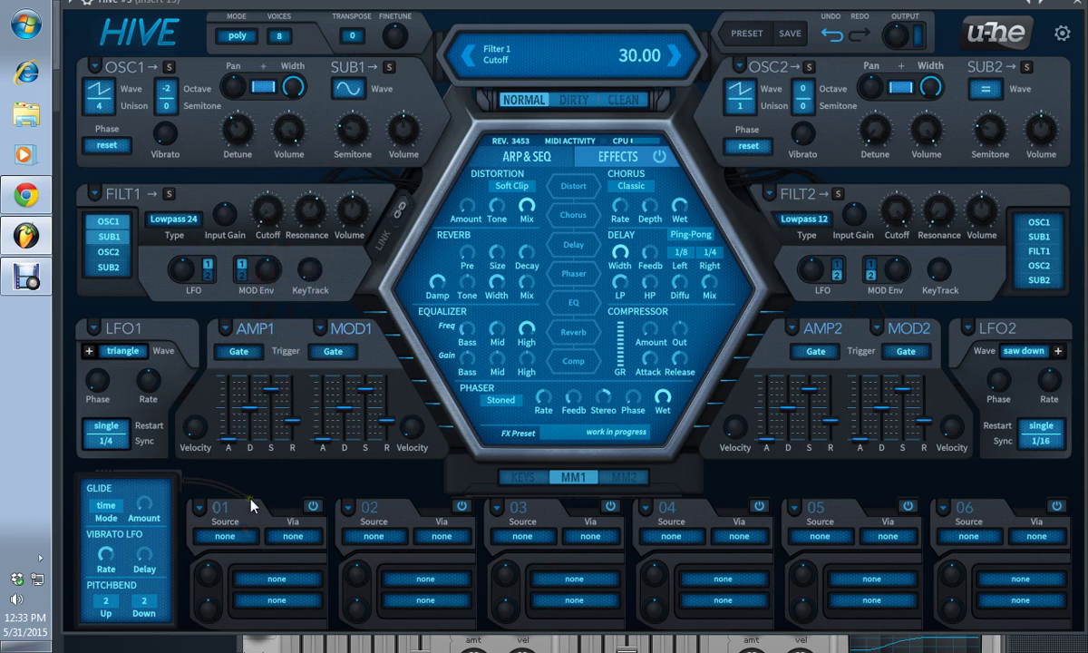
left_click_drag(275, 225, 287, 129)
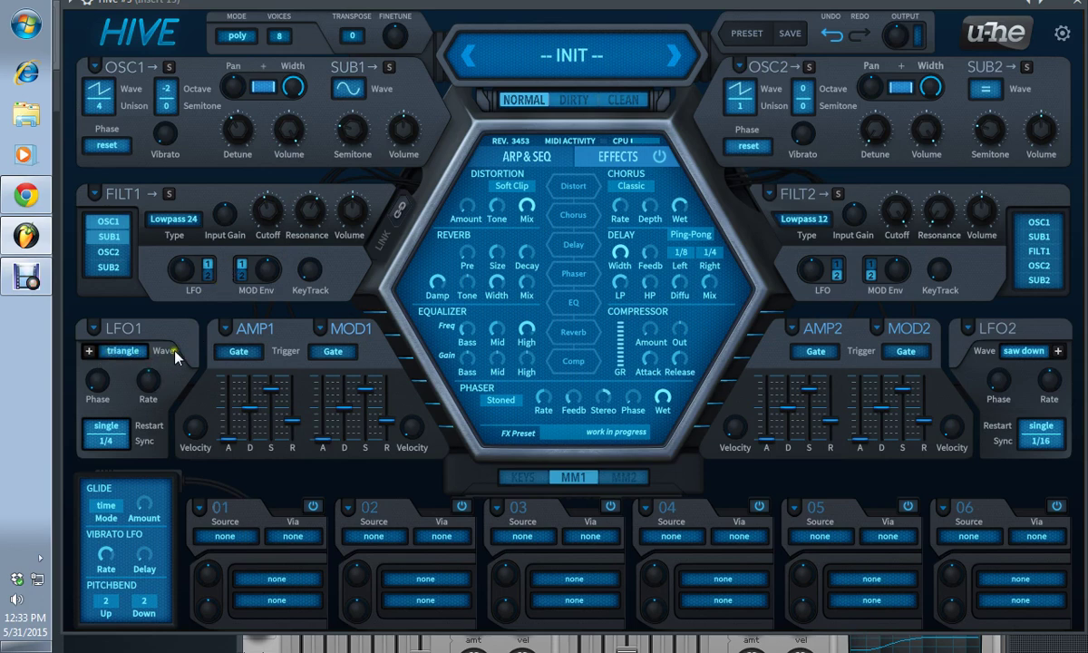
- Try a raised LFO depth on Filter 1 and review the waveforms available for LFO 1
left_click_drag(180, 269, 181, 276)
double_click(182, 277)
left_click_drag(188, 271, 186, 201)
left_click(121, 353)
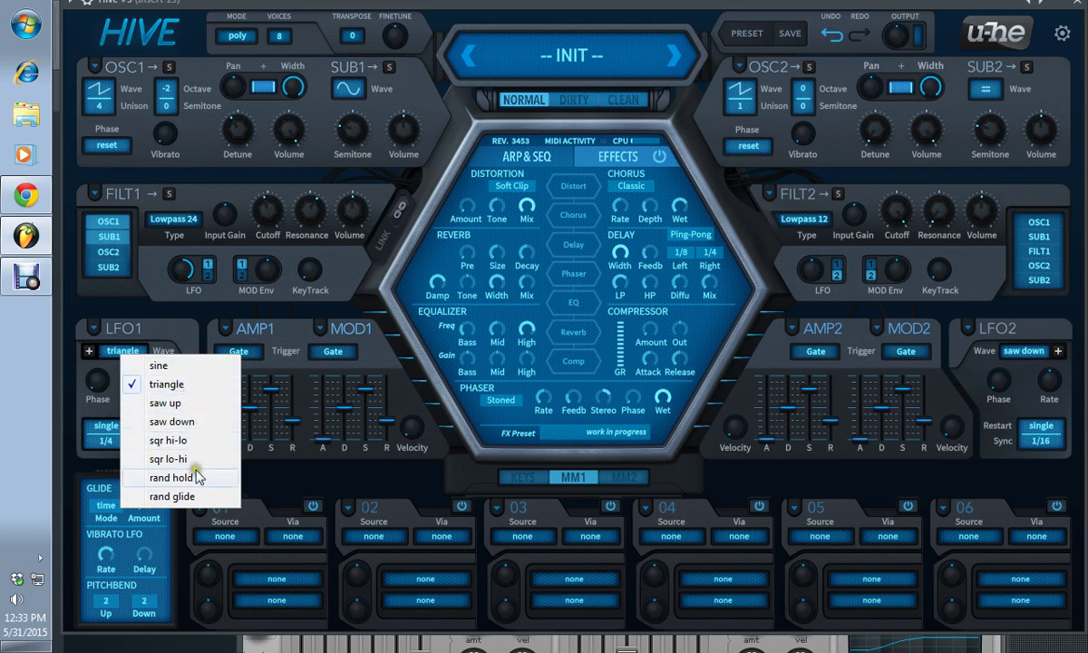
left_click(166, 334)
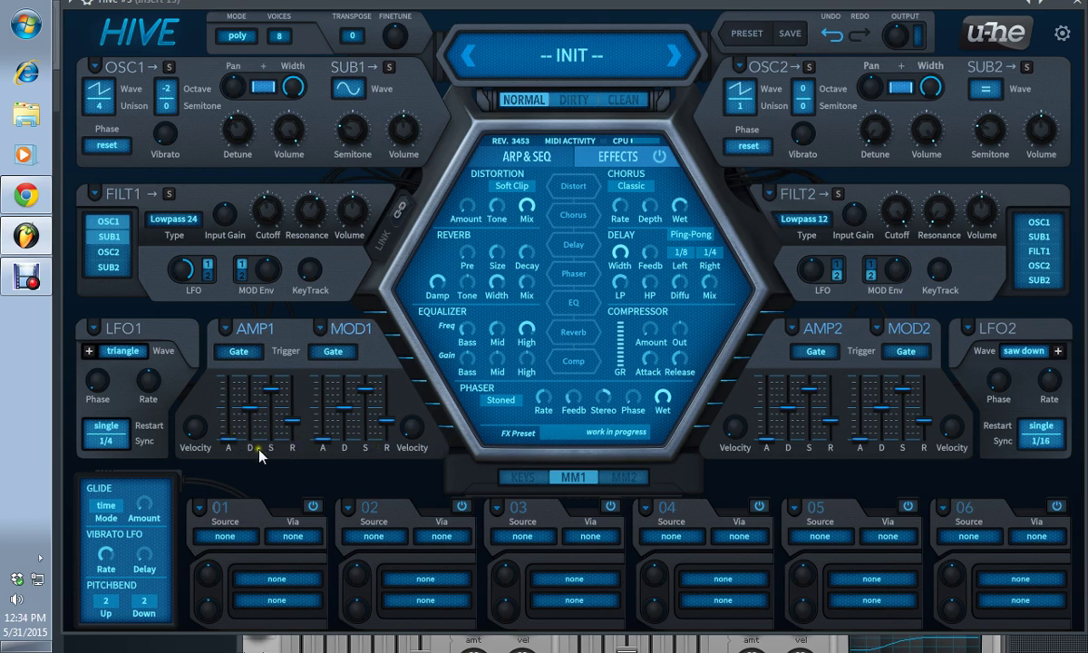
- Lower Amp Envelope 1's release to minimum and try its attack at 88 before returning it to 0
mouse_move(233, 441)
left_mouse_down()
mouse_move(227, 382)
mouse_move(218, 451)
left_mouse_up()
left_click_drag(293, 419, 292, 449)
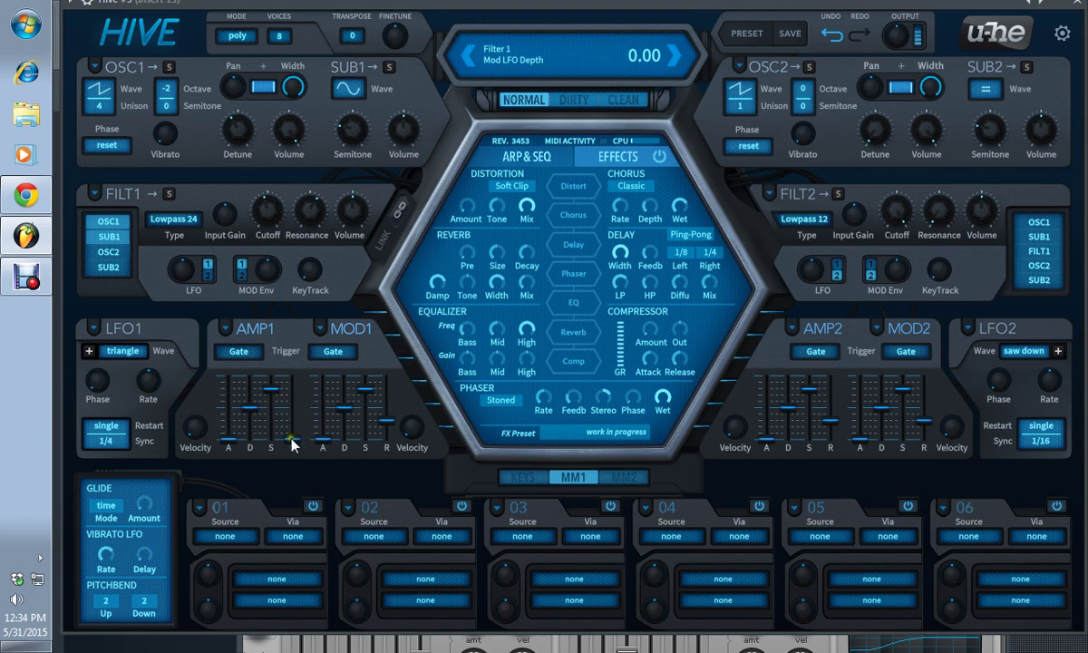
left_click_drag(229, 438, 236, 367)
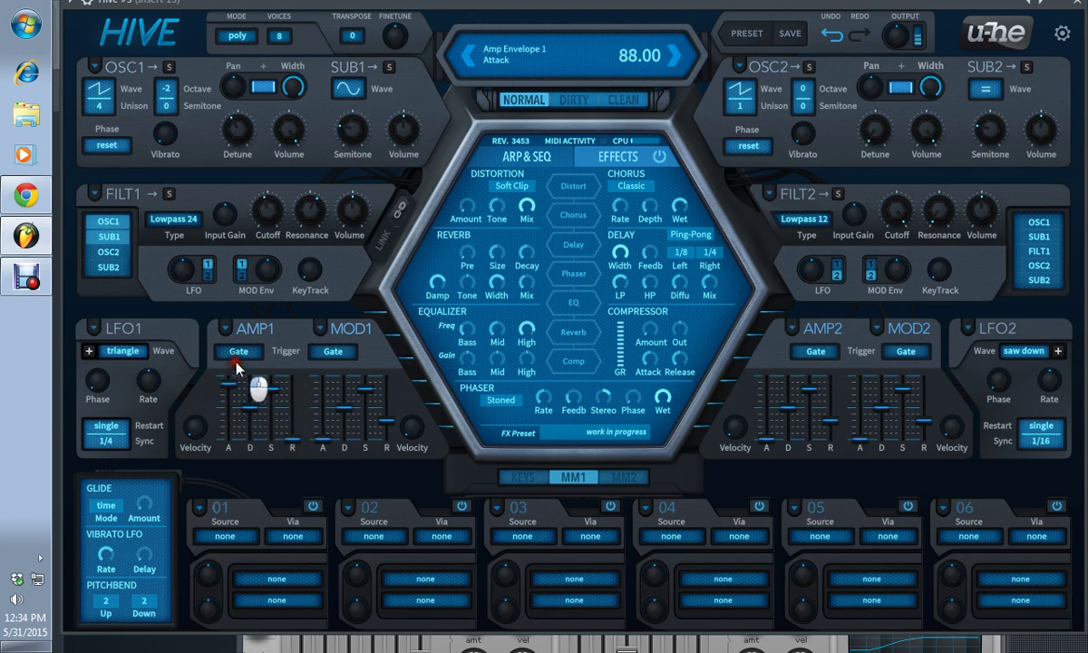
left_click_drag(236, 367, 227, 458)
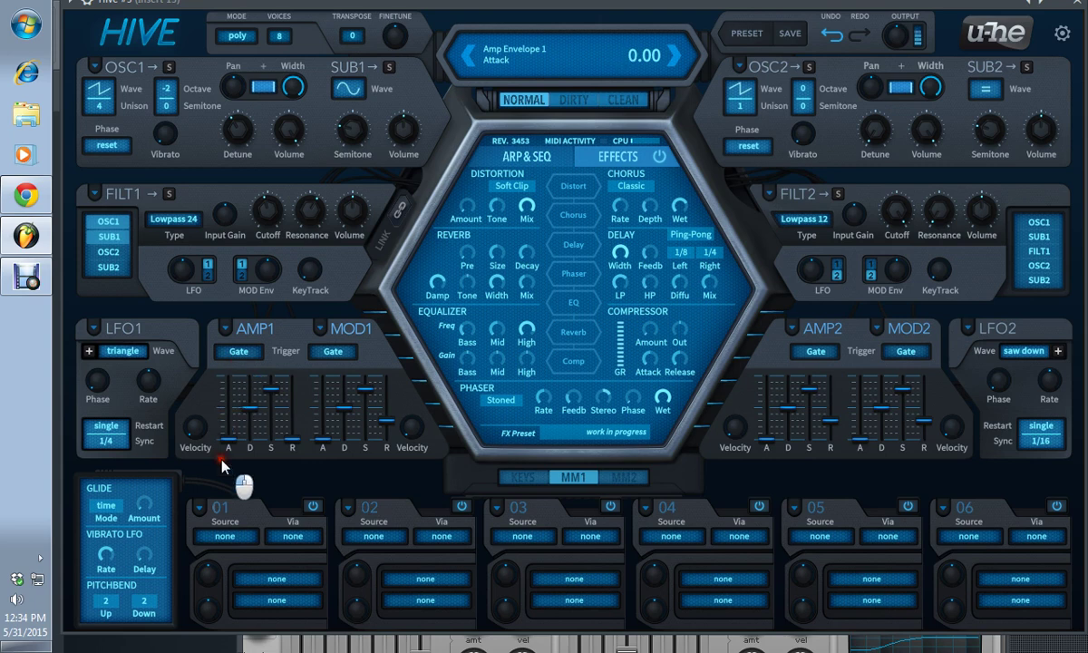
- Try the Short Pluck preset on Amp Envelope 1 with a longer decay, keeping the main output at 100
left_click(224, 333)
left_click(277, 426)
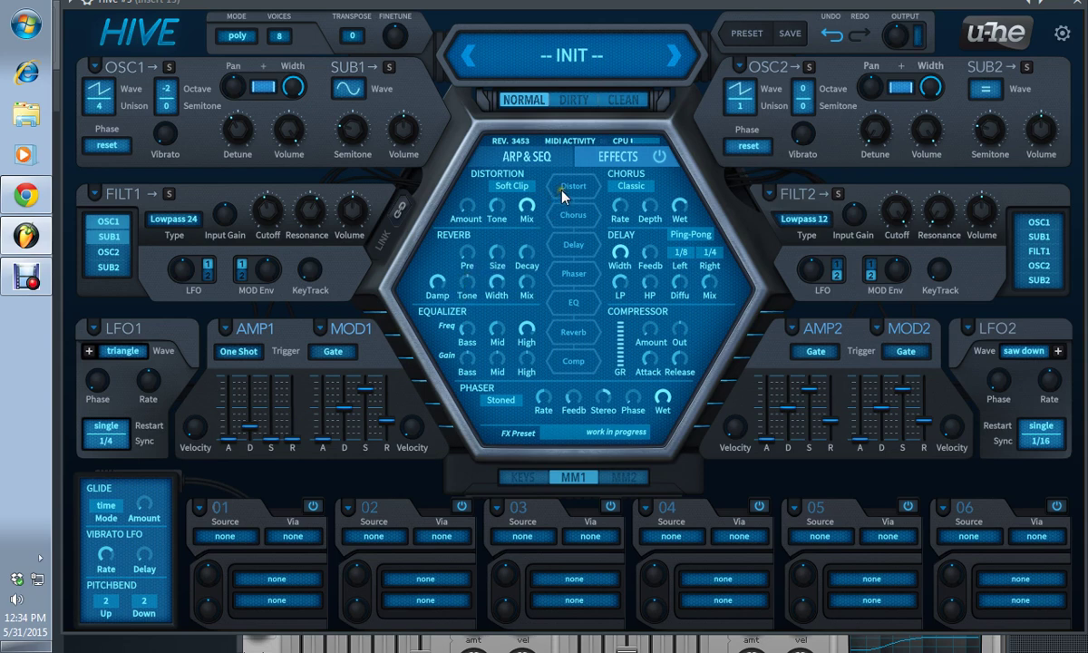
mouse_move(896, 35)
left_mouse_down()
mouse_move(888, 8)
mouse_move(894, 43)
left_mouse_up()
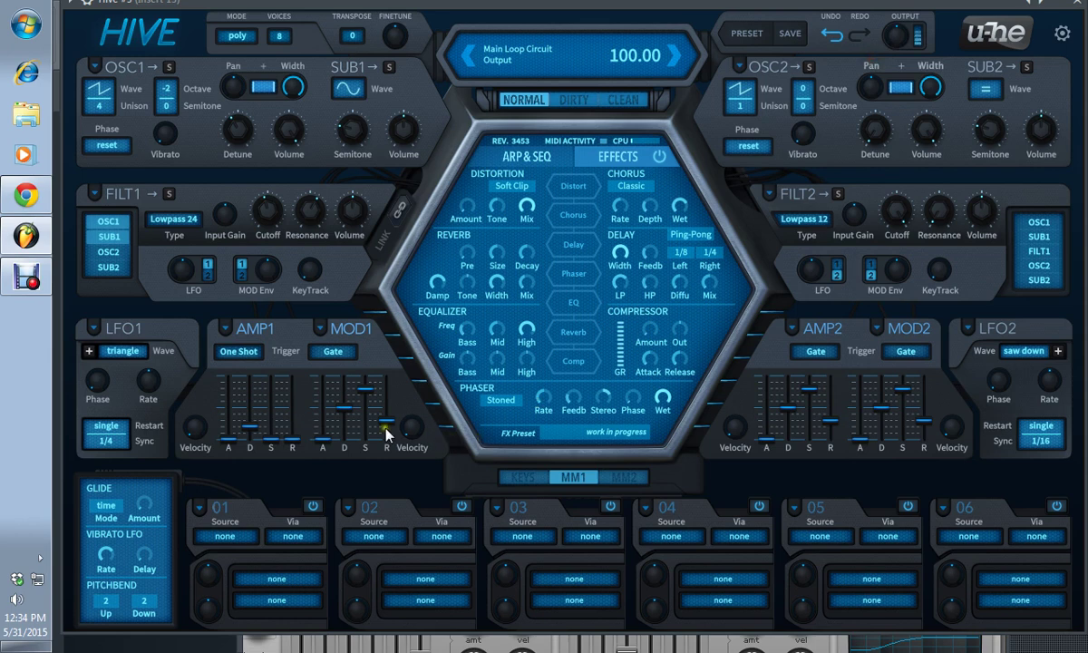
left_click_drag(254, 438, 255, 398)
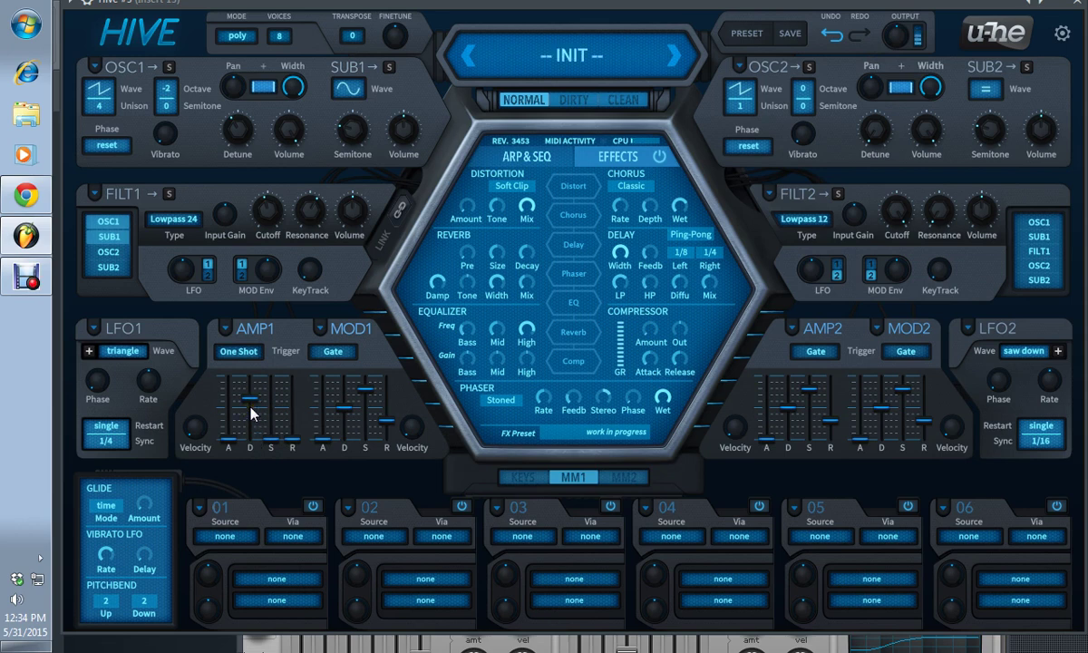
- Reset Amp Envelope 1 to its --INIT-- preset
left_click(247, 358)
left_click(226, 332)
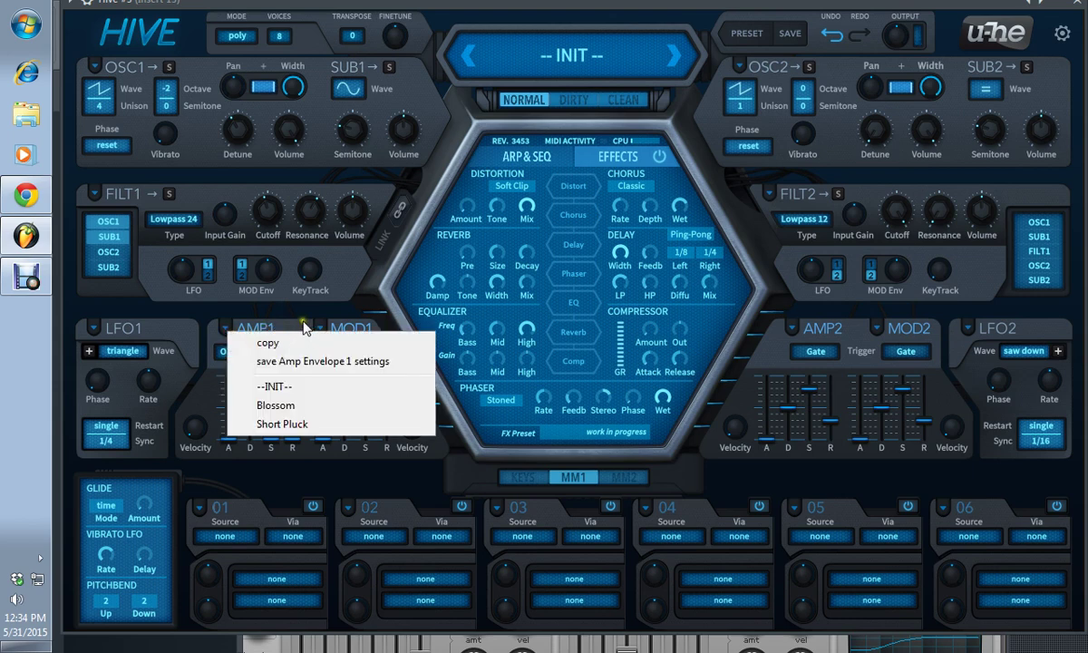
left_click(290, 385)
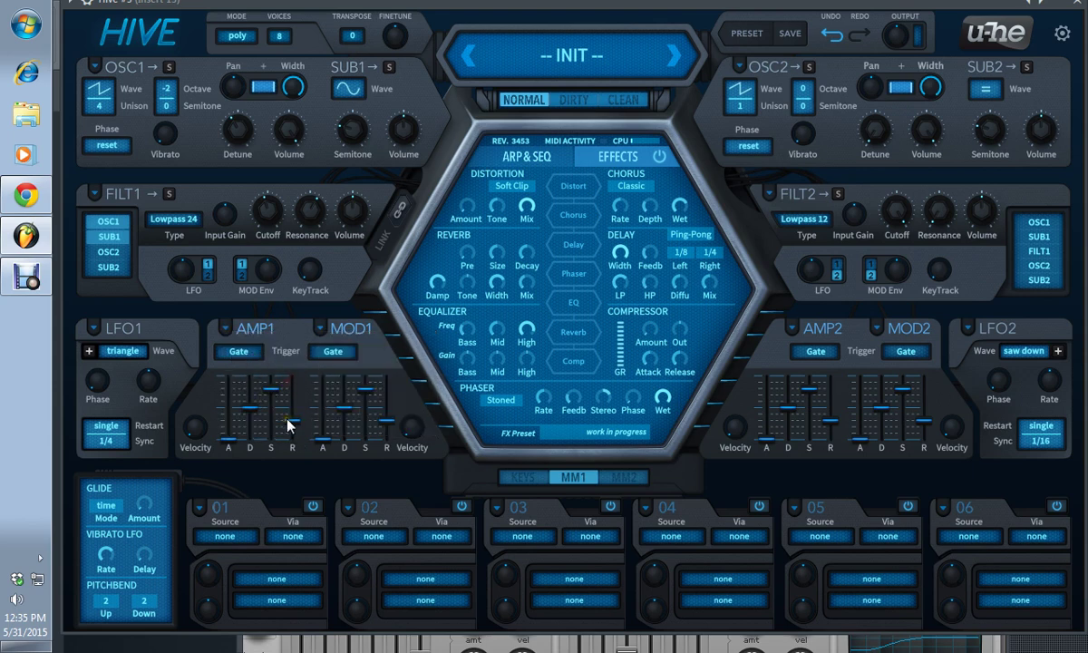
- Try Amp Envelope 1 with release and sustain lowered to 0, and restore both
left_click_drag(288, 425, 288, 477)
left_click_drag(268, 389, 258, 504)
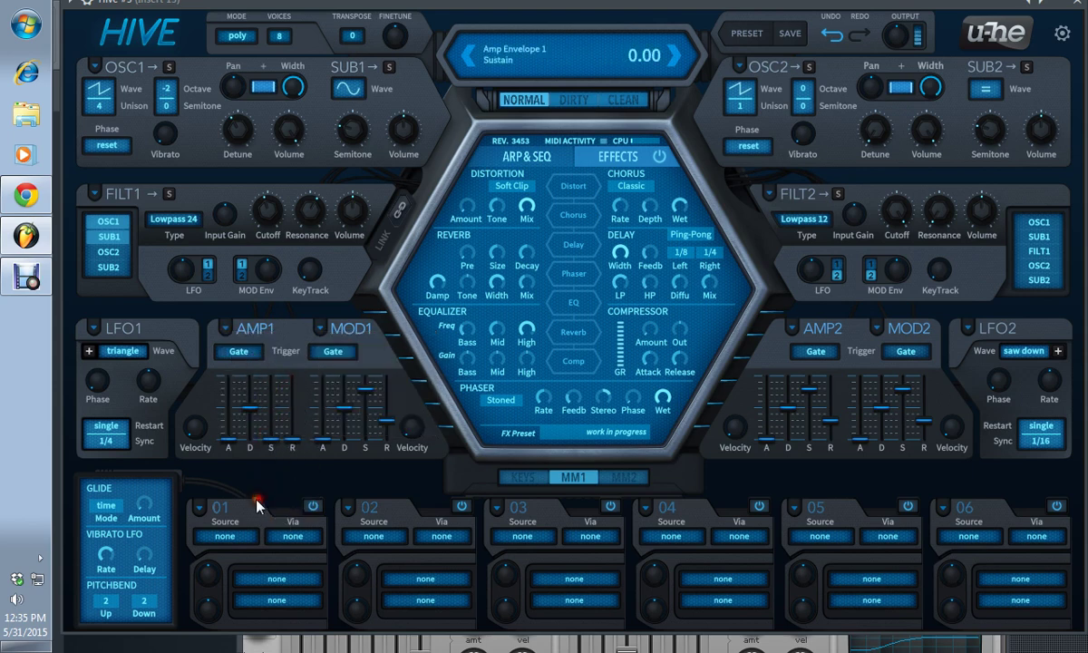
left_click_drag(269, 439, 283, 421)
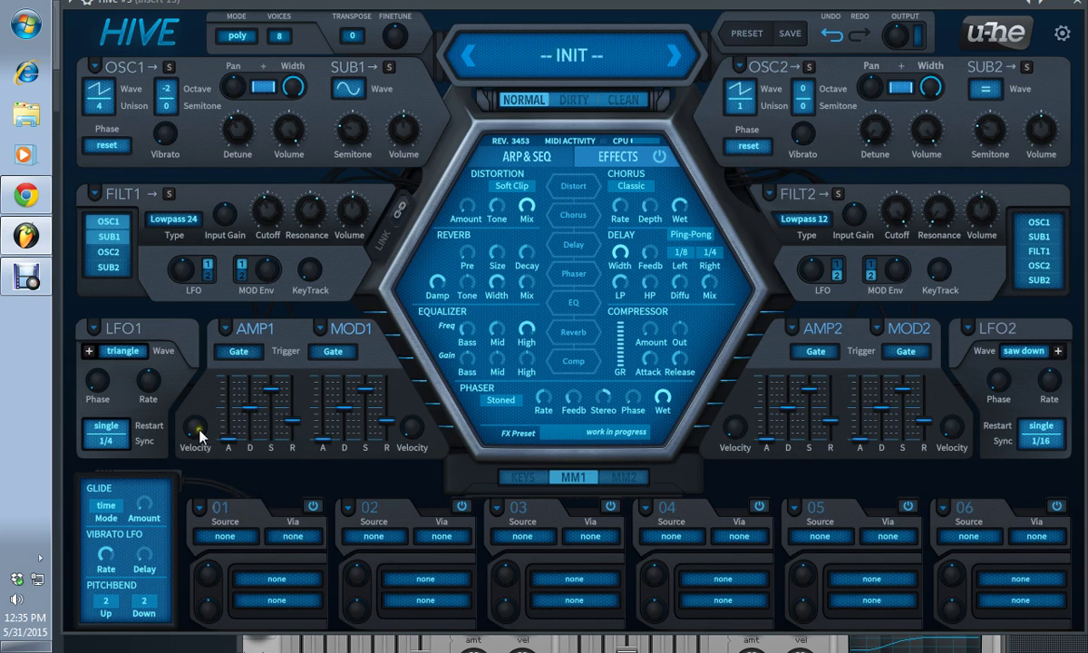
- Try Amp Envelope 1's velocity amount at maximum and return it to 0
left_click_drag(200, 435, 201, 499)
left_click(198, 434)
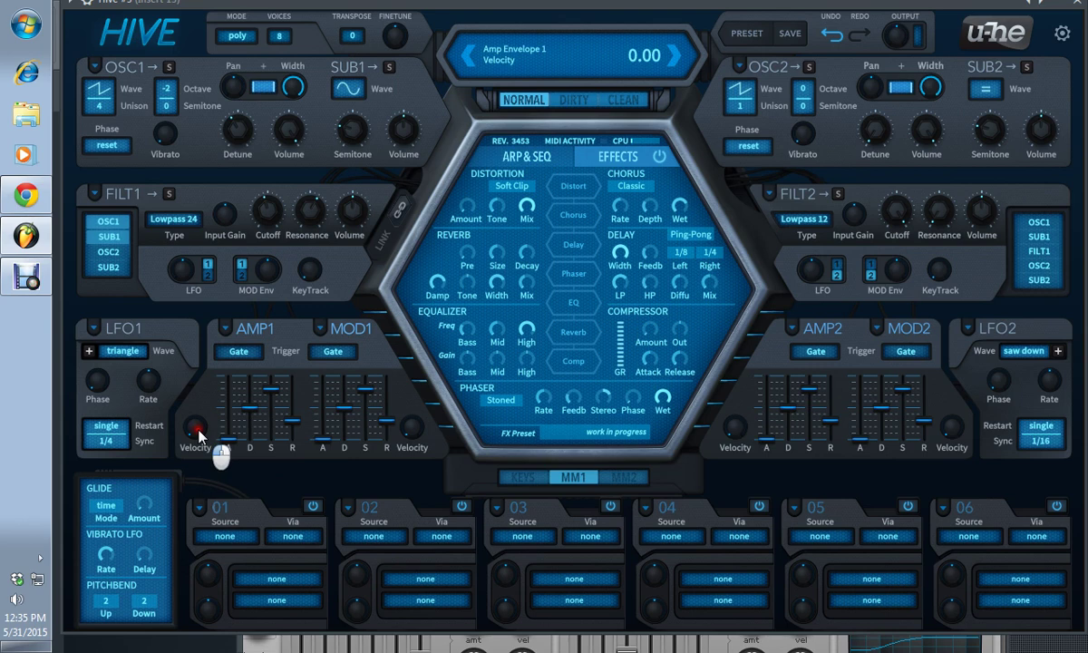
left_click_drag(198, 435, 224, 234)
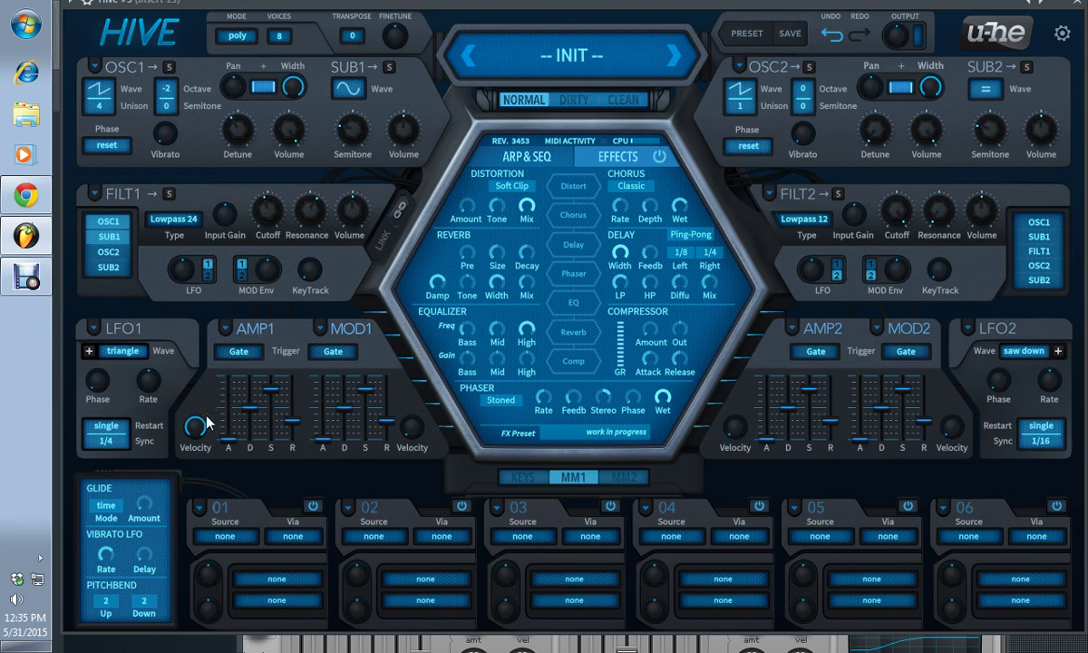
left_click_drag(196, 428, 206, 410)
left_click_drag(194, 428, 216, 437)
- Check the second modulation matrix page, and set the source of matrix slot 01 on the first page to LFO1
left_click(622, 479)
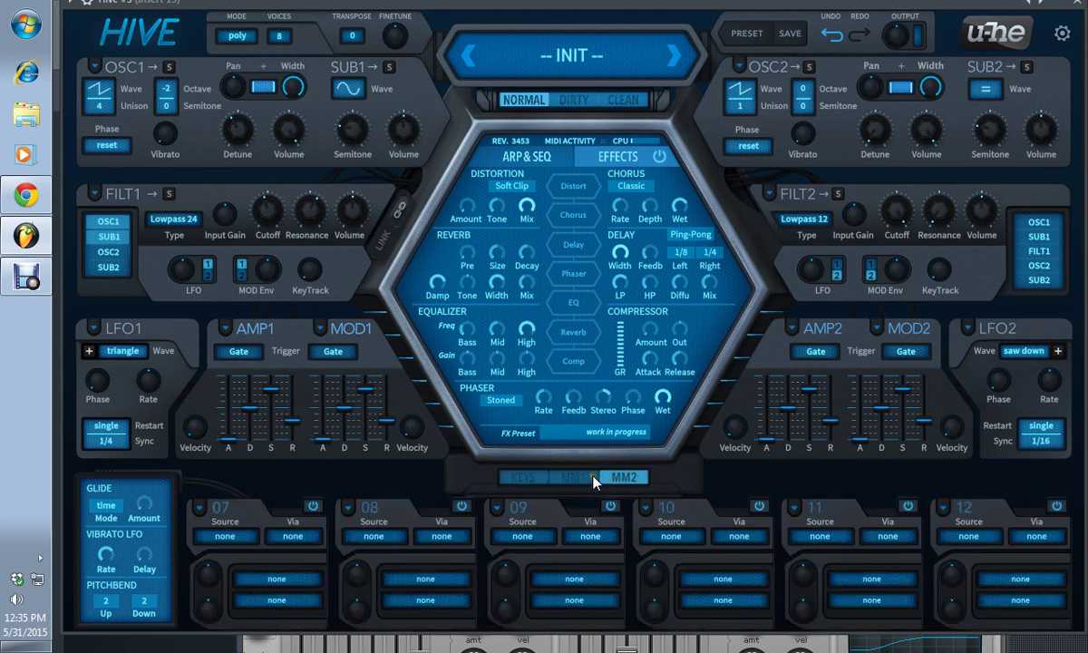
left_click(556, 481)
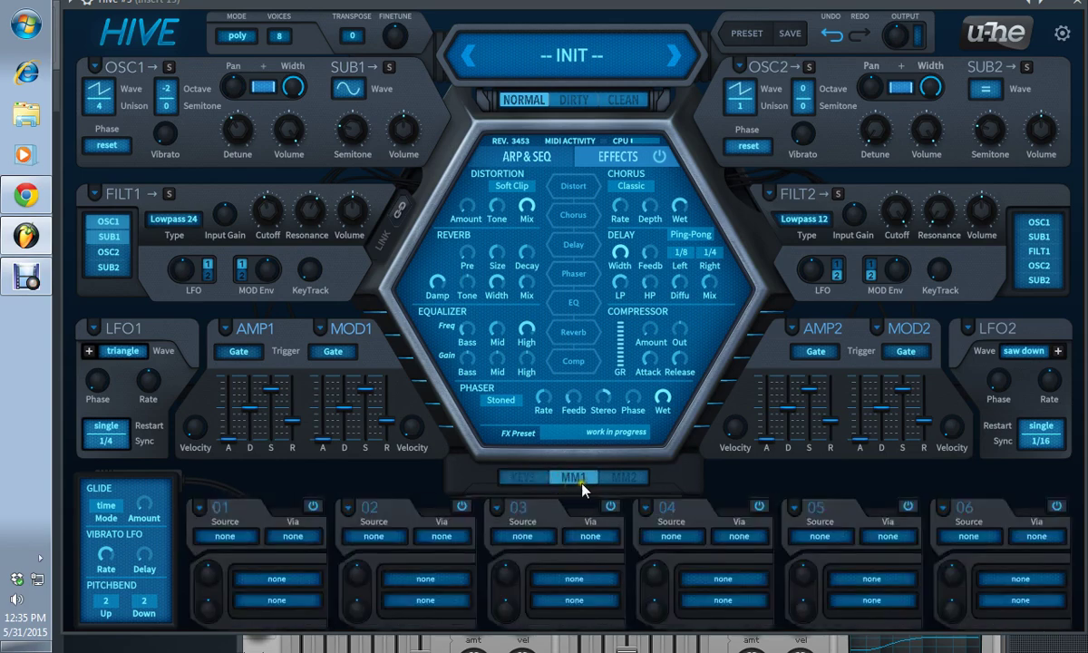
left_click(242, 545)
left_click(329, 216)
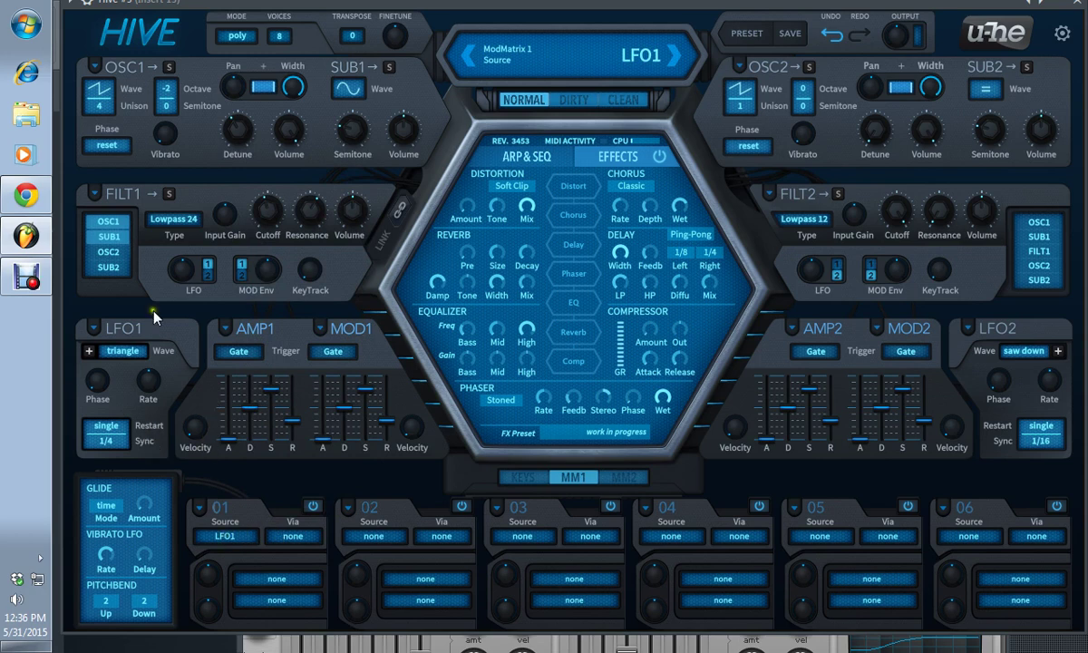
- Review matrix slot 01's sources and presets, and set its Via modulator to Mod1
left_click(230, 540)
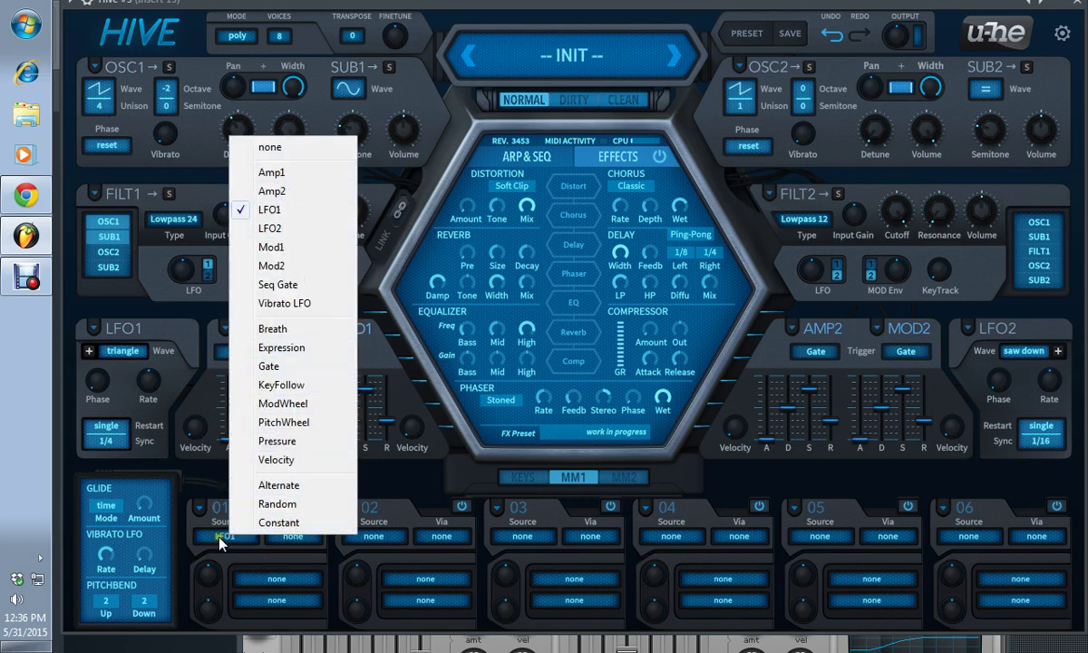
left_click(178, 485)
left_click(186, 526)
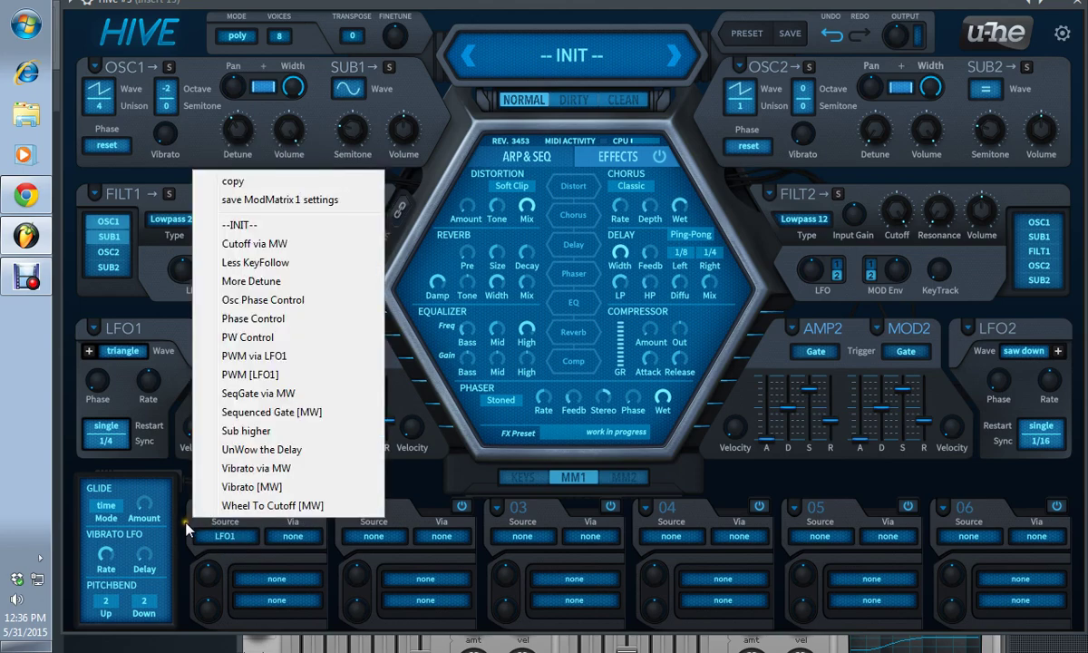
left_click(175, 497)
left_click(279, 537)
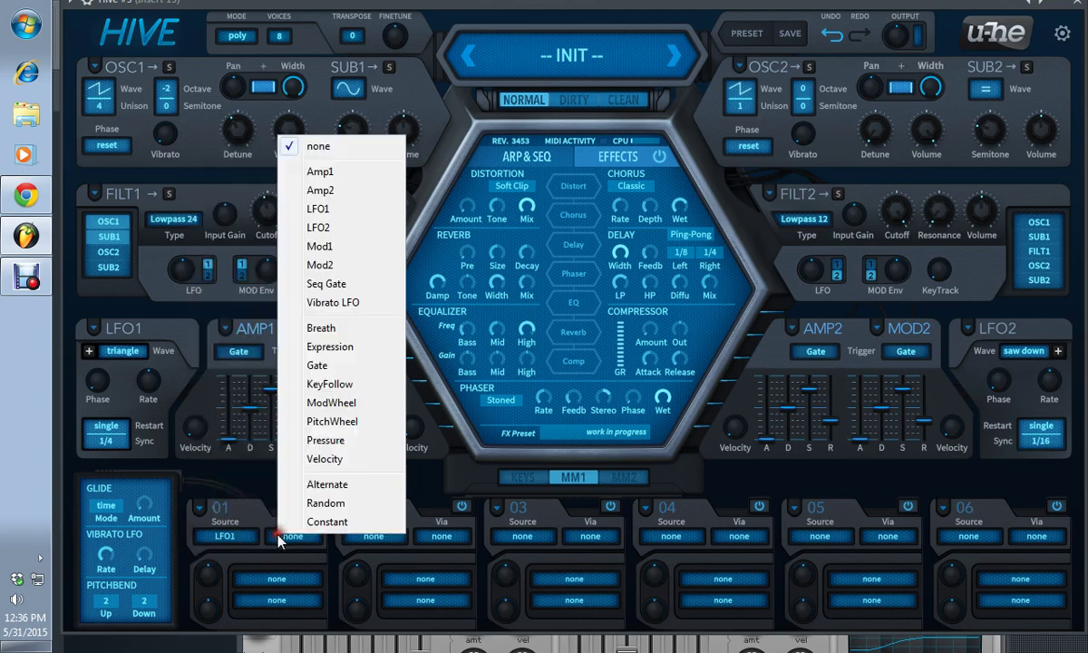
left_click(350, 249)
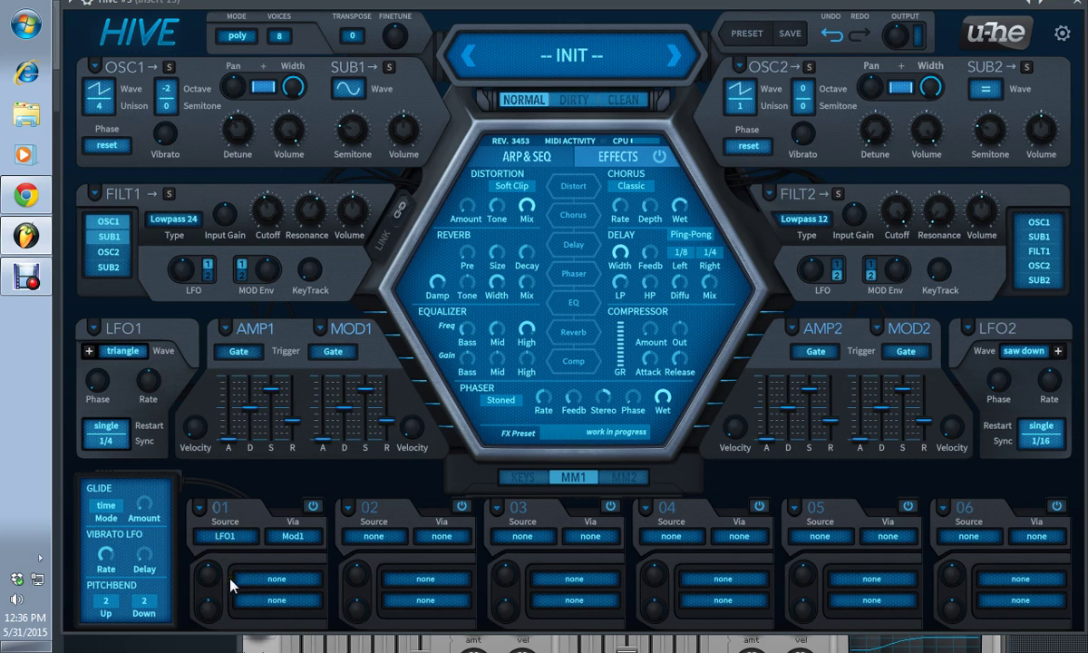
- Raise matrix slot 01's first depth and assign its first destination to Filter 1's cutoff
left_click_drag(211, 576, 222, 446)
left_click_drag(264, 213, 263, 207)
left_click_drag(293, 590, 266, 214)
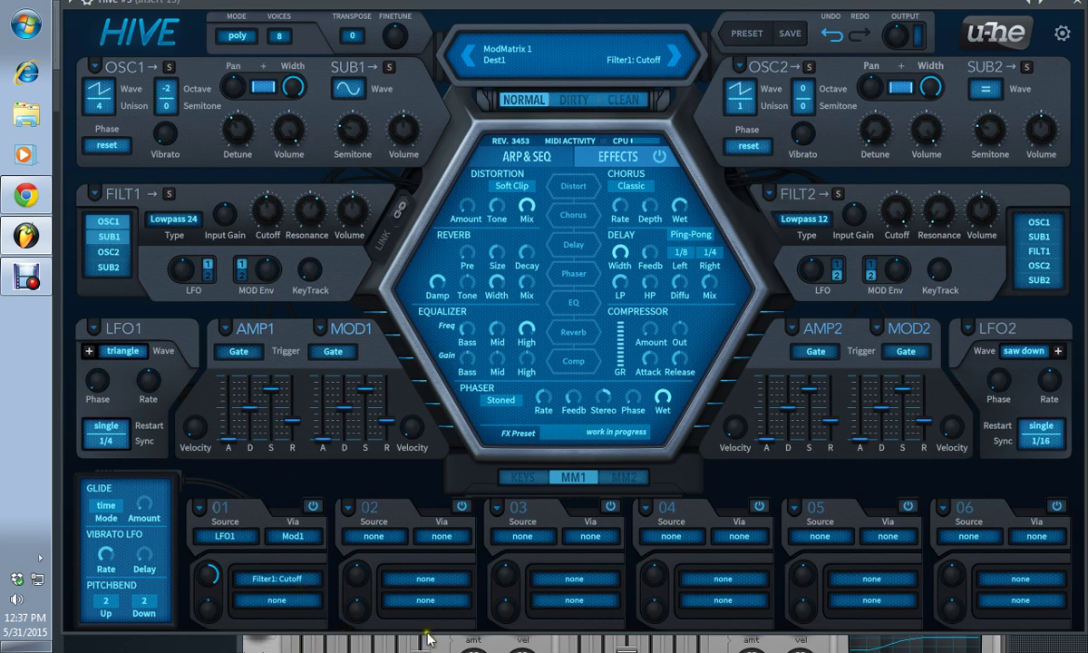
left_click(266, 214)
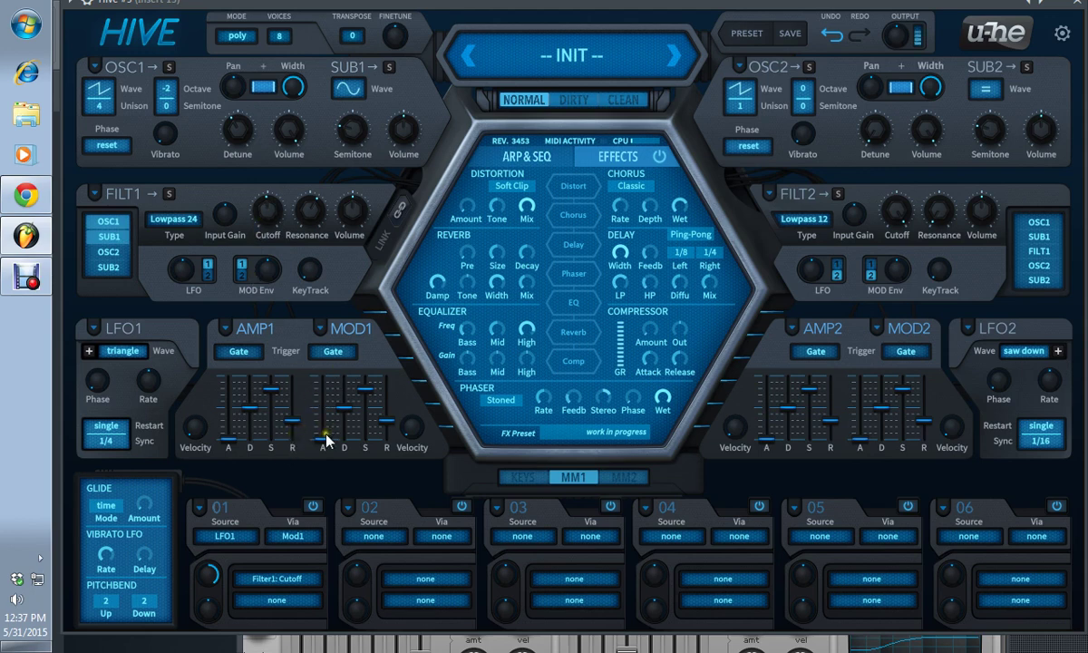
- Try Mod Envelope 1 with its attack at 75 and a higher release, and restore both
left_click_drag(325, 427, 326, 384)
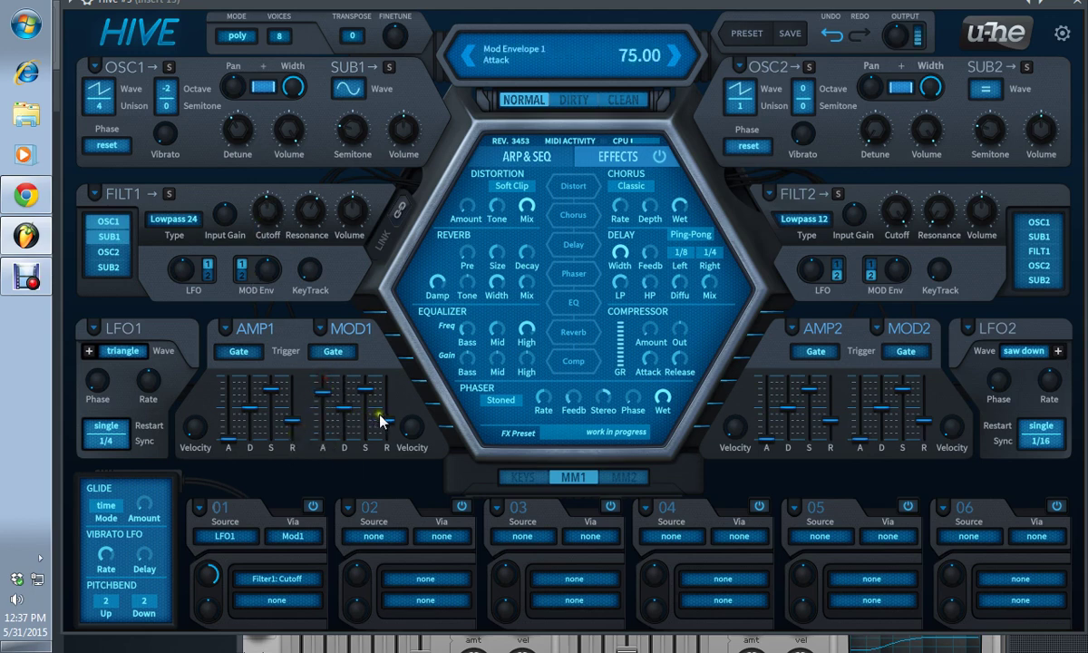
left_click_drag(388, 419, 390, 361)
left_click_drag(325, 392, 323, 440)
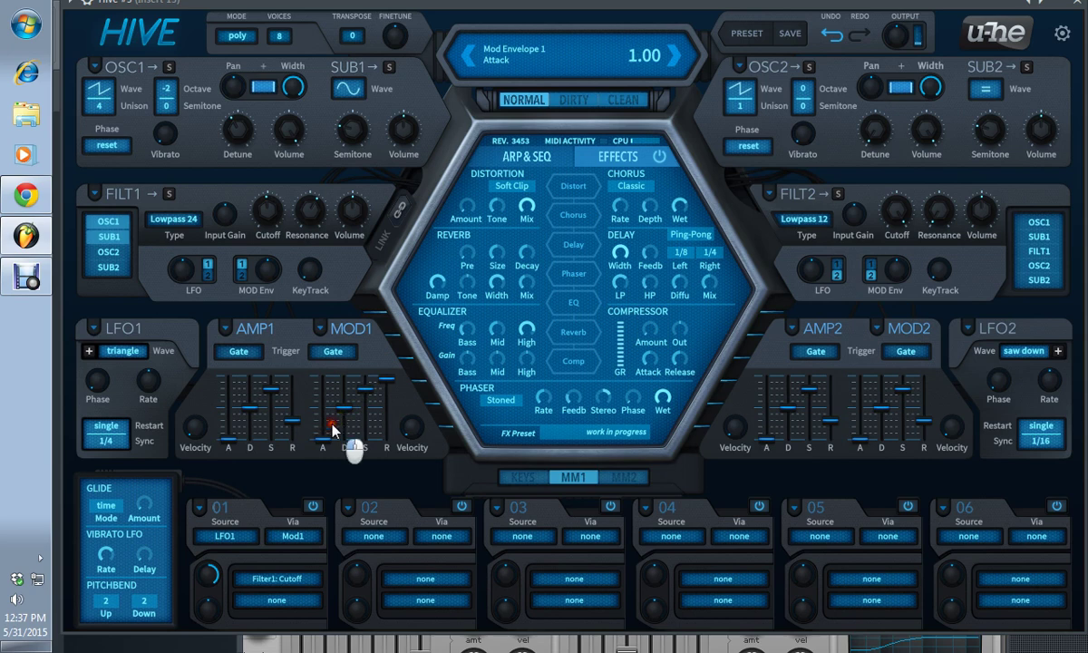
left_click_drag(388, 381, 385, 390)
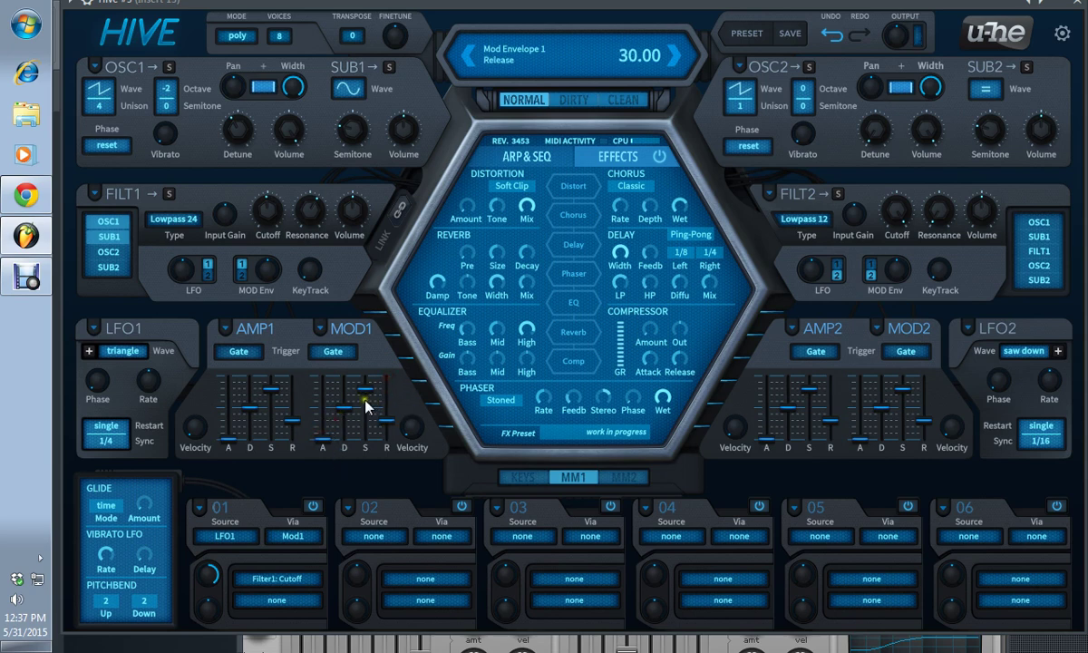
left_click(367, 395)
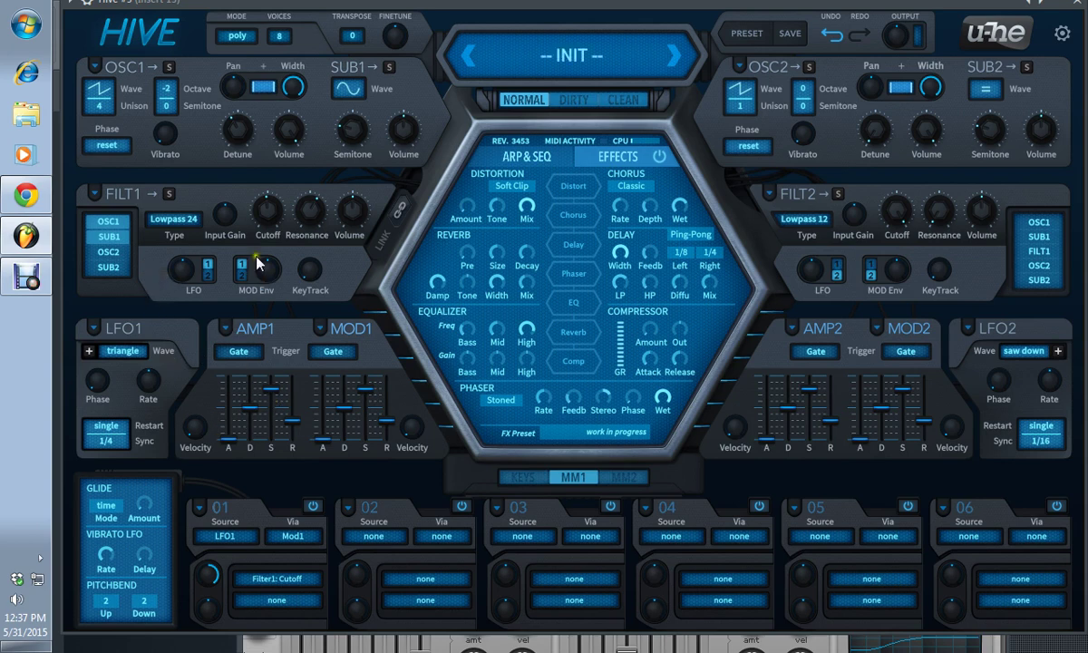
- Sweep Filter 1's cutoff, settling on about 86, and set LFO 1's sync to 1/2
left_click_drag(270, 217, 270, 413)
left_click_drag(270, 472, 268, 256)
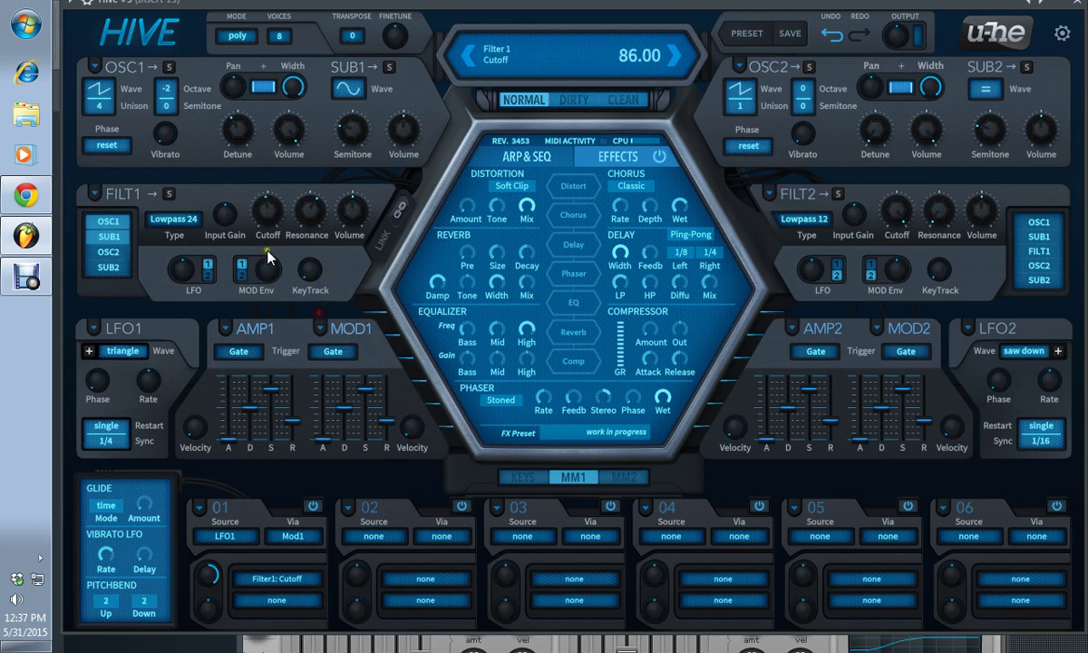
left_click_drag(341, 572, 116, 443)
left_click(115, 441)
left_click(160, 306)
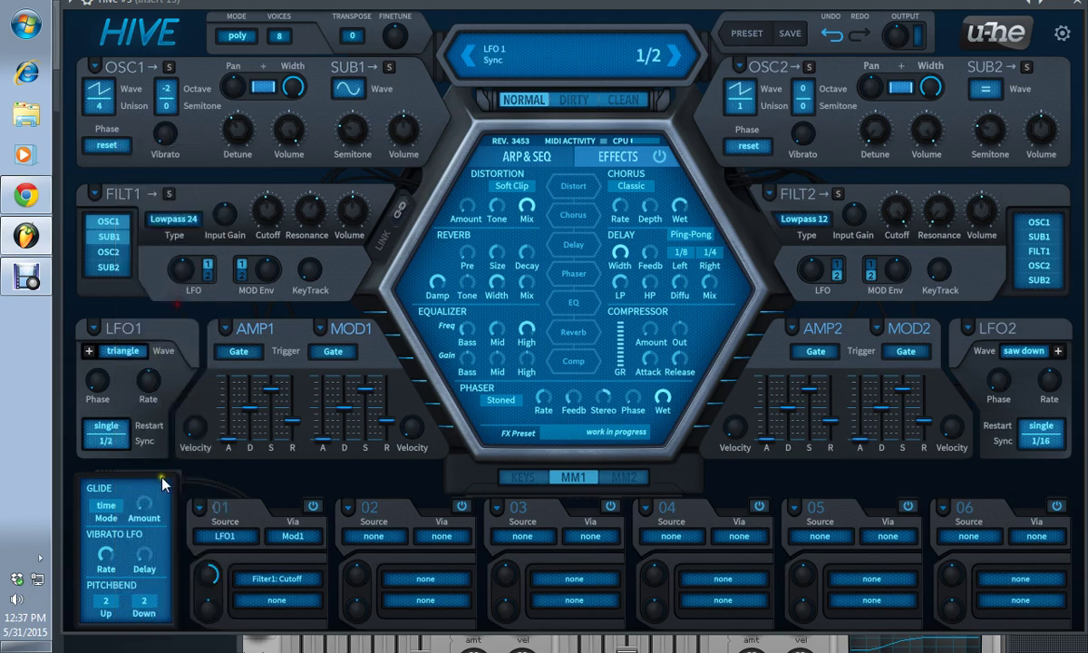
- Set LFO 1's sync back to 1/4 and matrix slot 01's first depth to 100
left_click(111, 443)
left_click(138, 300)
left_click_drag(217, 585, 203, 434)
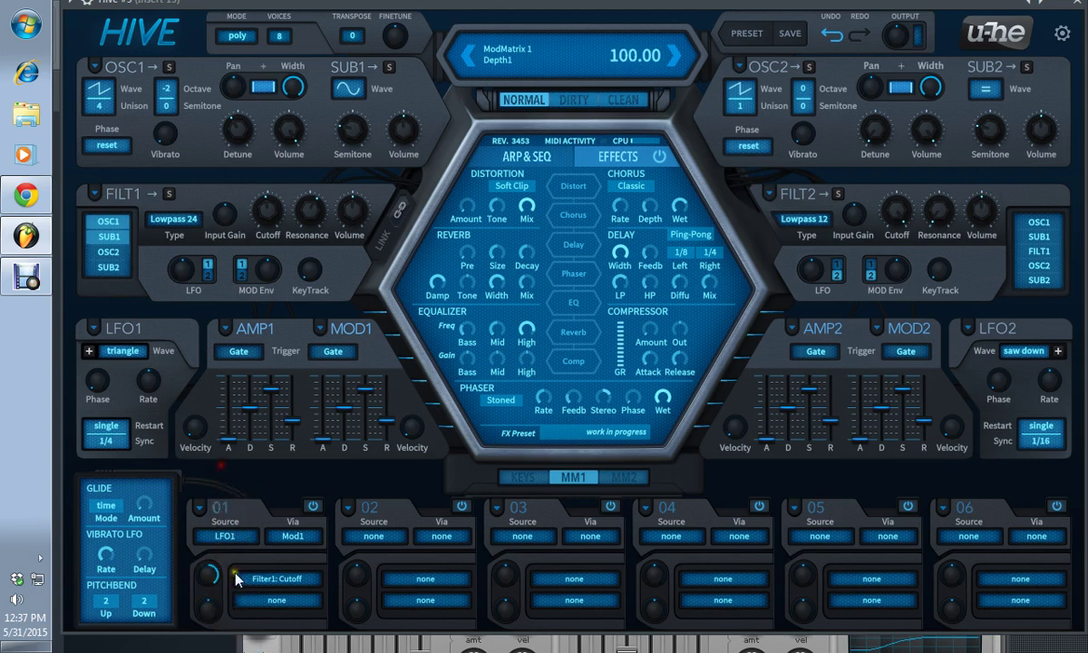
- Enable the distortion effect and audition its amount with the Soft Clip, Hard Clip and Foldback types
left_click(570, 186)
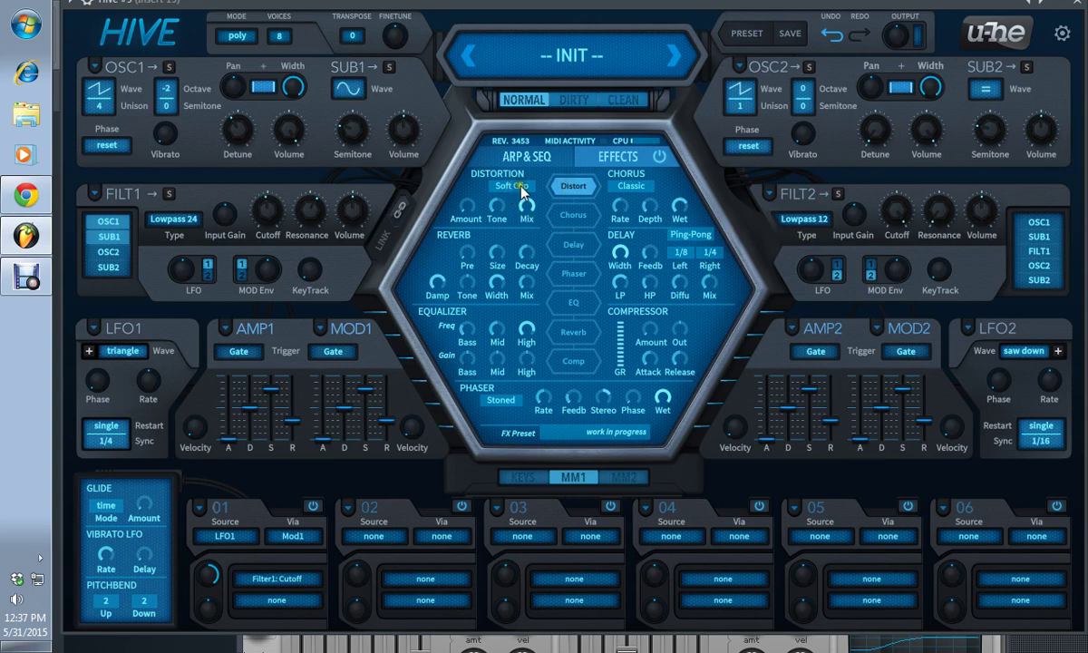
left_click_drag(456, 201, 465, 135)
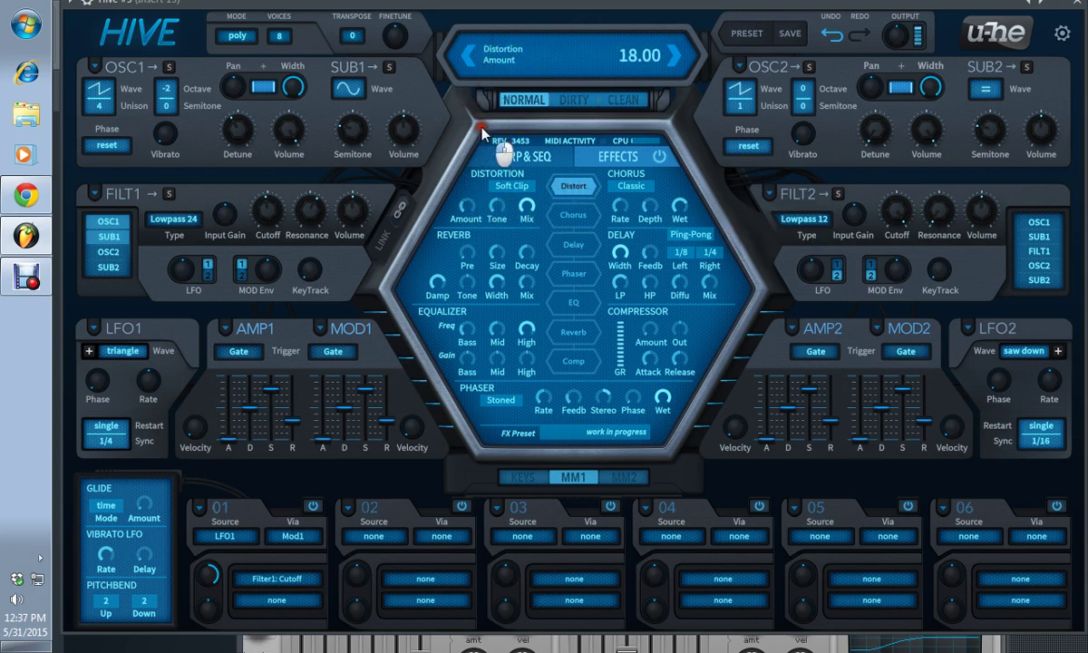
left_click(524, 187)
left_click(551, 215)
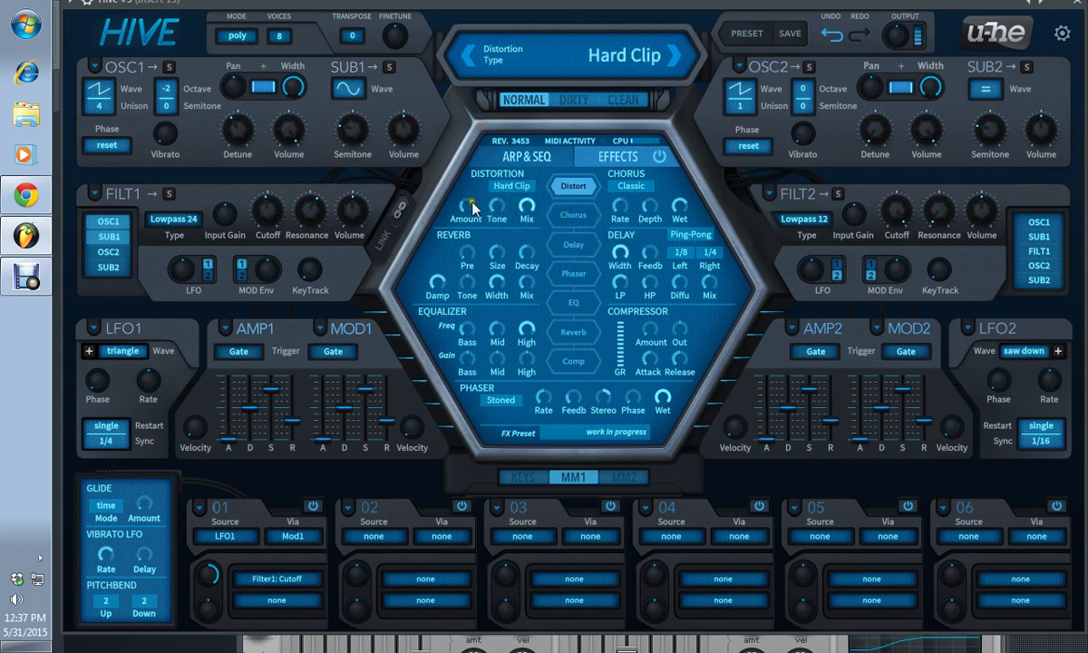
left_click_drag(472, 207, 495, 227)
left_click(512, 186)
left_click(535, 234)
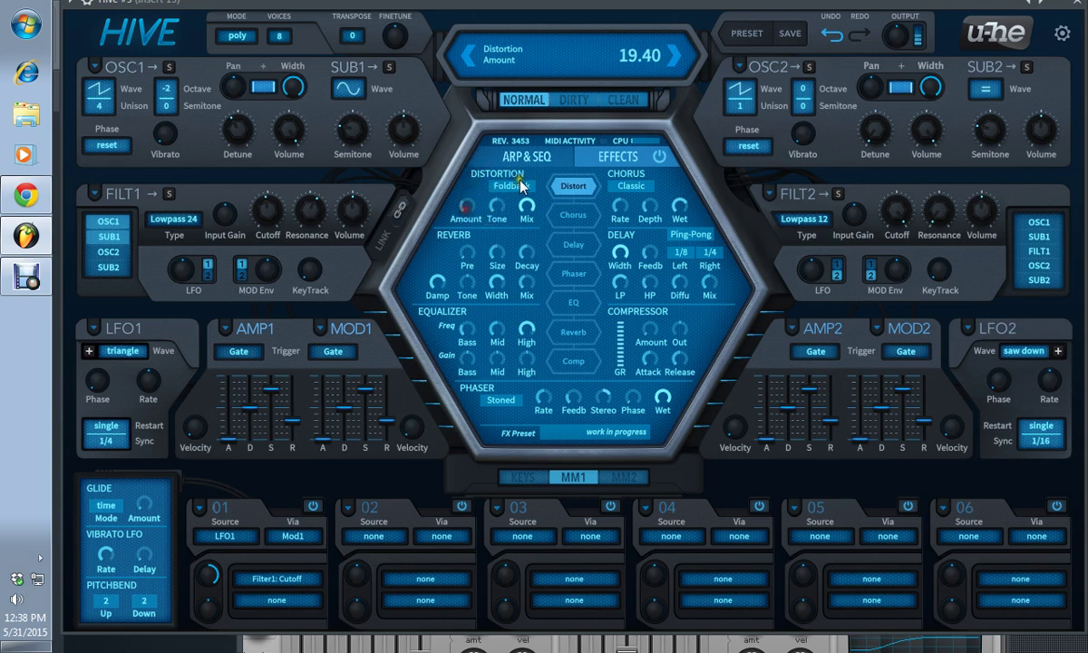
- Switch the distortion type to Corrode and sweep its rate up to 100 and back down
left_click(523, 186)
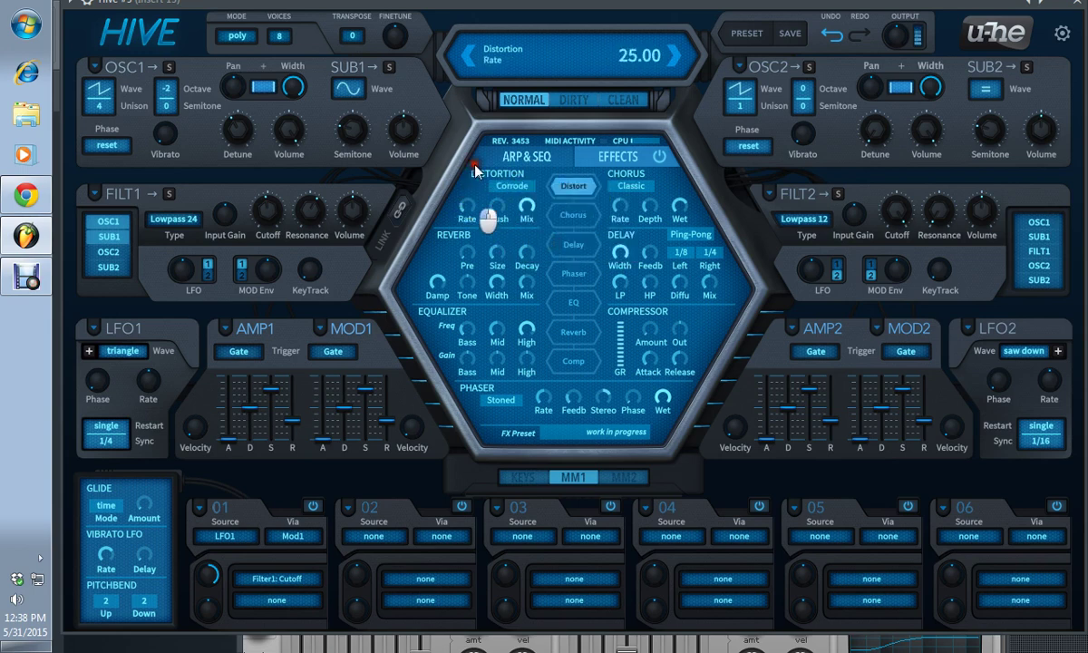
left_click_drag(462, 207, 484, 28)
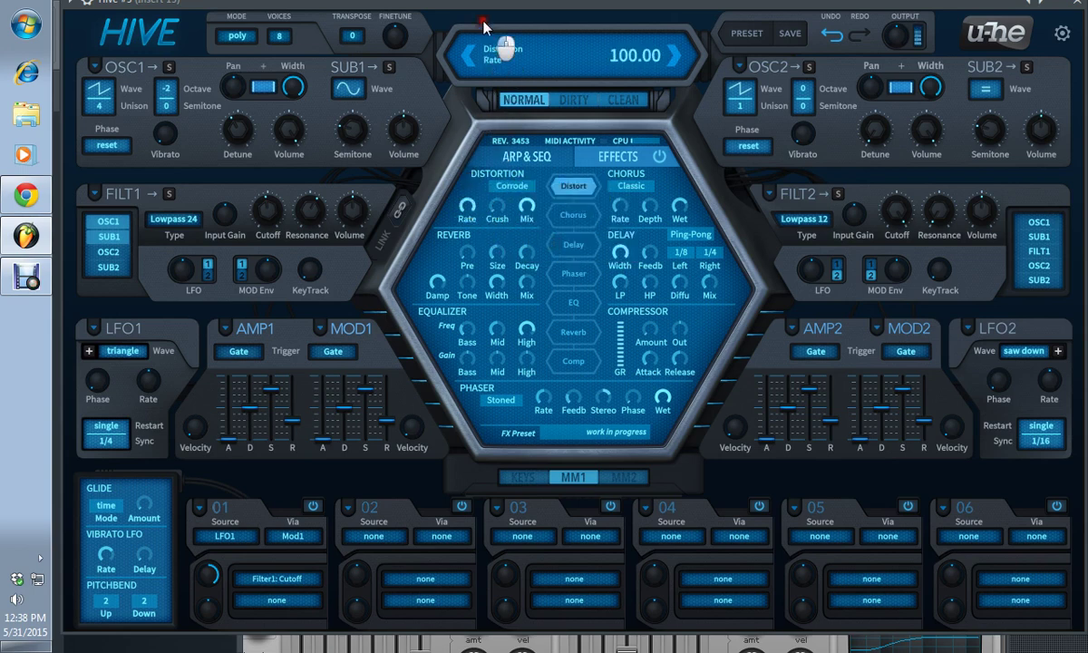
left_click_drag(467, 206, 524, 279)
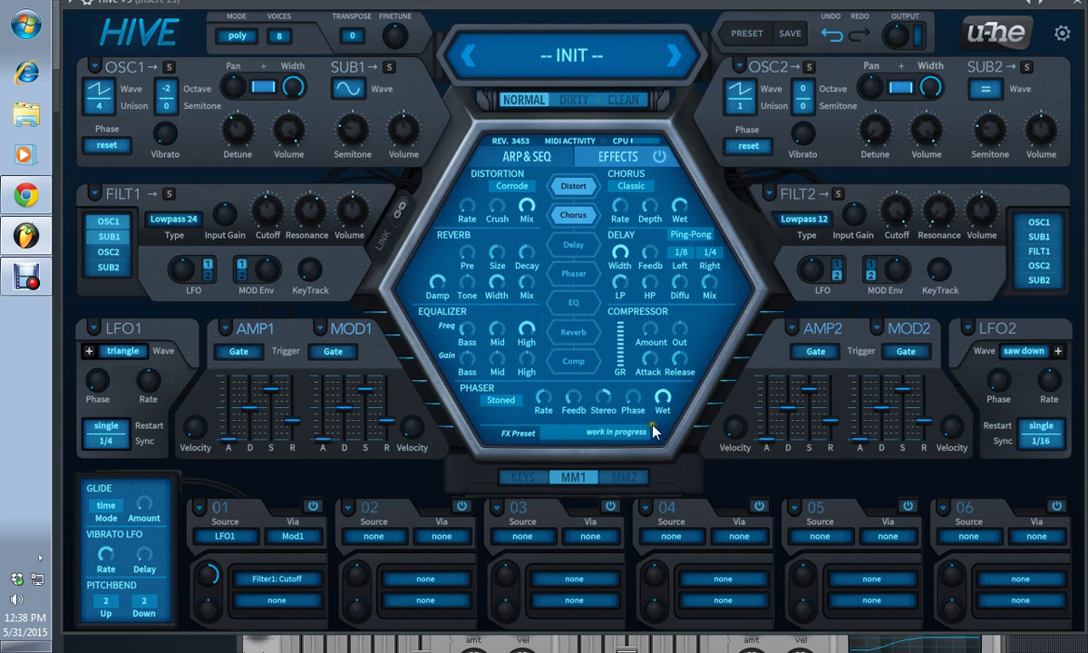
- Turn on the arpeggiator and deactivate modulation matrix slot 01
left_click(513, 154)
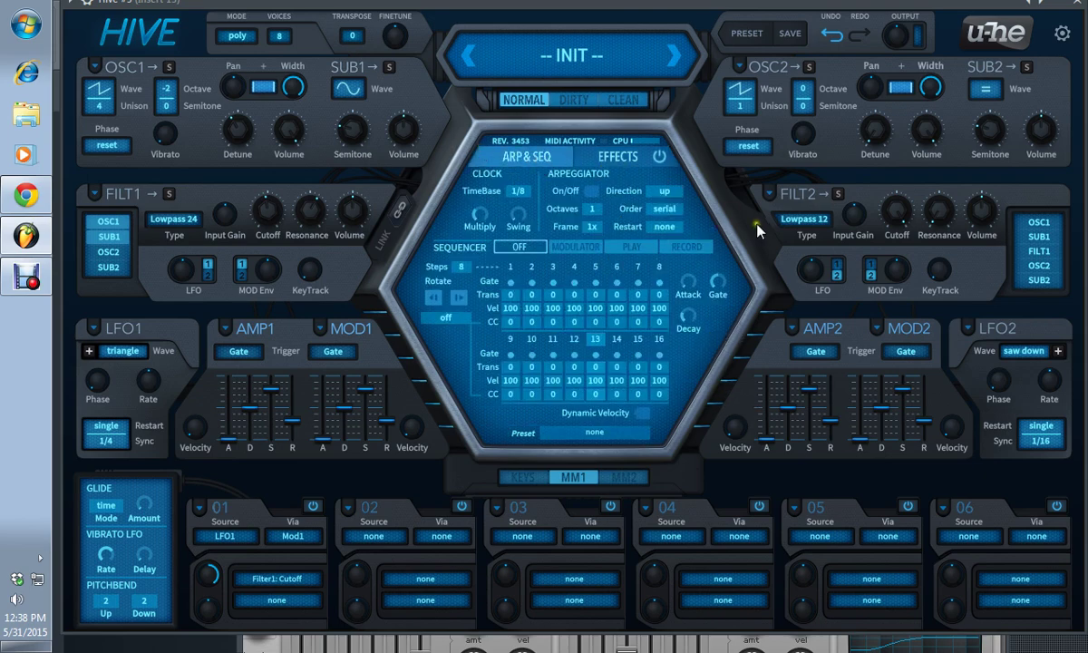
left_click(591, 191)
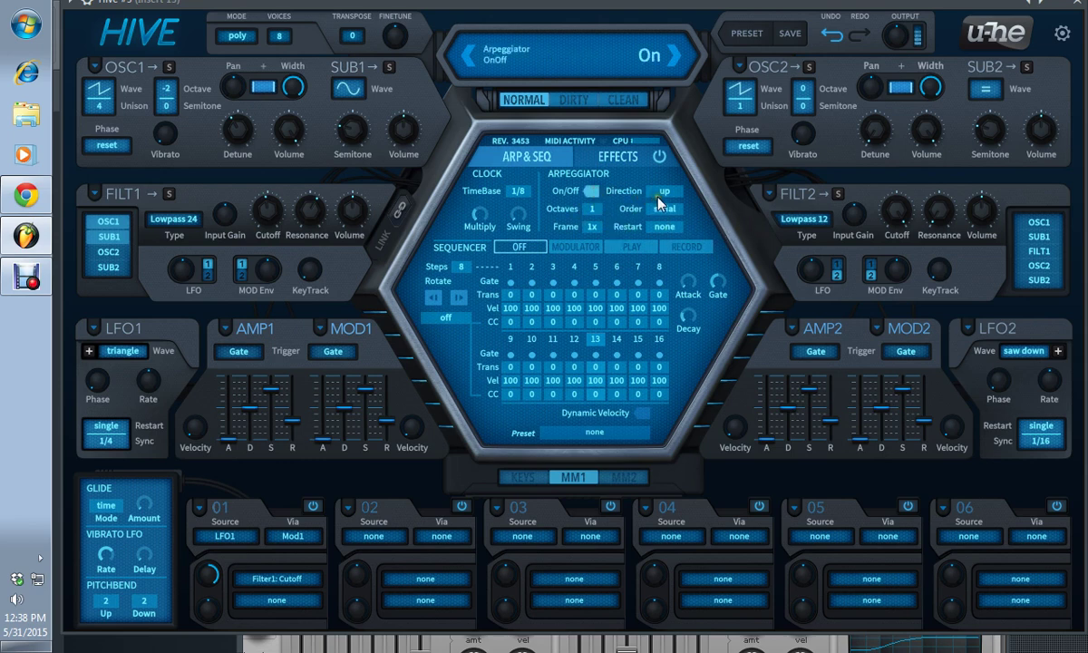
left_click(313, 505)
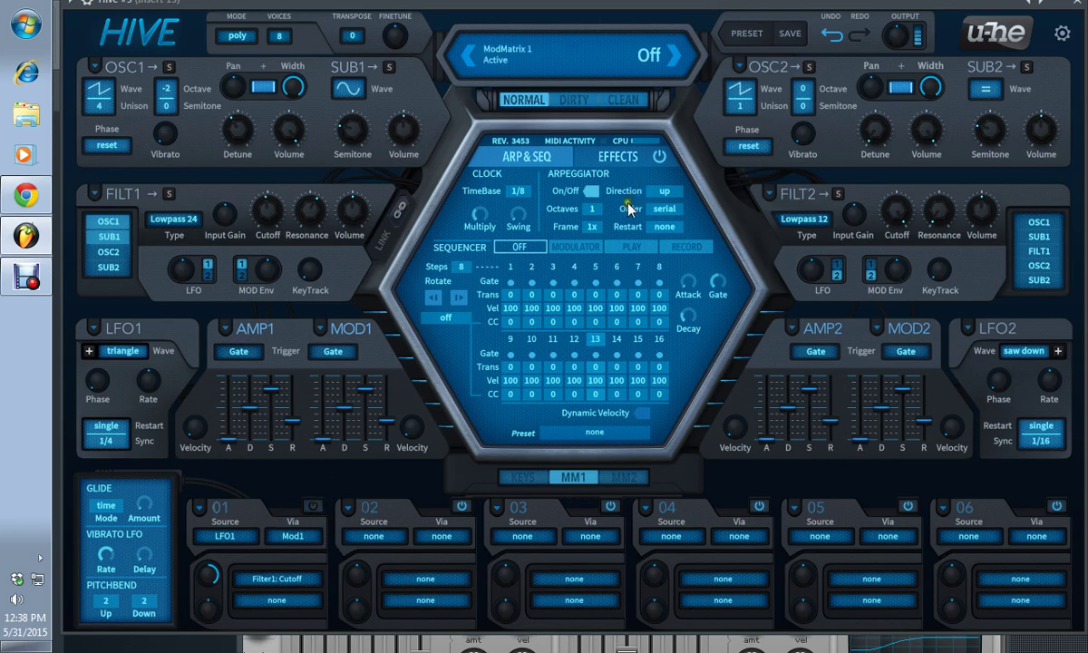
- Set the arpeggiator's range to 4 octaves and its direction to up+dn 2
left_click(596, 209)
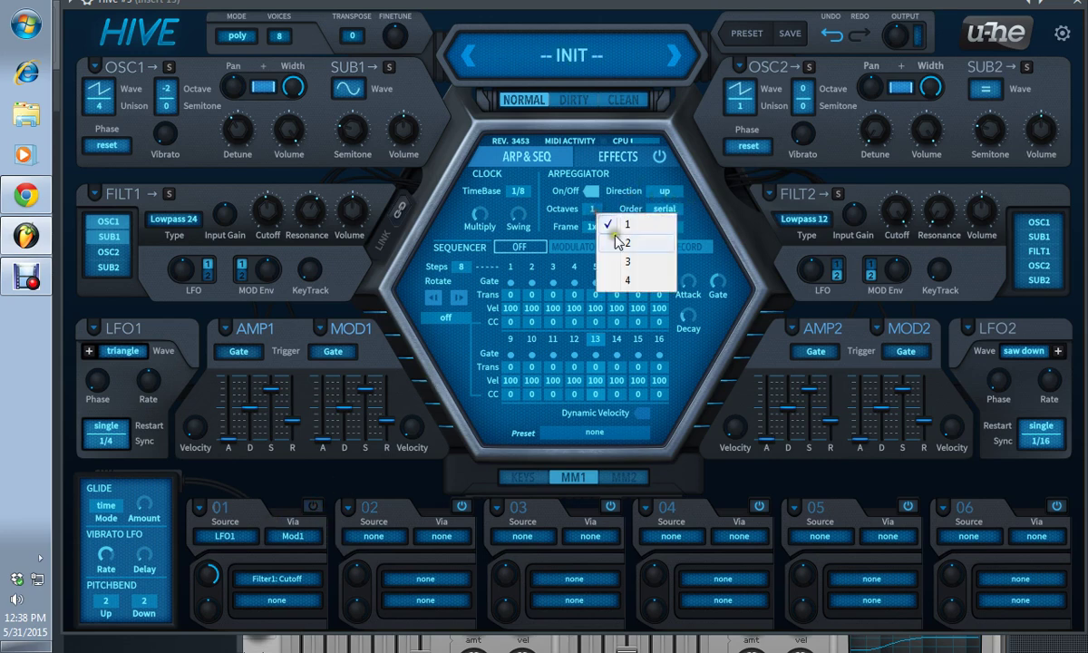
left_click(628, 281)
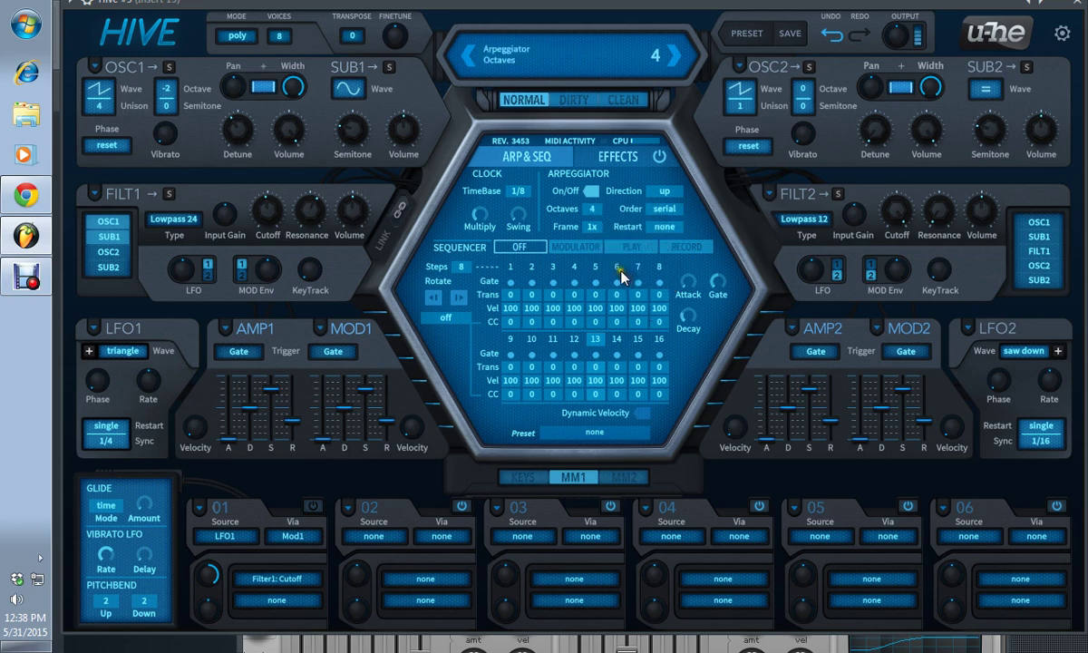
left_click(664, 192)
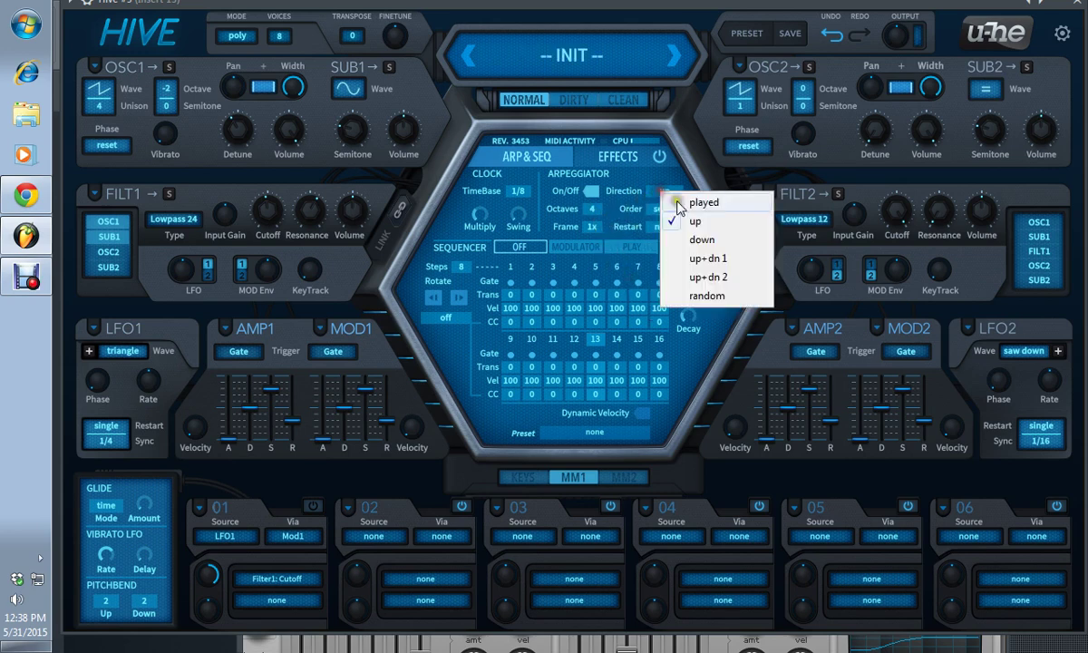
left_click(707, 277)
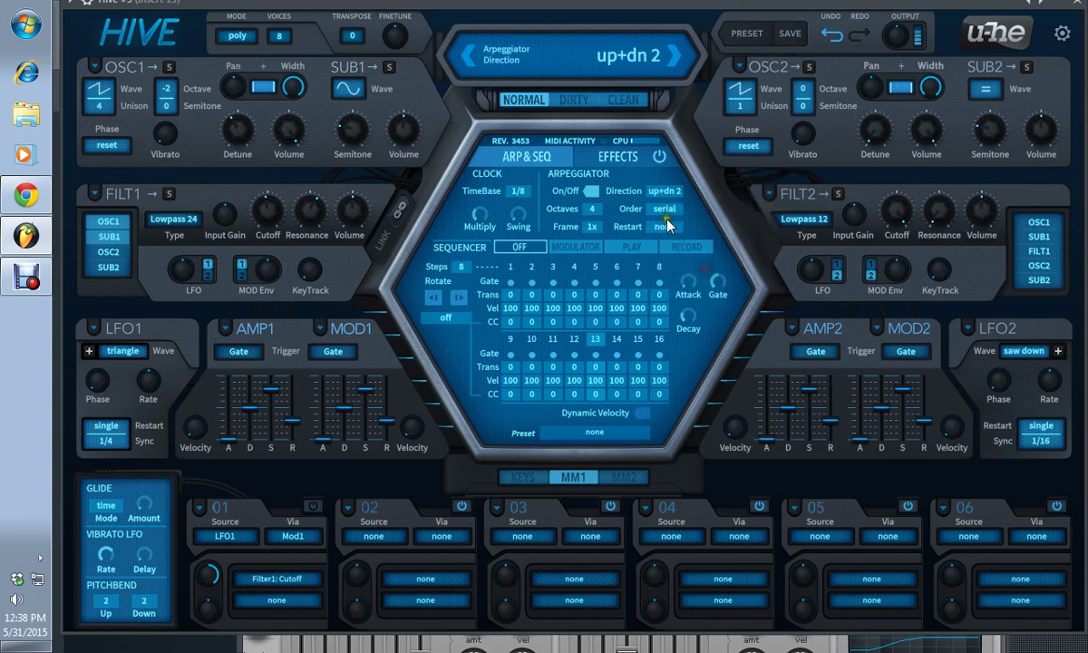
left_click(666, 193)
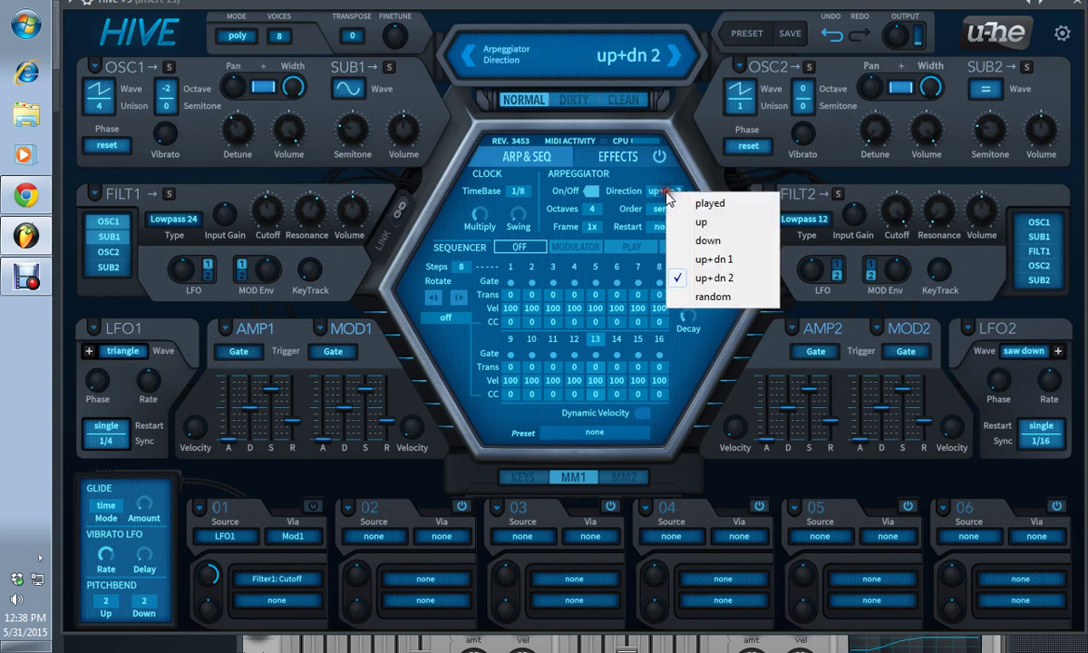
- Turn off the arpeggiator, and record a 16-step sequence with the repeating transposes 0, 2, 3, 7 for playback
left_click(590, 192)
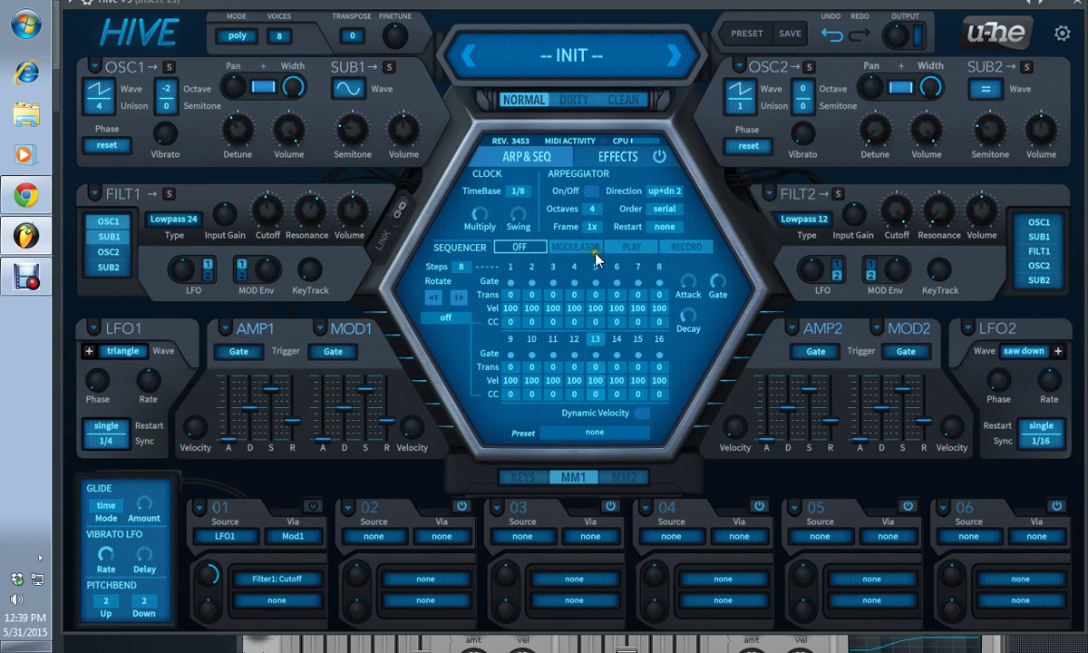
left_click(697, 246)
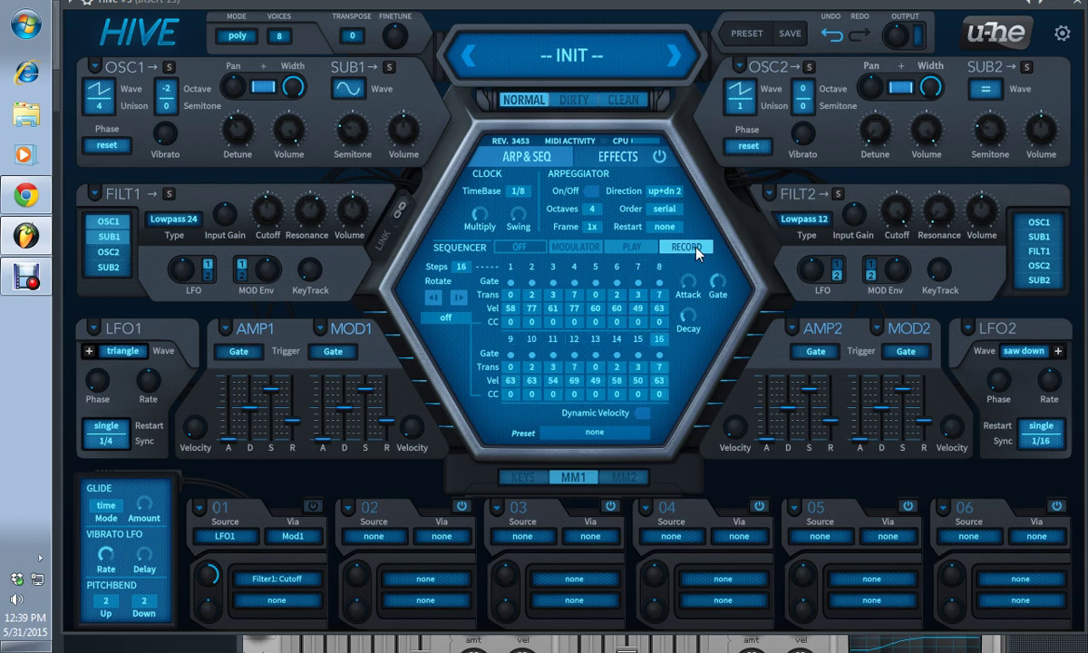
left_click(640, 250)
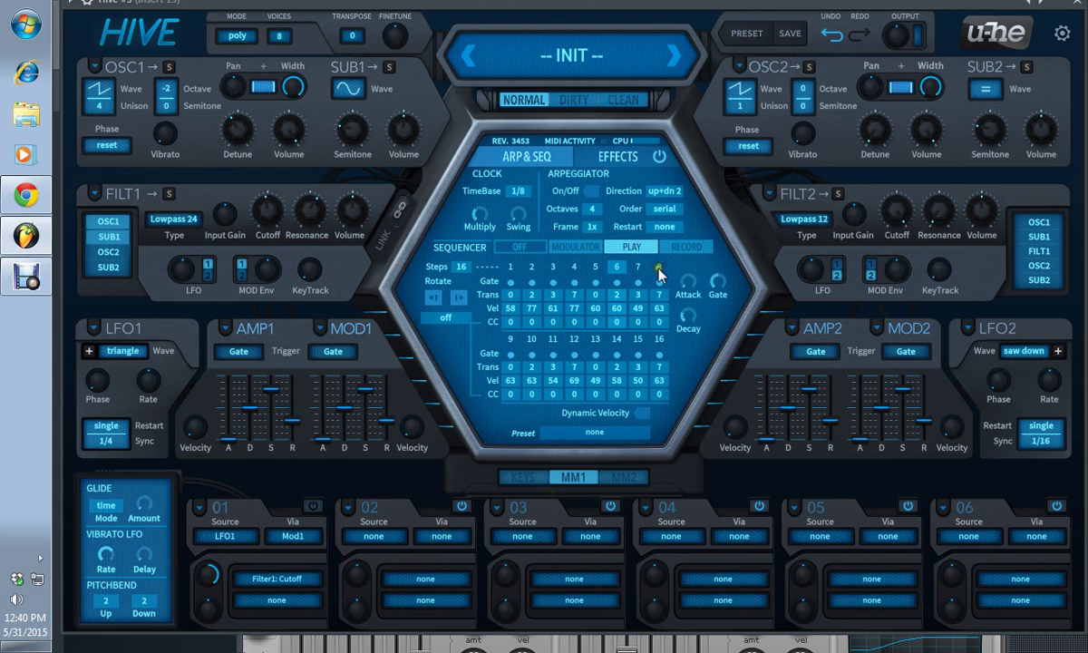
- Compare the Normal, Dirty and Clean synth engines with the effects shown, settling on Dirty
left_click(628, 163)
mouse_move(426, 575)
left_mouse_down()
mouse_move(678, 206)
mouse_move(527, 213)
mouse_move(486, 237)
mouse_move(568, 268)
mouse_move(565, 239)
mouse_move(642, 256)
mouse_move(691, 286)
mouse_move(648, 359)
mouse_move(486, 502)
mouse_move(437, 575)
left_mouse_up()
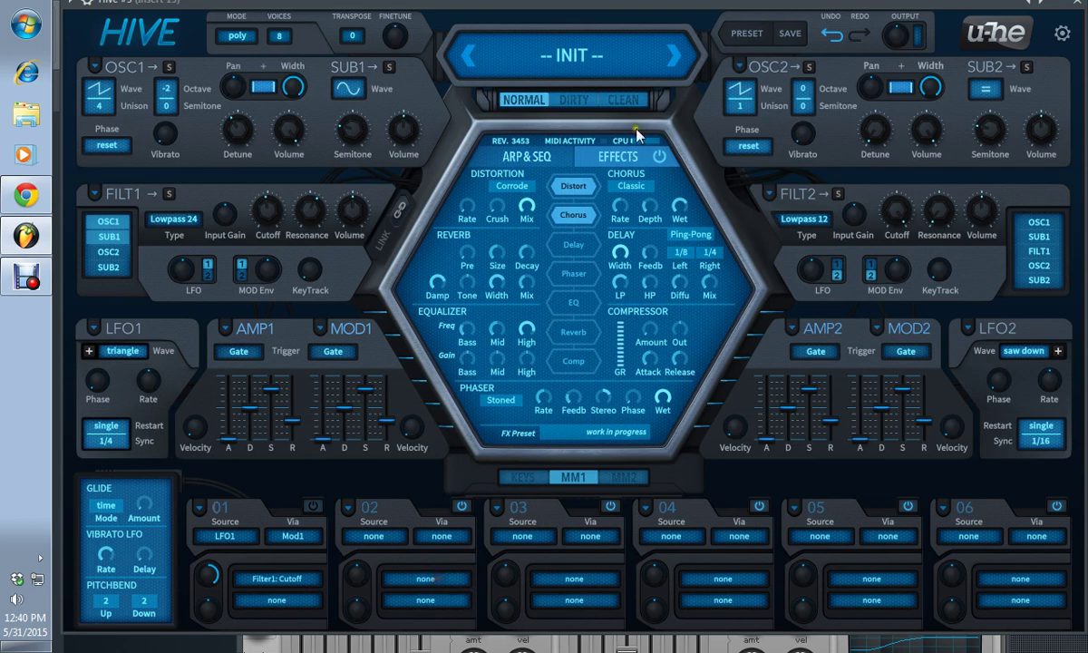
left_click(578, 101)
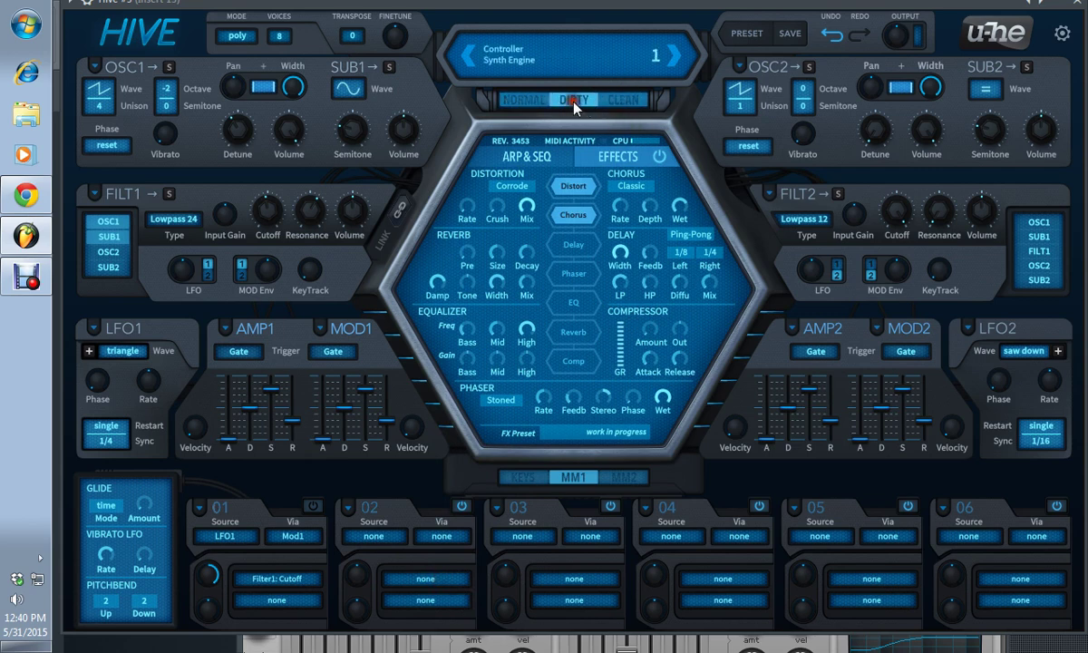
left_click(533, 102)
left_click(573, 102)
left_click(626, 101)
left_click(515, 100)
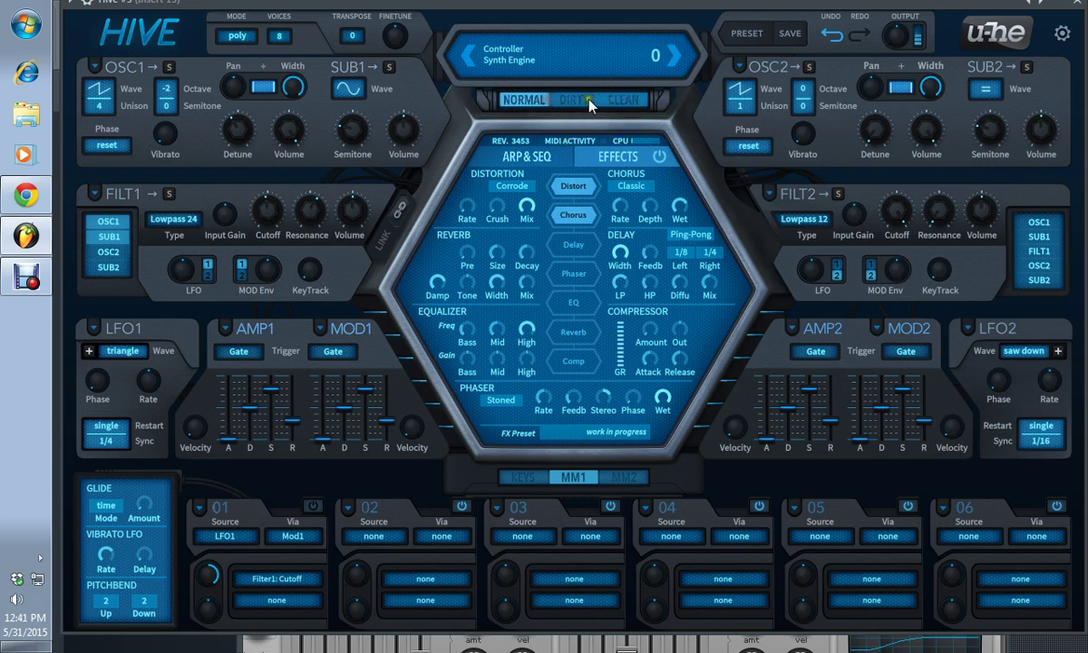
left_click(554, 100)
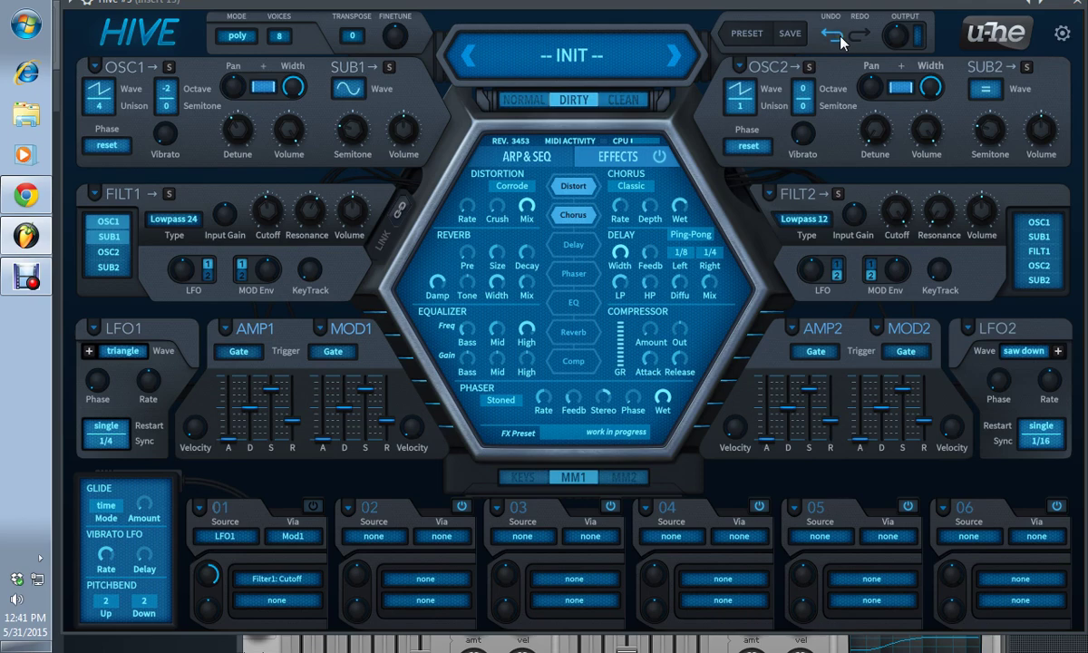
- Turn off the sequencer and set the voice mode to mono
left_click(519, 153)
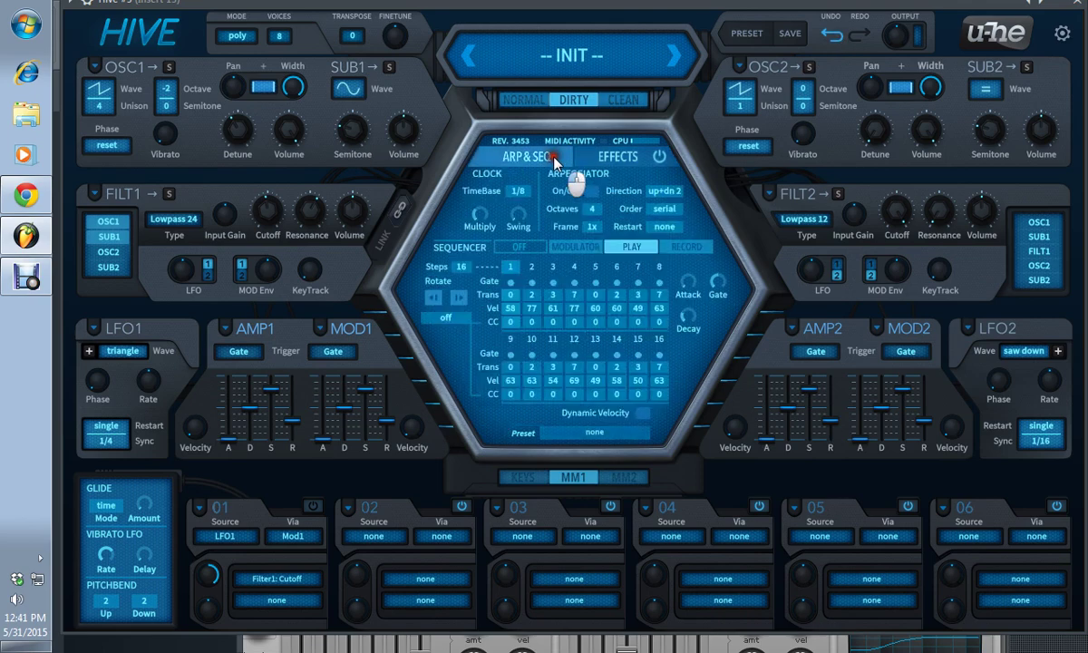
left_click(513, 246)
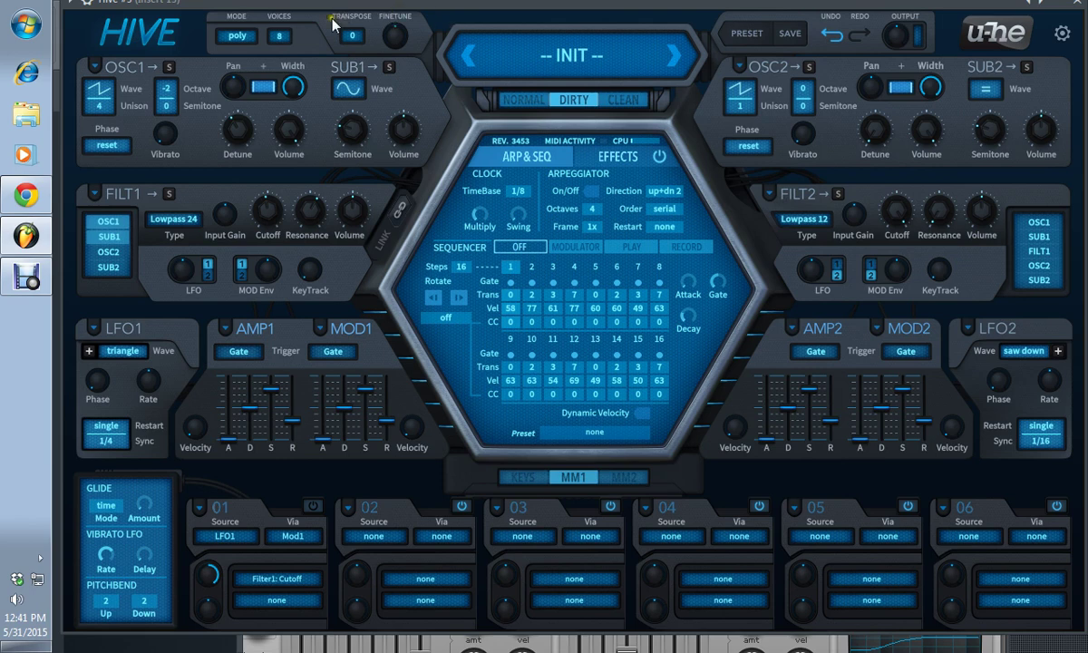
left_click(241, 38)
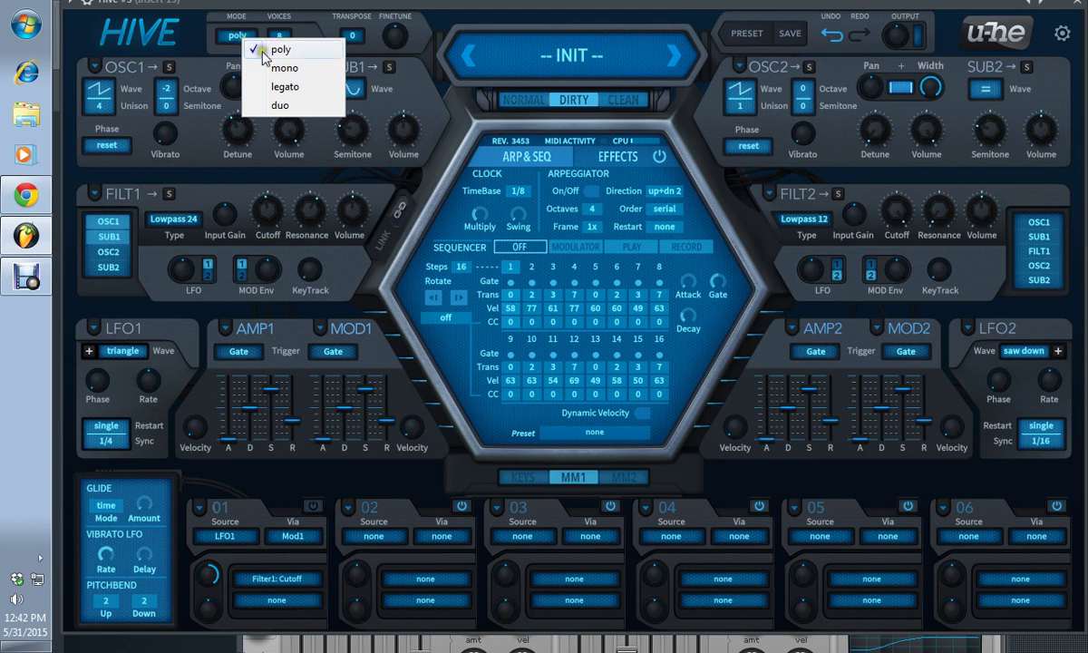
left_click(281, 68)
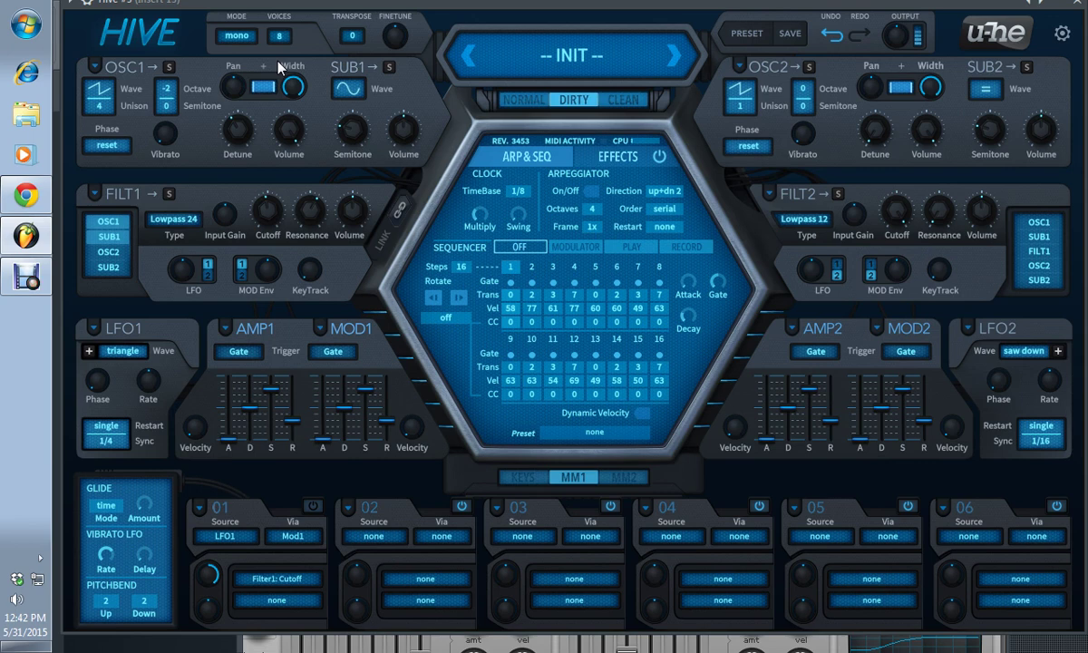
left_click(234, 35)
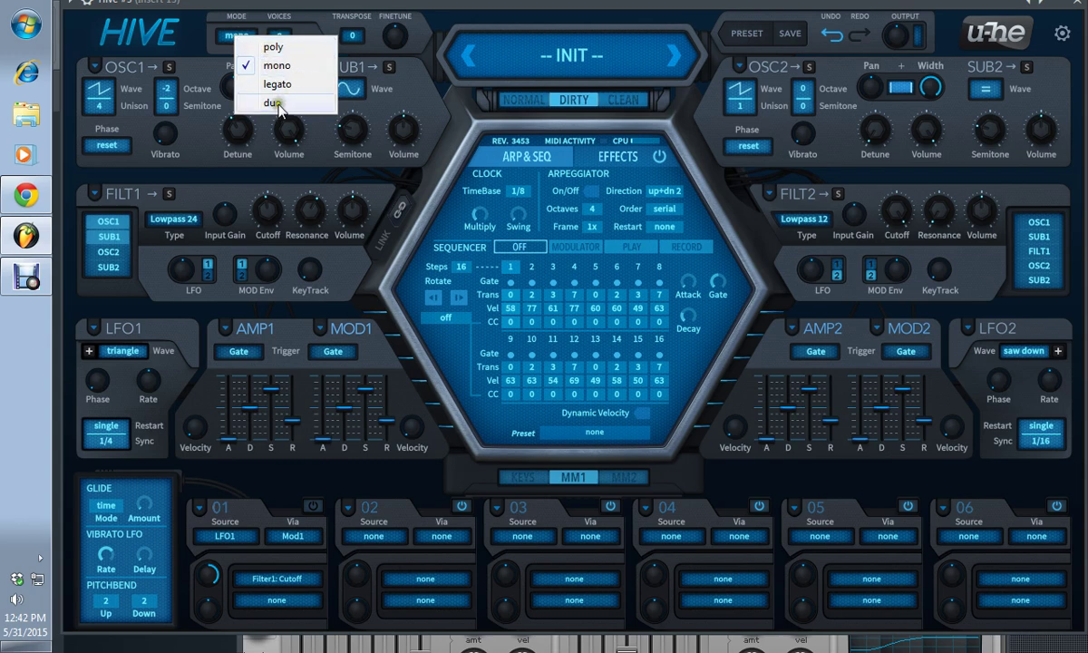
left_click(186, 37)
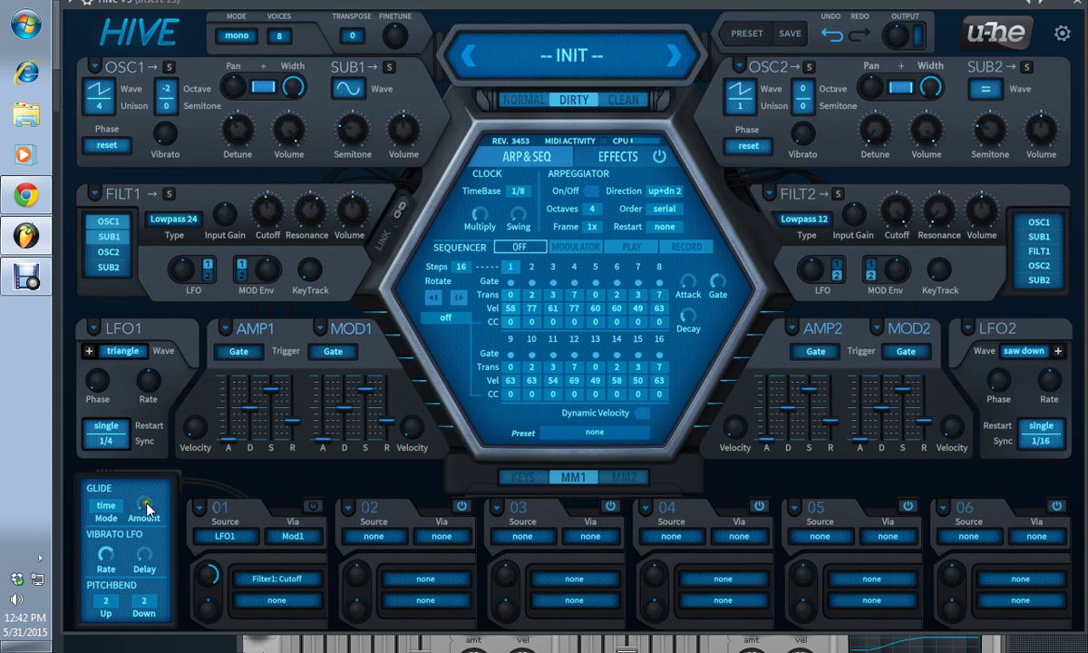
- Adjust the glide amount and close the Hive #5 plugin window
left_click_drag(147, 511, 118, 599)
left_click(1011, 7)
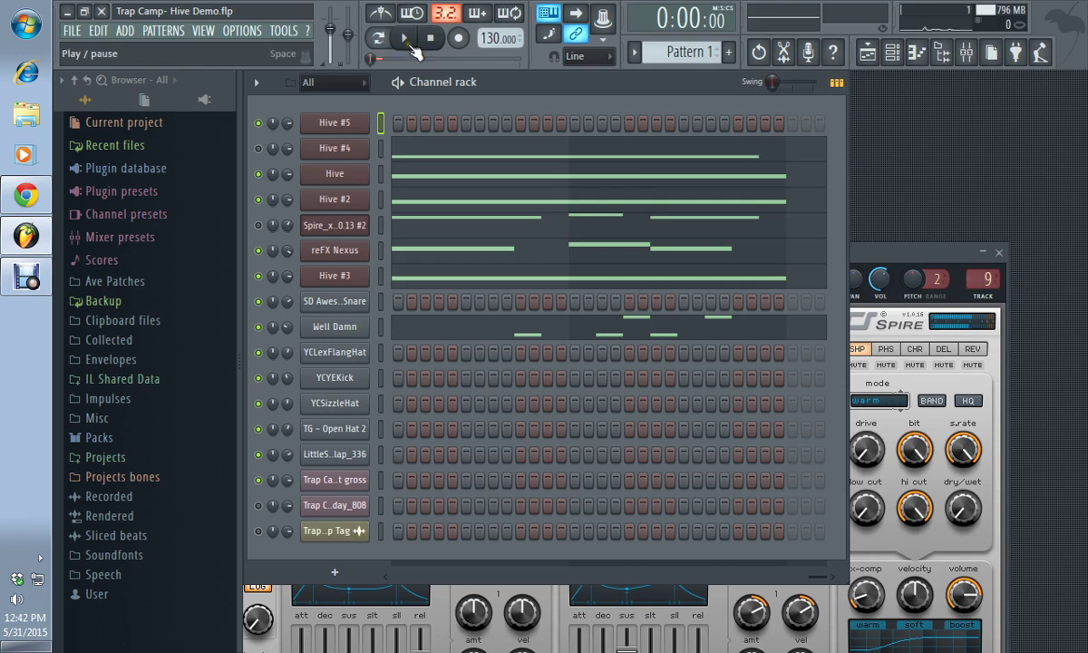
- Play back Pattern 1 with its active channels and stop it
left_click(410, 39)
left_click(432, 39)
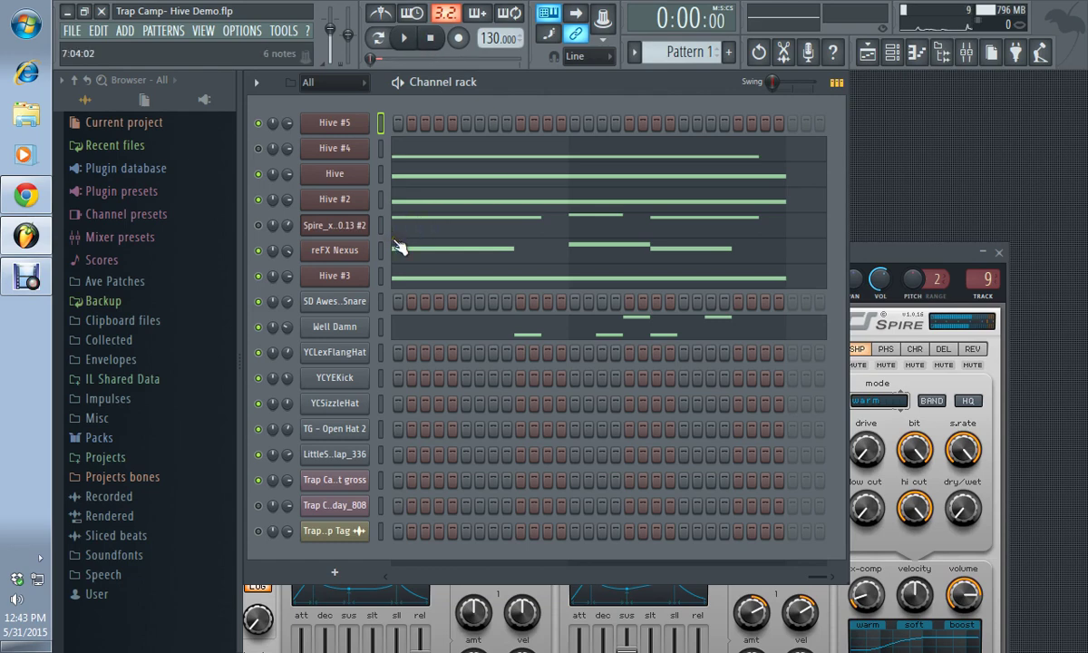
left_click(405, 38)
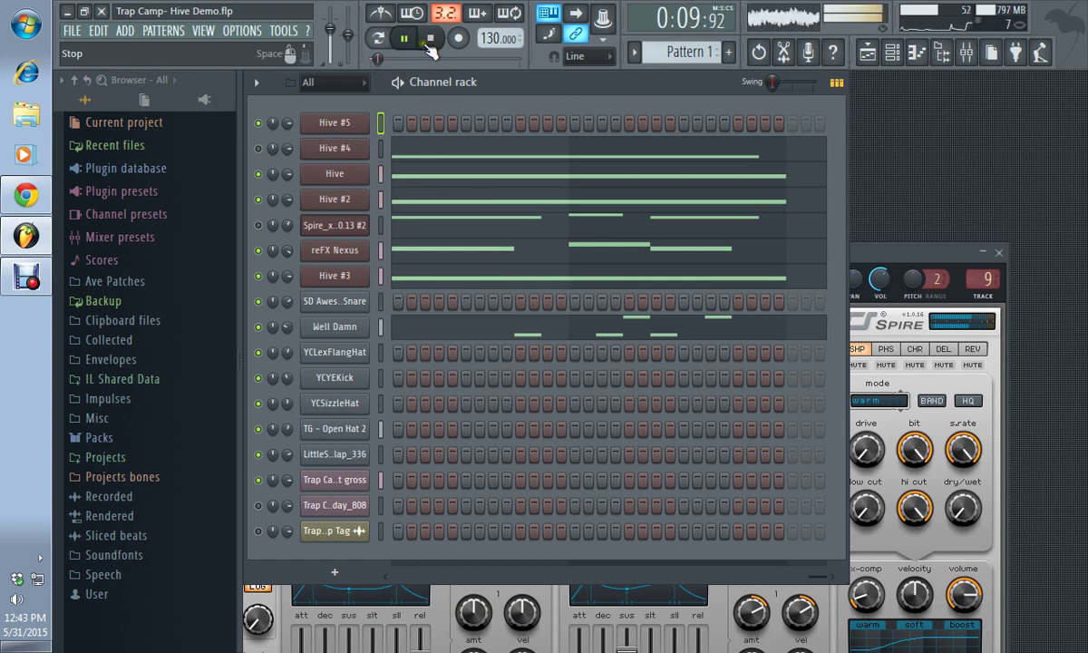
left_click(431, 39)
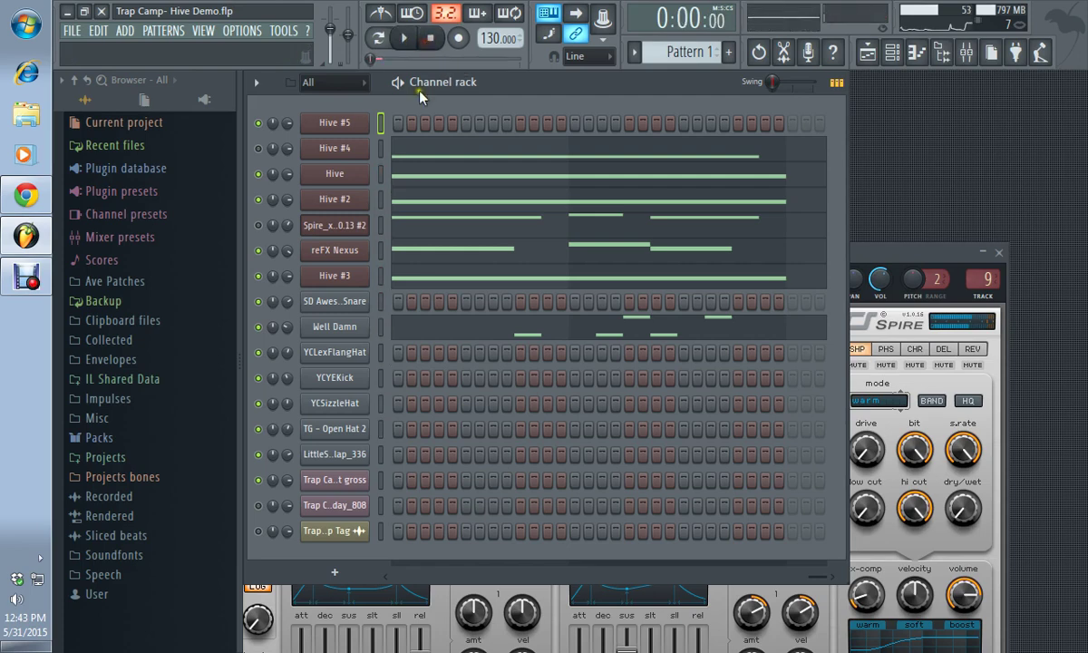
- Solo the Hive channel, audition it on its own, and open its plugin window
right_click(258, 174)
key("space")
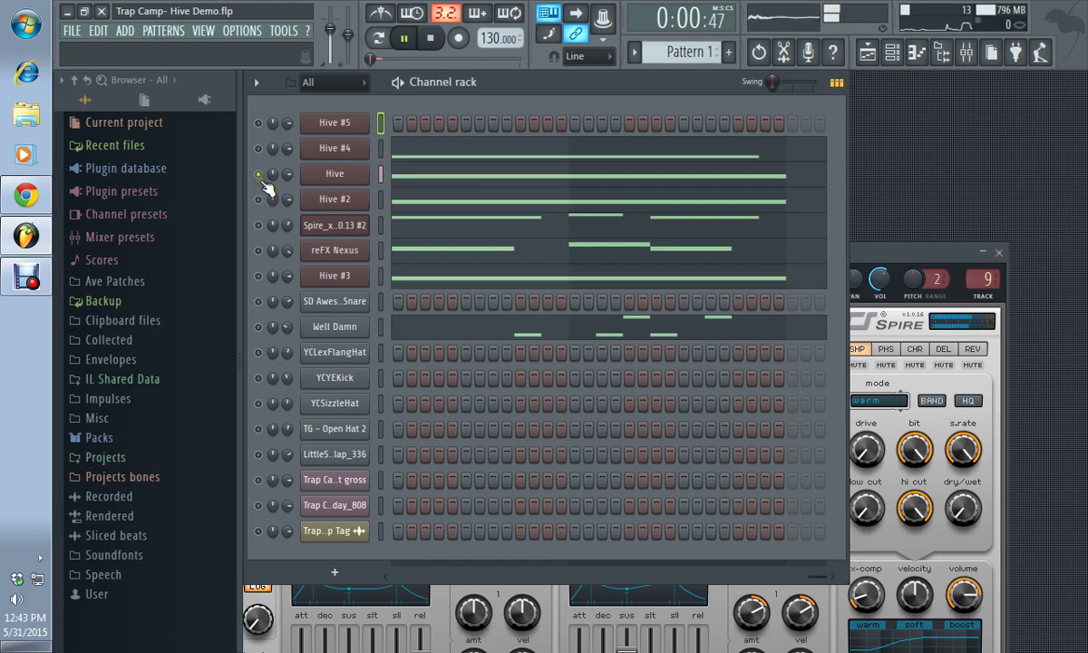
left_click(432, 39)
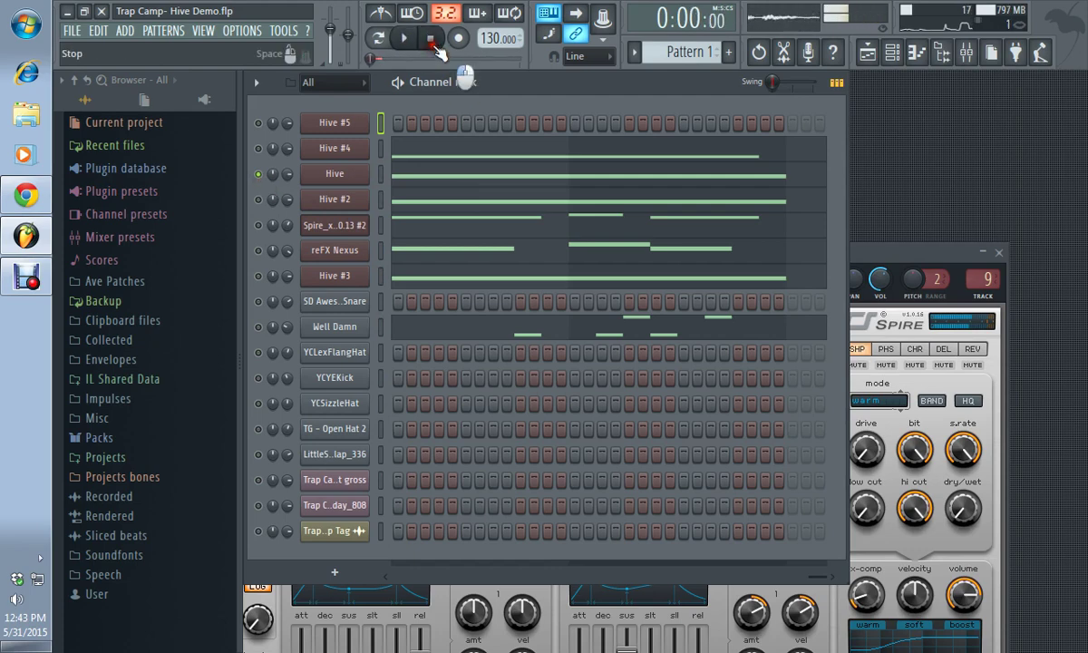
left_click(358, 173)
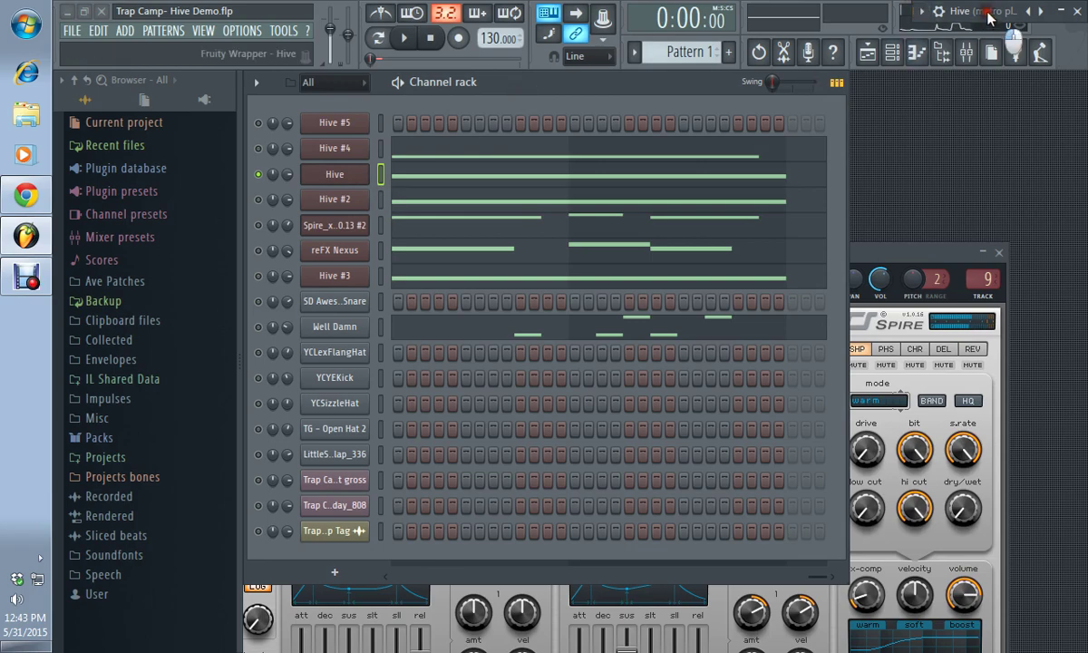
- Reposition the Hive plugin window so that its whole interface fits on screen
left_click(1016, 11)
left_click_drag(1016, 11, 163, 42)
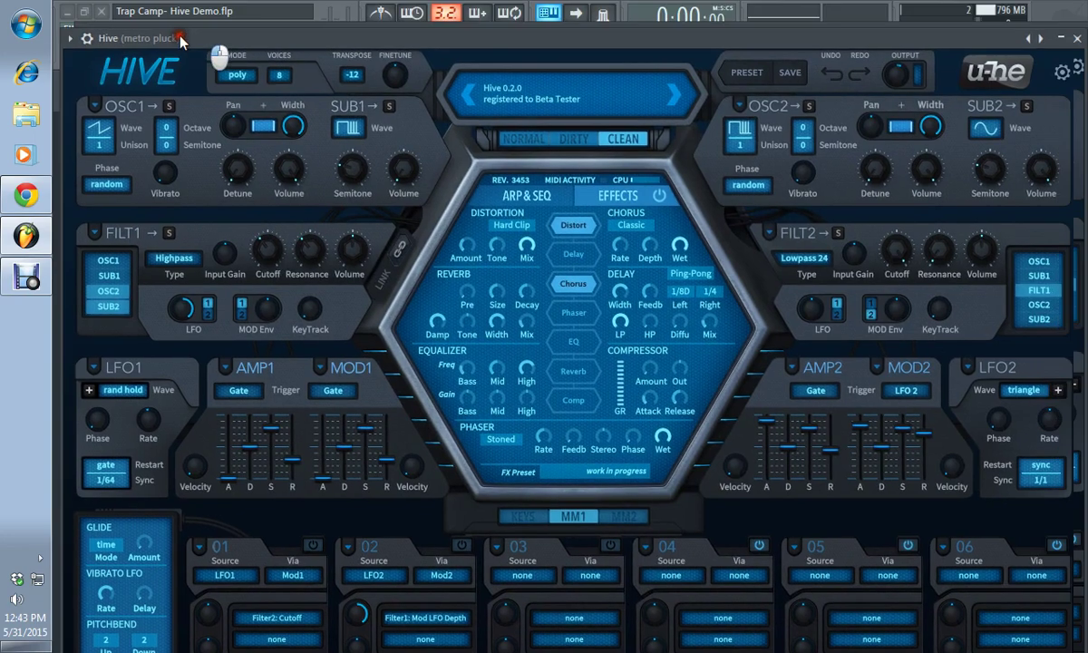
left_click_drag(358, 38, 349, 30)
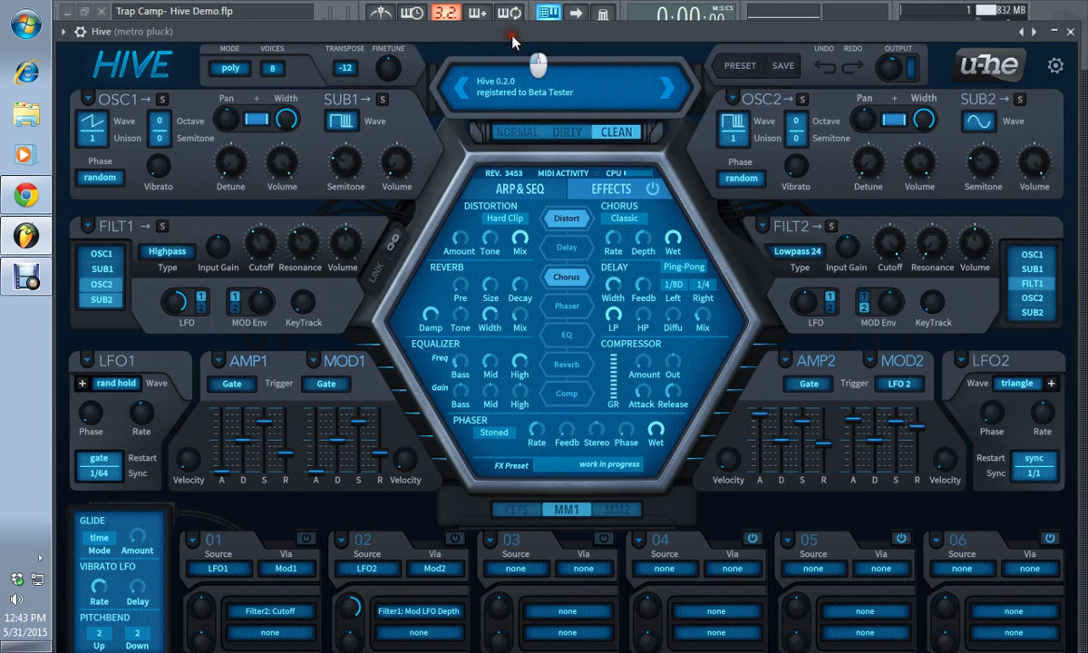
left_click_drag(512, 39, 519, 34)
- Start playback, set Hive's distortion type to Corrode and adjust the distortion rate
key("space")
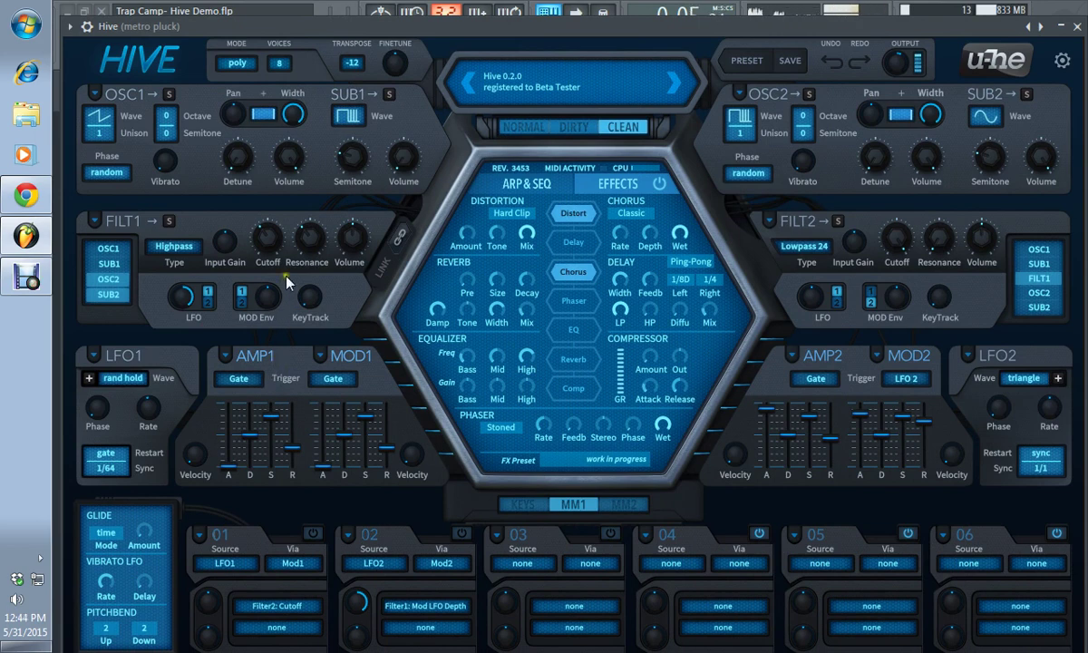
left_click(517, 218)
left_click(543, 284)
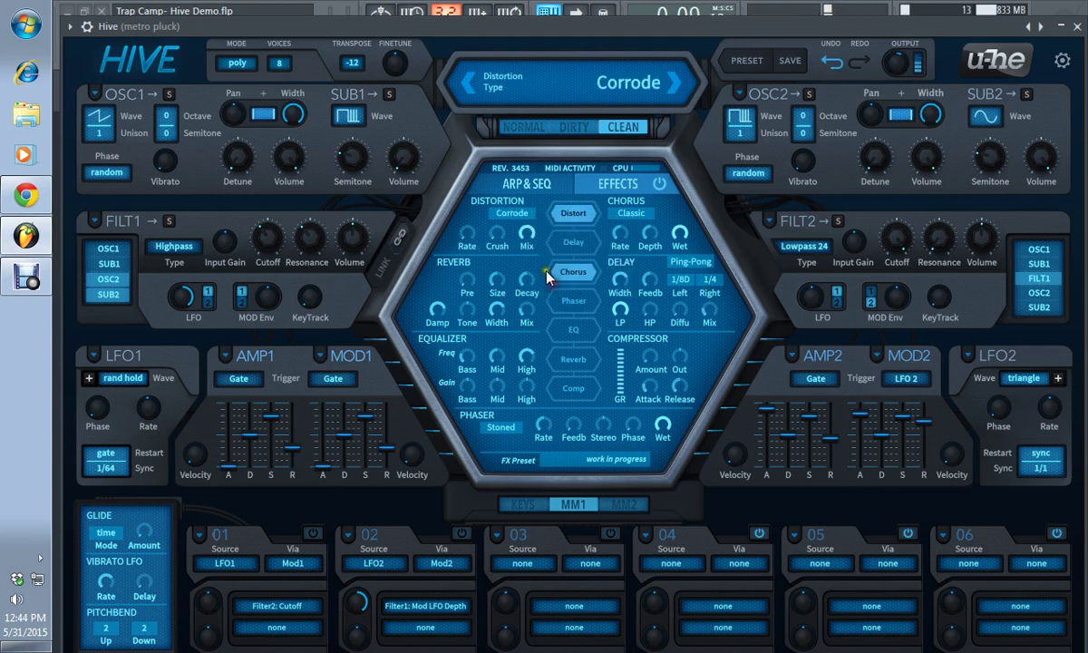
left_click_drag(468, 234, 475, 189)
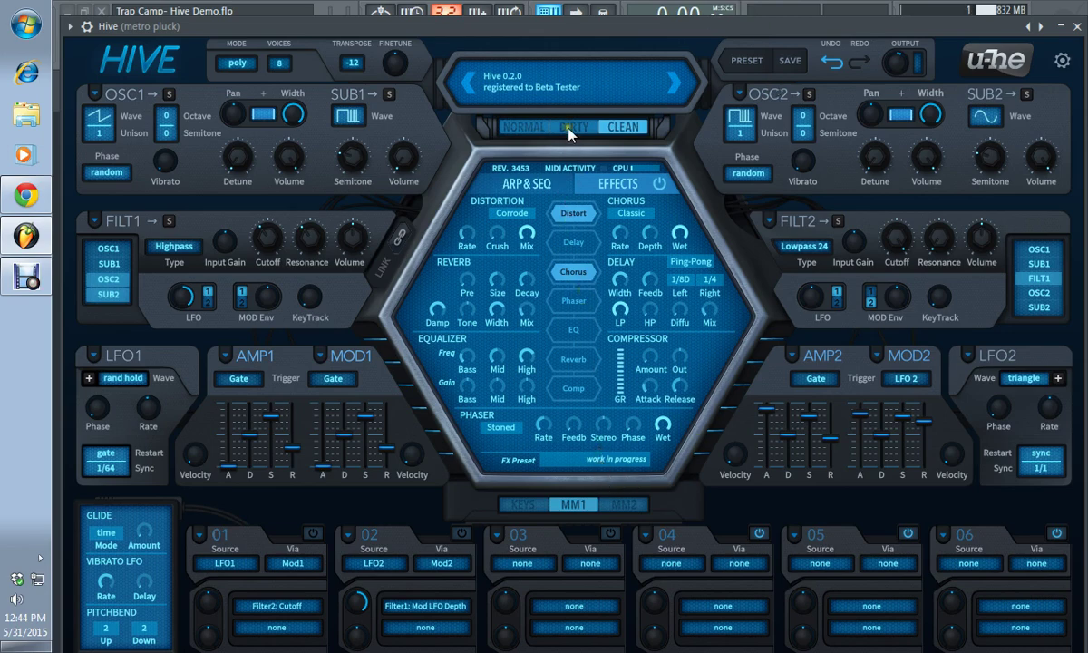
- Show Hive's arpeggiator and sequencer page, and close the plugin window
left_click(519, 184)
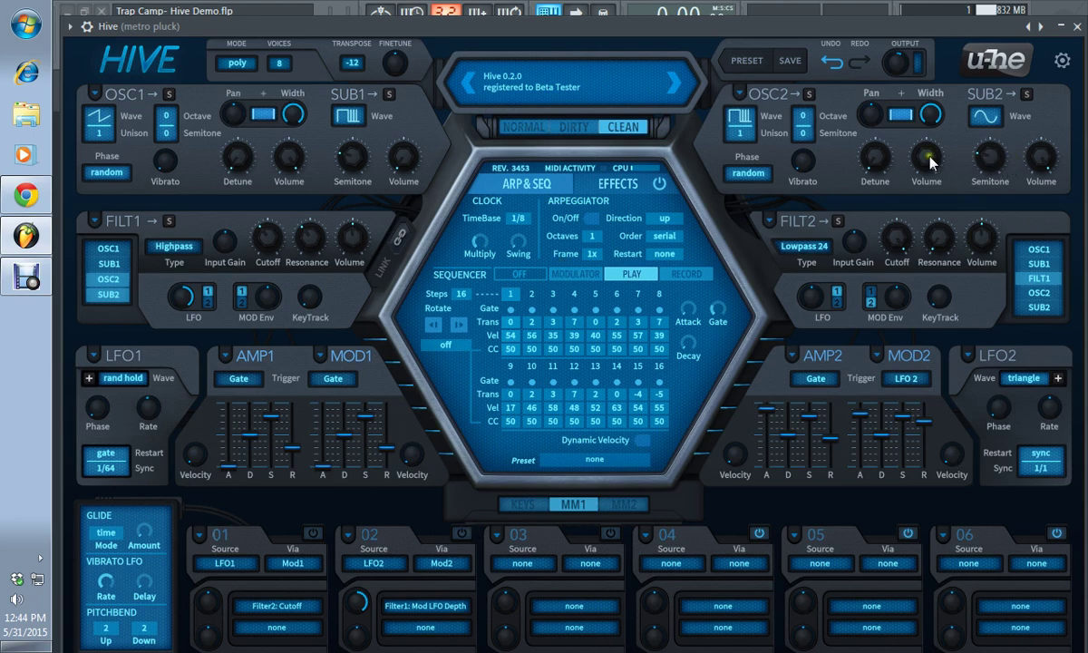
key("Escape")
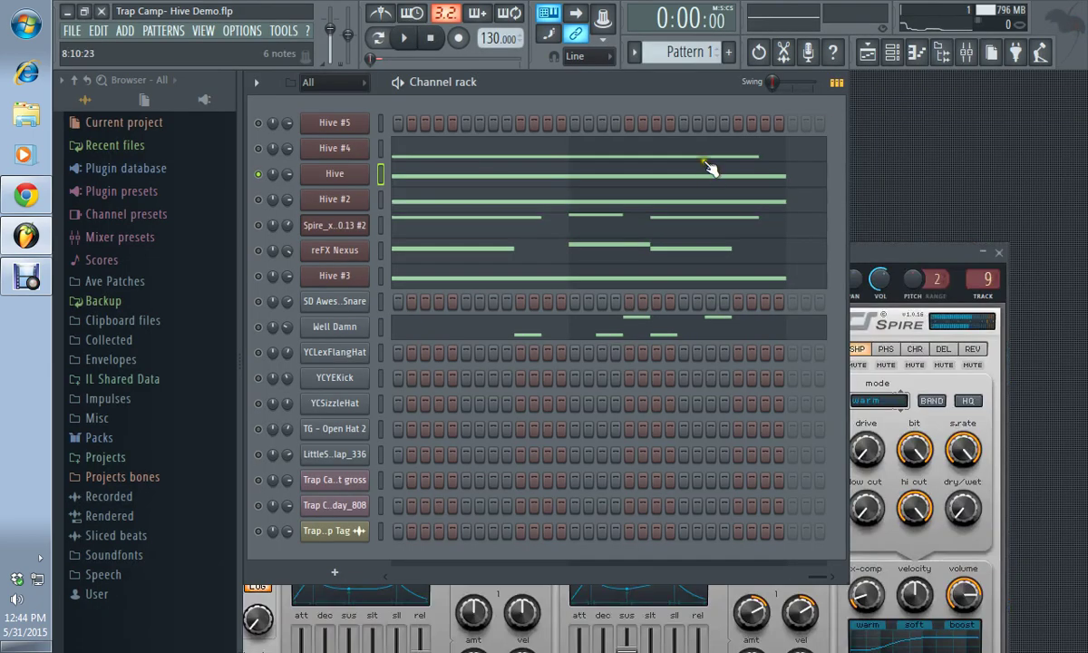
- Mute the Hive channel, activate and play Hive #3 on its own, and open its plugin window
left_click(259, 174)
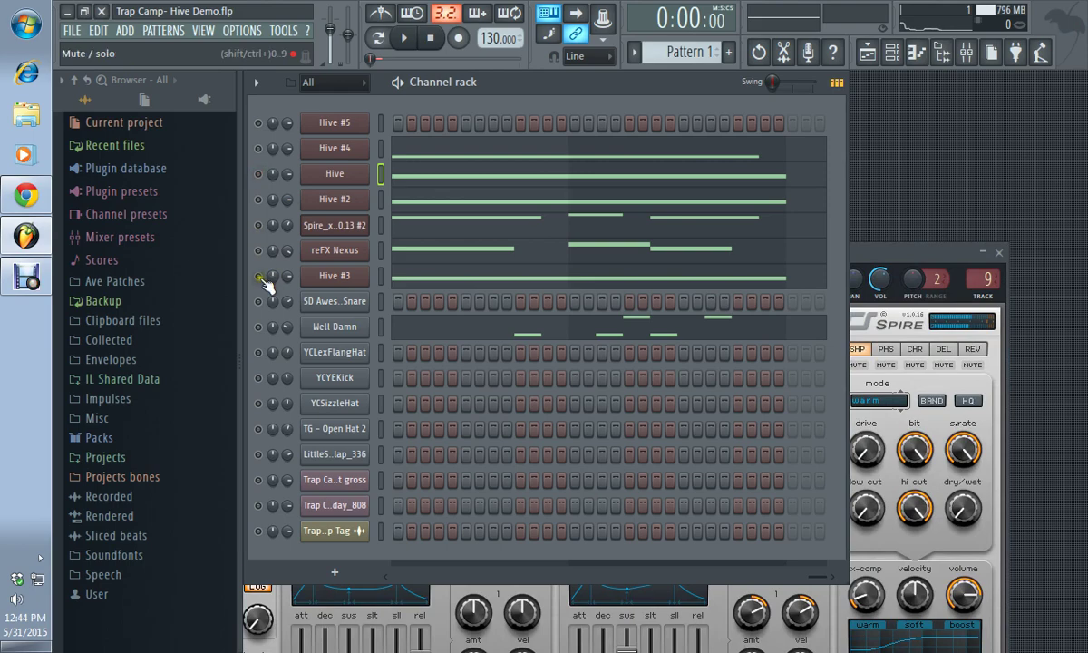
left_click(260, 276)
key("space")
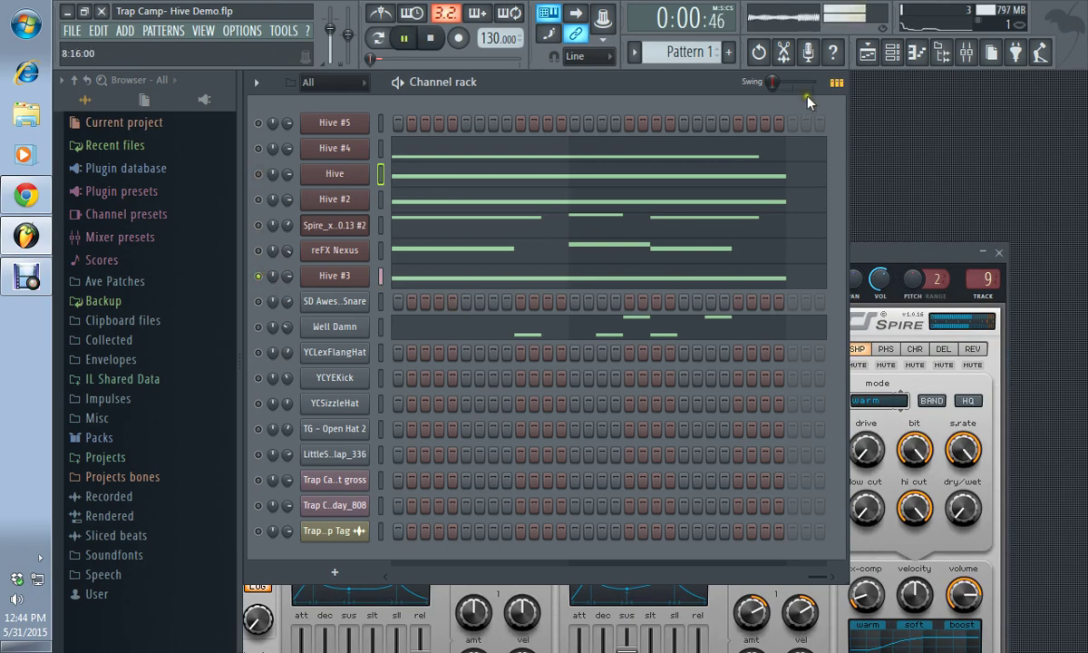
left_click(336, 278)
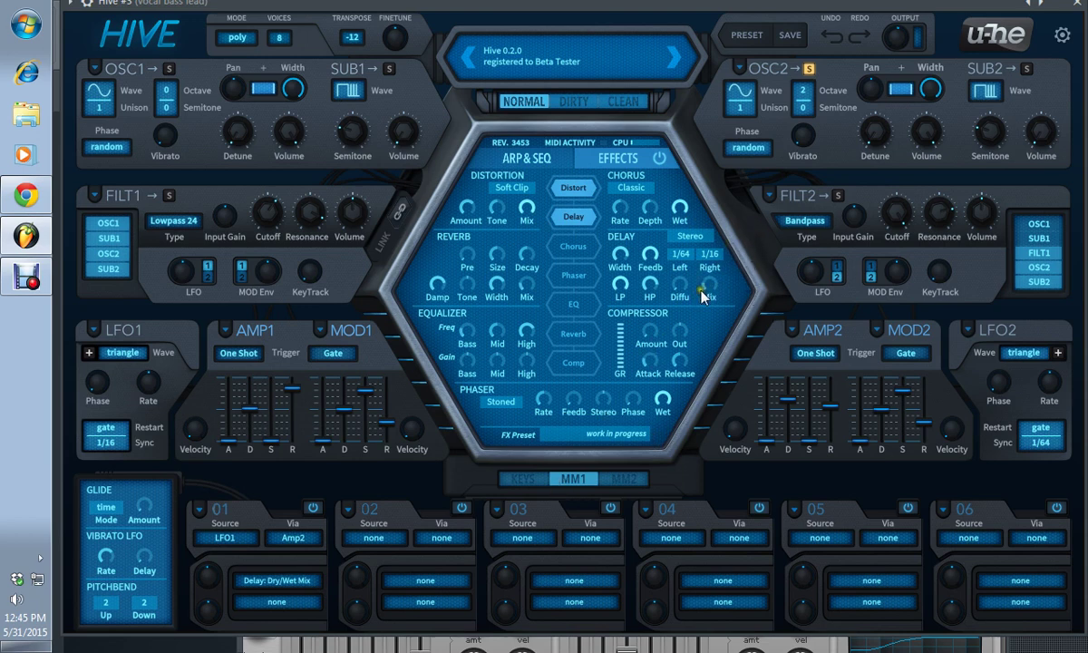
- Raise the LFO1 modulation depth on Delay: Dry/Wet Mix and adjust Filter 2's resonance in Hive #3
mouse_move(272, 567)
left_mouse_down()
mouse_move(406, 522)
mouse_move(585, 408)
mouse_move(712, 284)
mouse_move(277, 573)
left_mouse_up()
left_click_drag(208, 577, 209, 548)
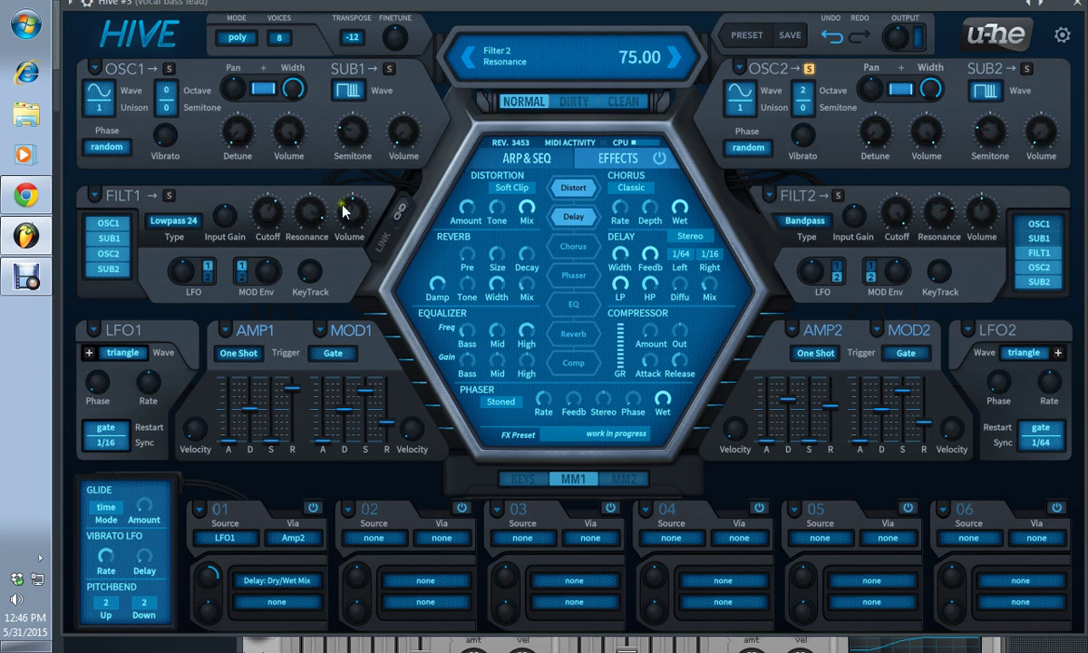
mouse_move(955, 235)
left_mouse_down()
mouse_move(972, 286)
mouse_move(955, 239)
left_mouse_up()
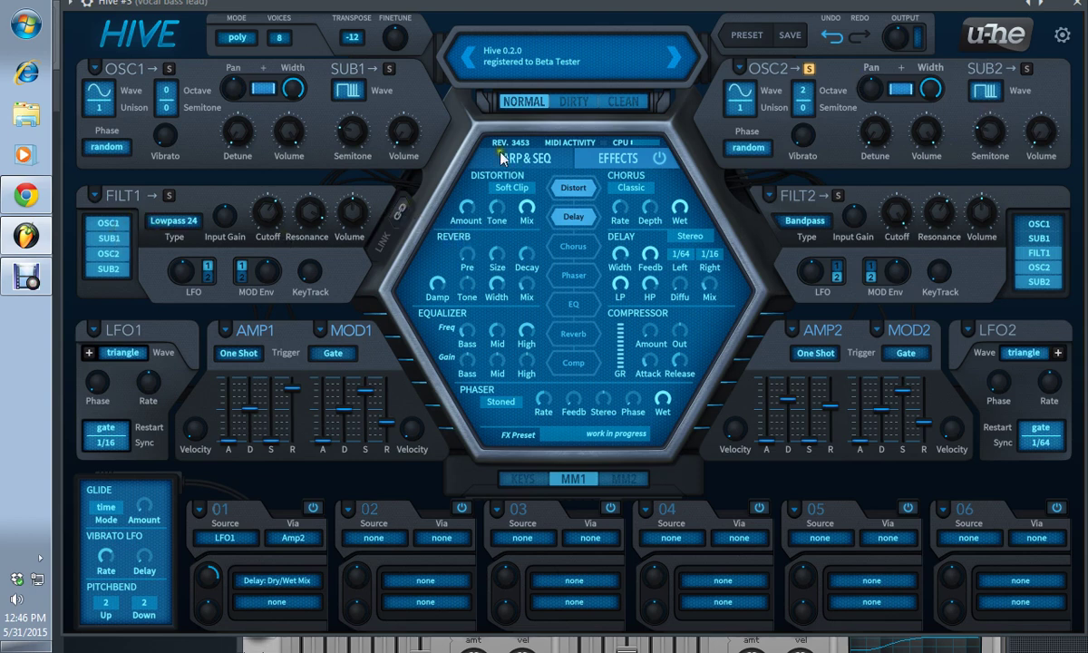
- Switch off Filter 1's OSC1, SUB1, OSC2 and SUB2 inputs, and switch them all back on
left_click(113, 255)
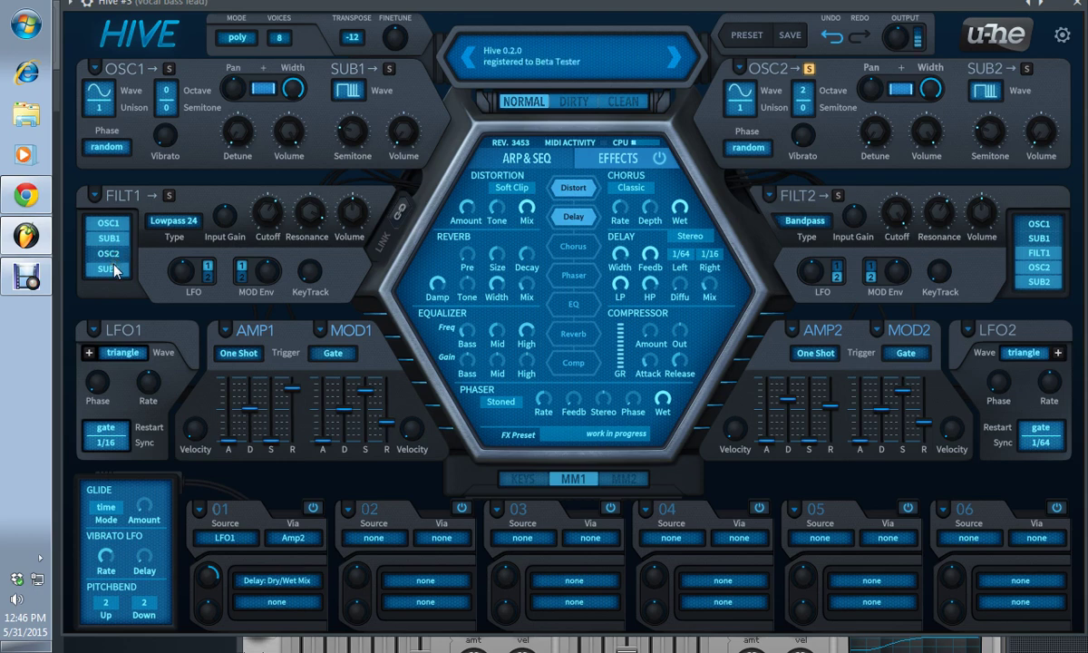
left_click(118, 239)
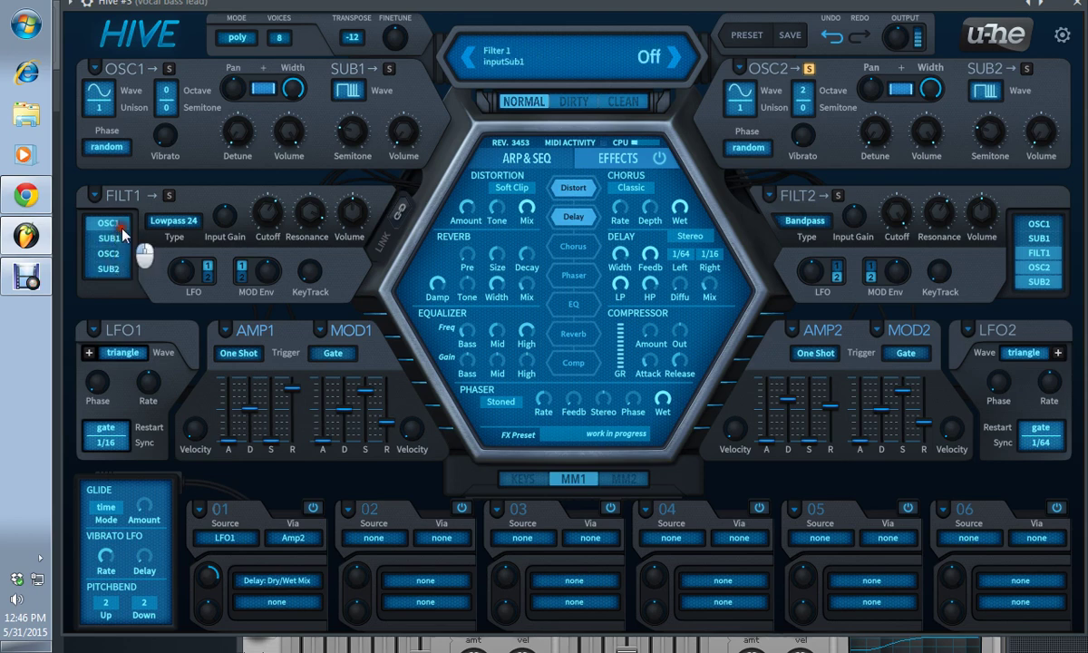
left_click(121, 227)
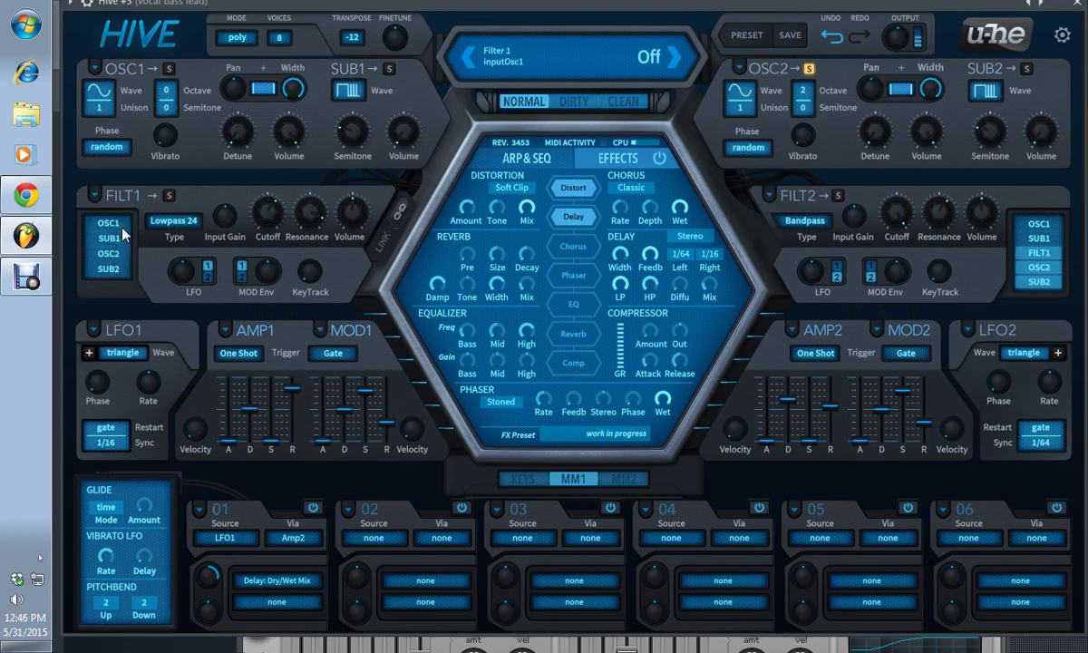
left_click(121, 224)
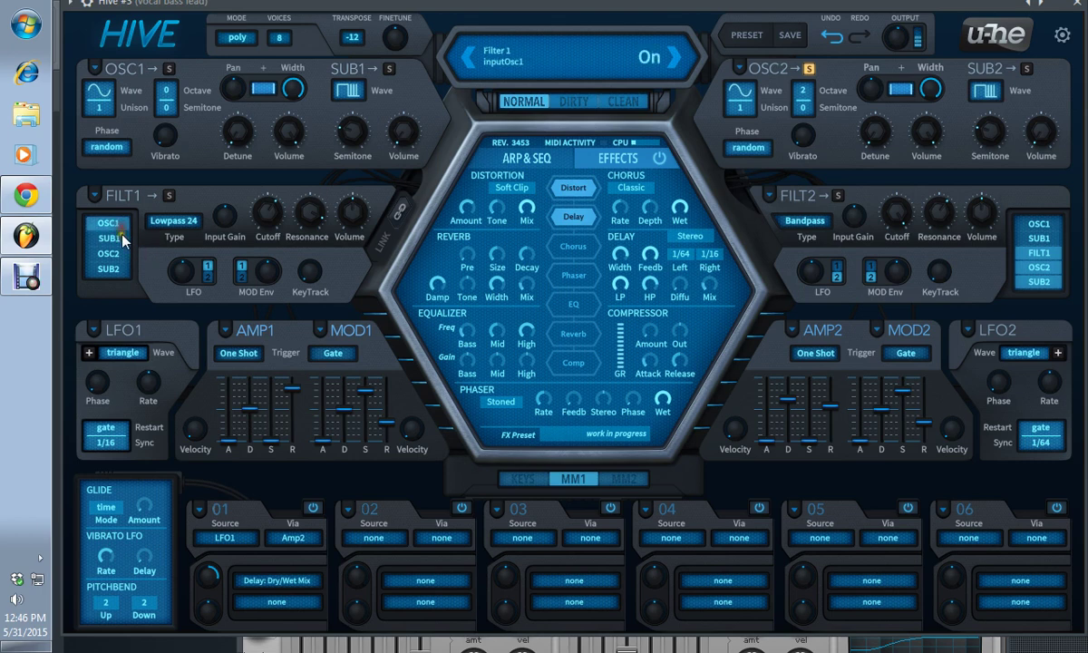
left_click(121, 238)
left_click(122, 254)
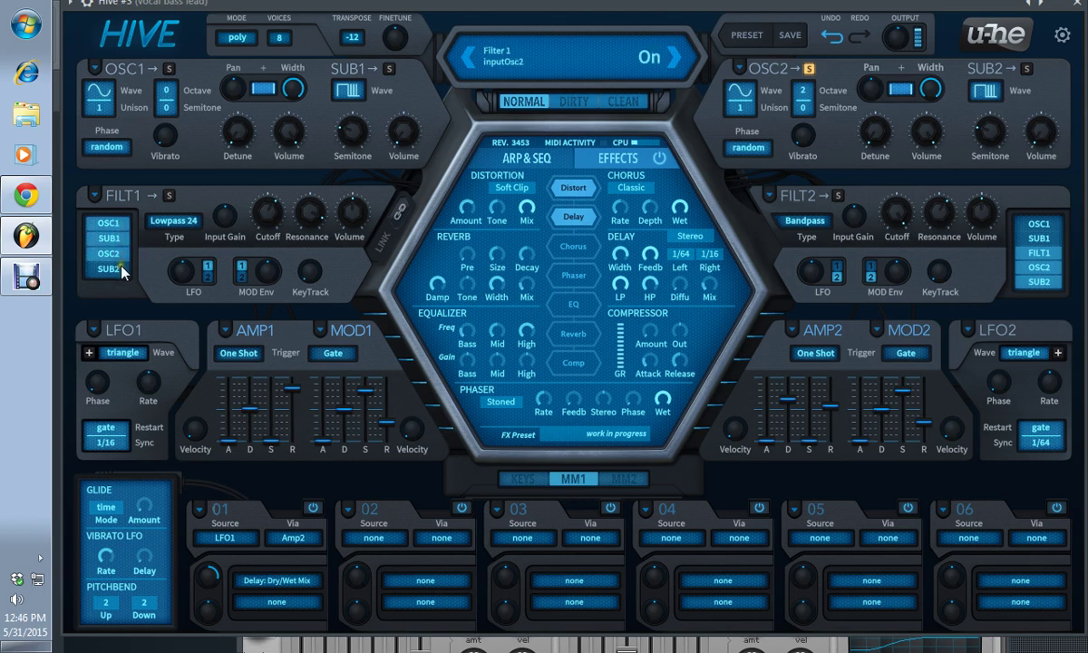
left_click(122, 269)
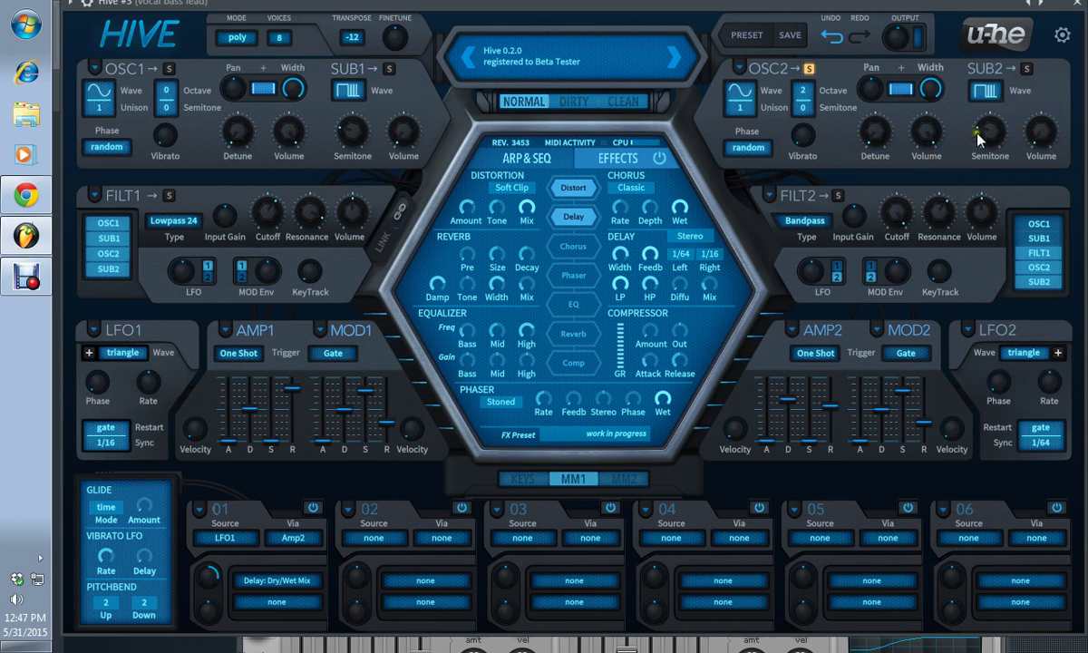
- Turn off the OSC2 solo, lower the OSC1 volume, and close the Hive #3 plugin window
left_click(810, 70)
left_click_drag(291, 136, 322, 301)
left_click(1005, 7)
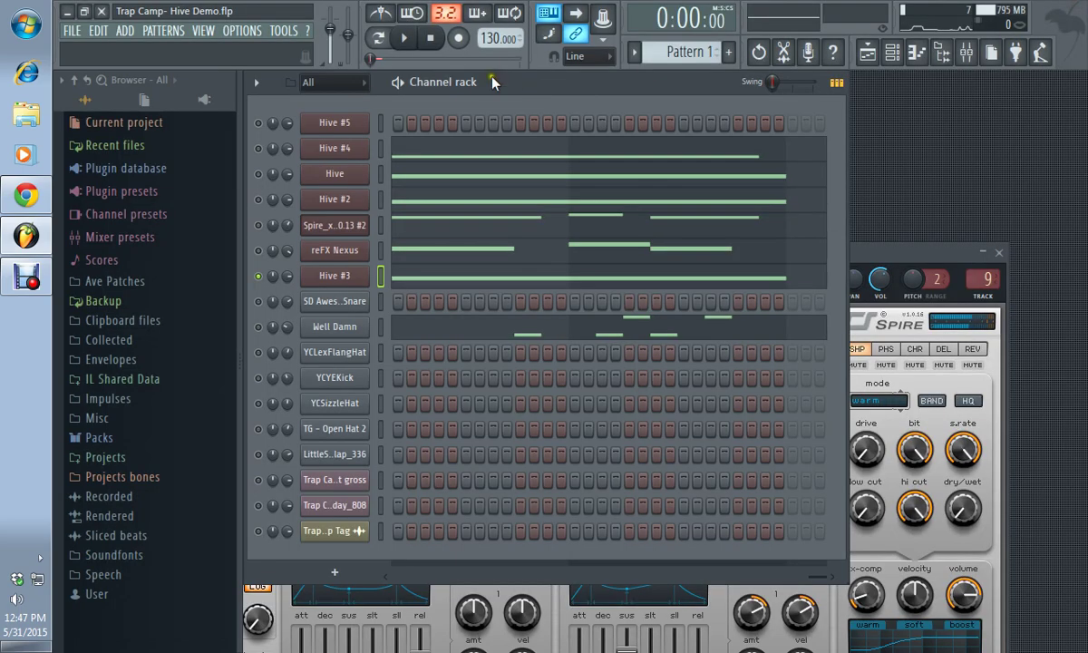
- Play Pattern 1 with Hive #3, bringing in the reFX Nexus and Hive #2 channels during playback
left_click(404, 38)
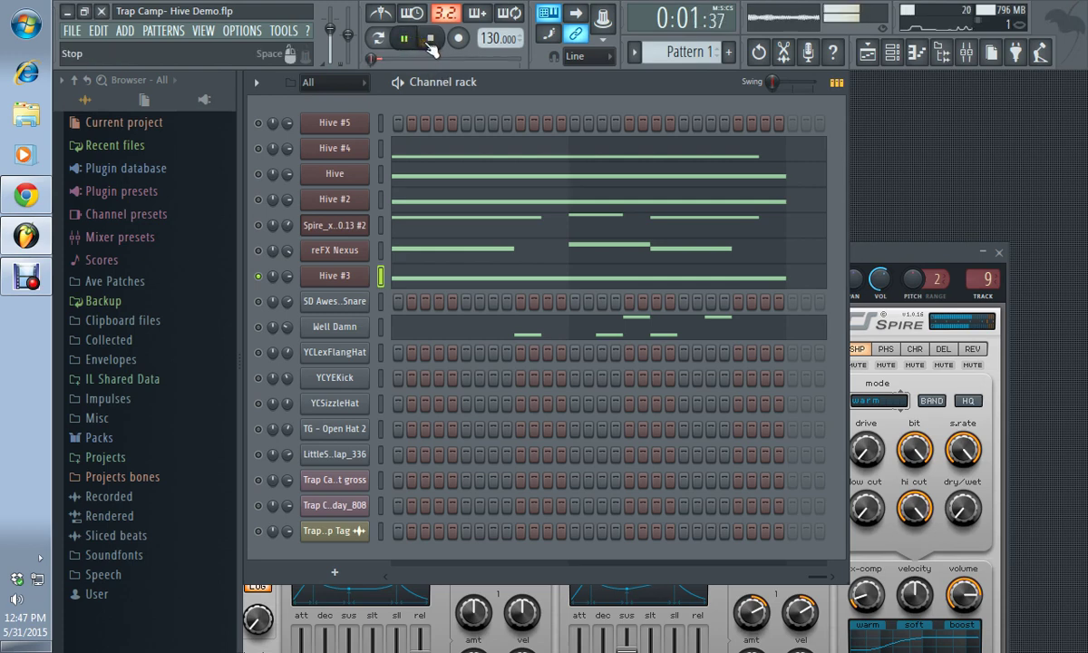
left_click(258, 249)
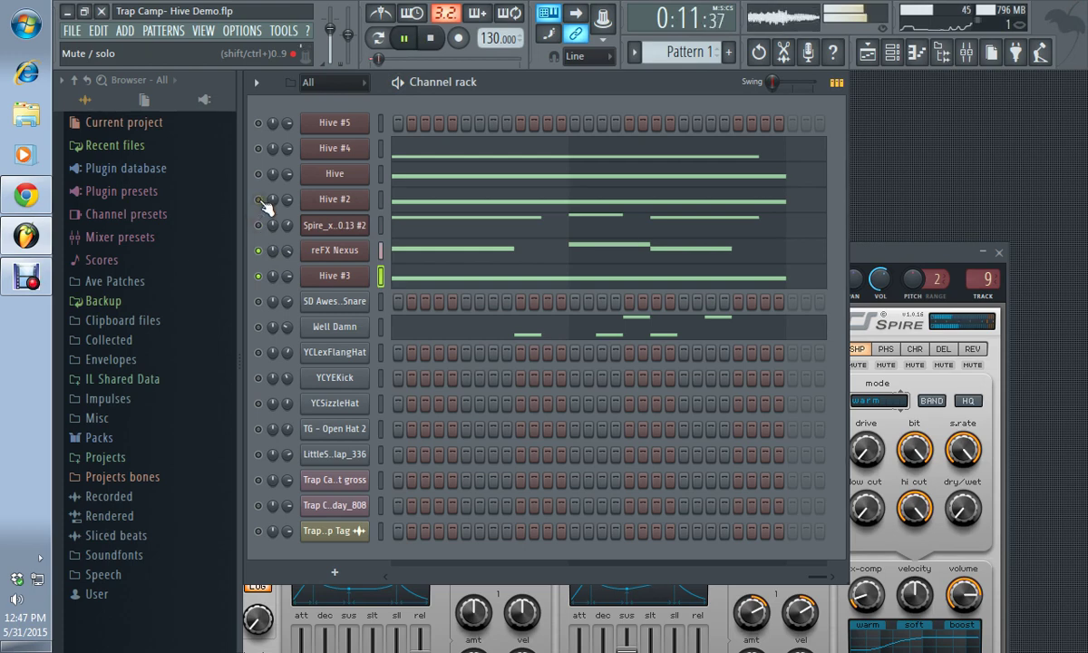
left_click(260, 199)
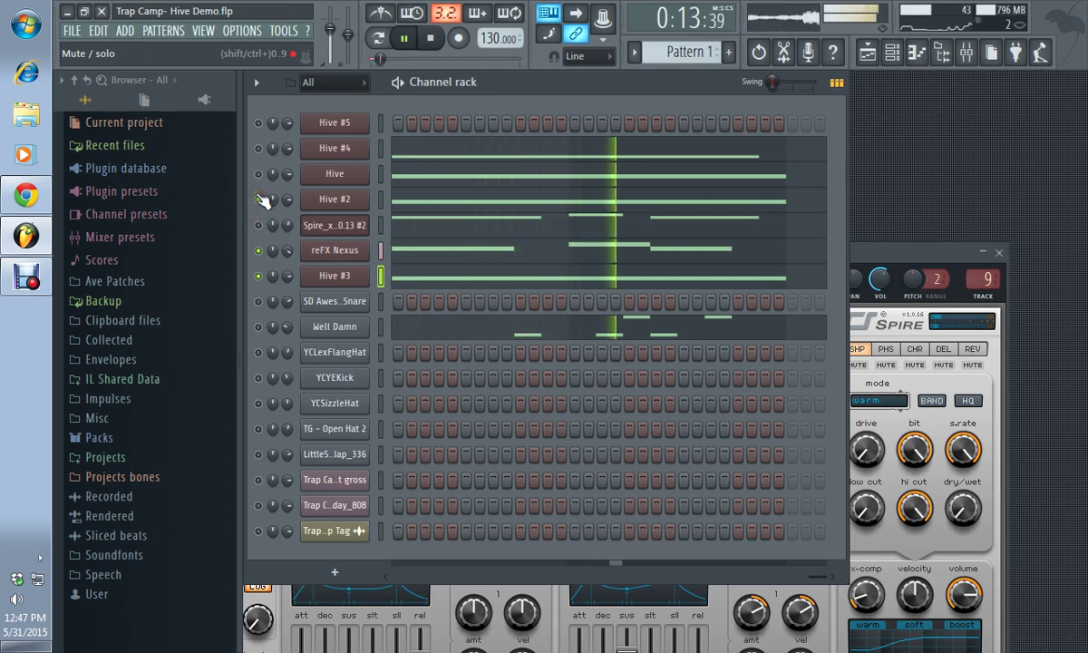
- Activate all channels, mute the second Spire channel and Well Damn, and stop playback
right_click(260, 302)
right_click(259, 302)
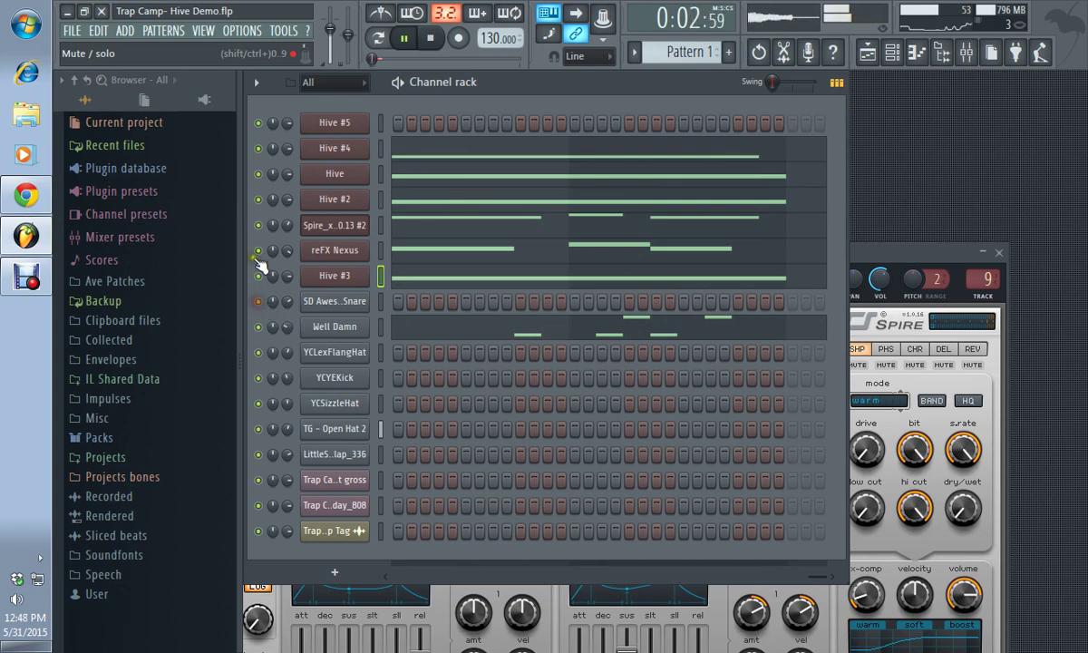
left_click(259, 228)
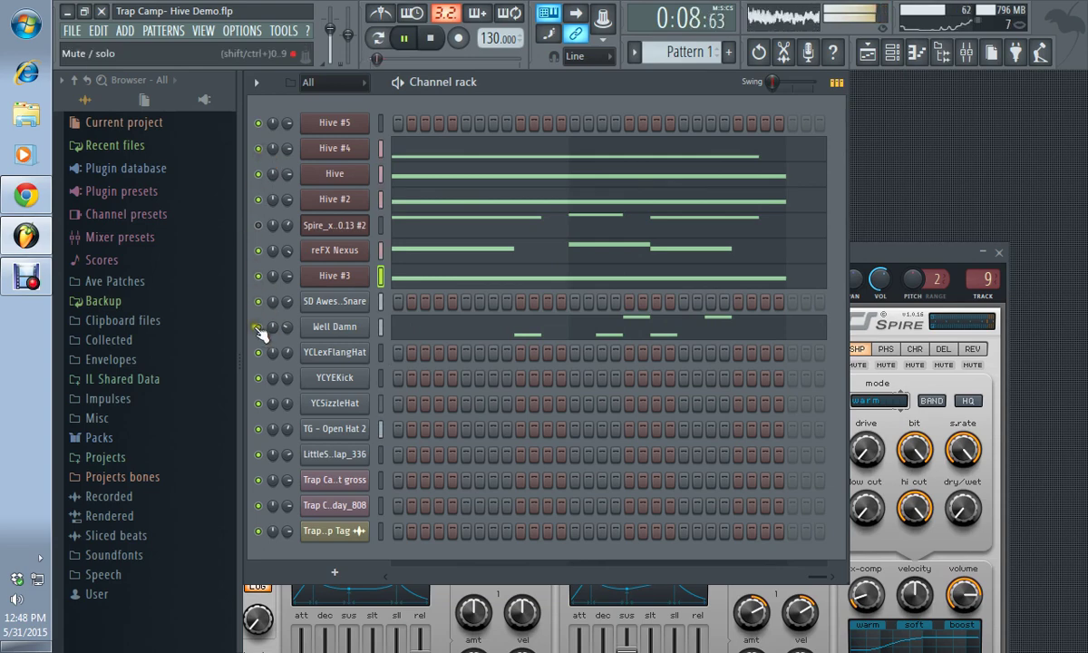
key("space")
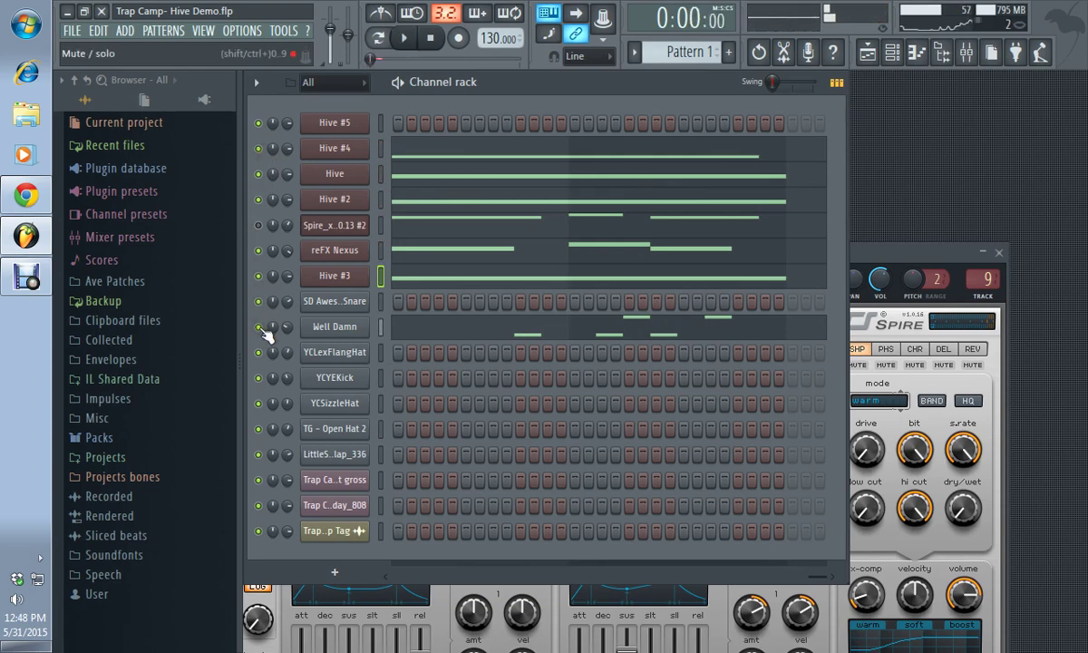
left_click(260, 327)
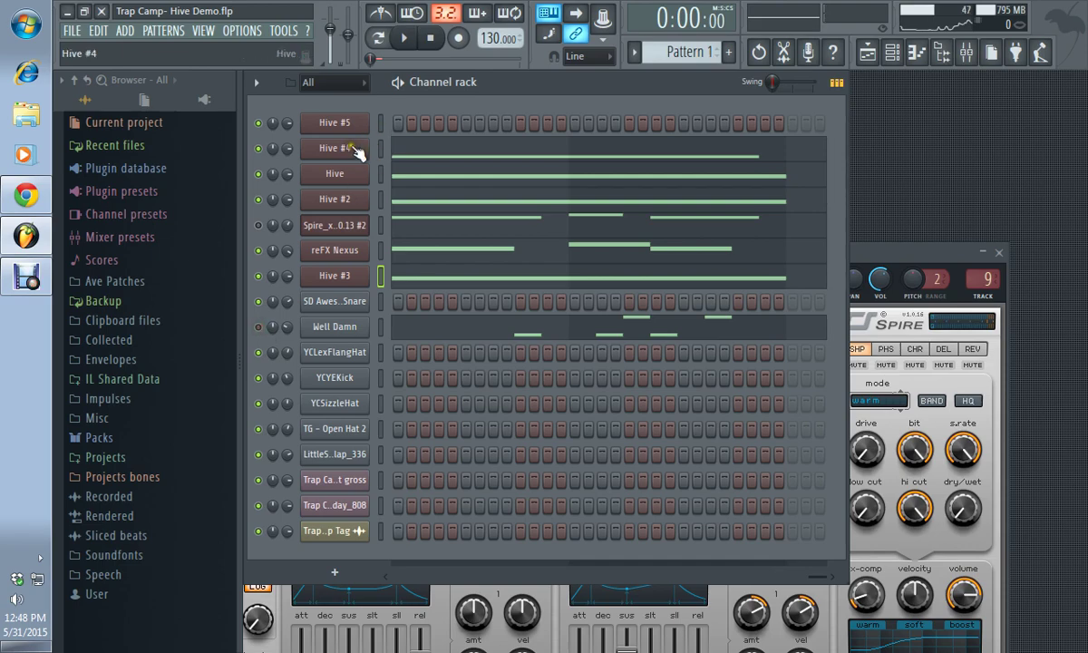
- View the Hive #4 choir patch while the beat plays, close its plugin window and stop playback
left_click(360, 150)
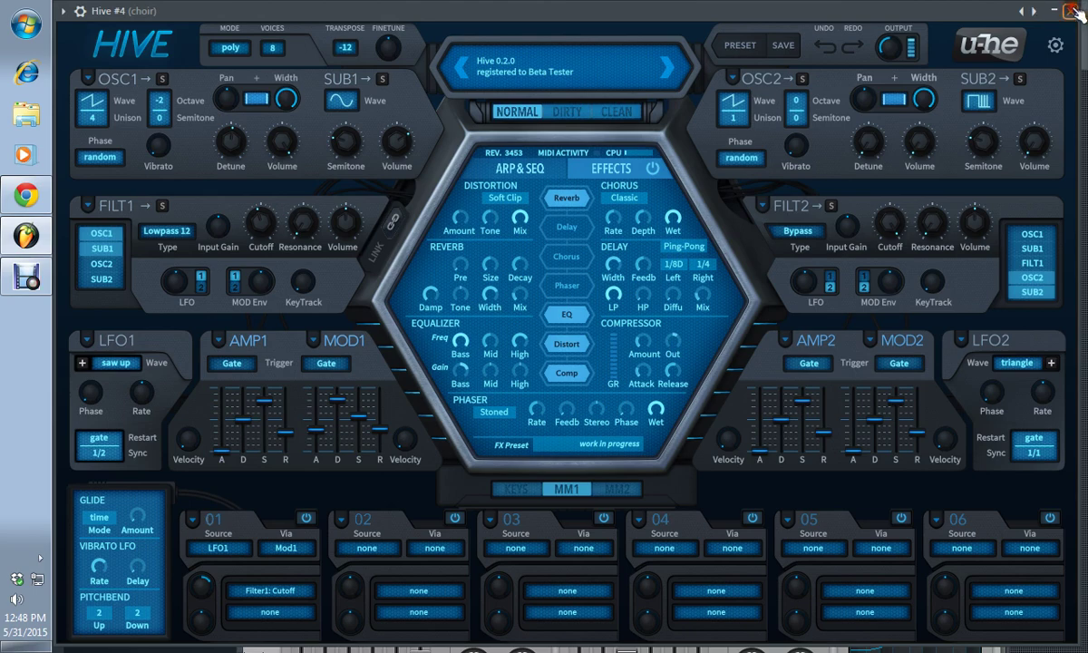
left_click(1021, 10)
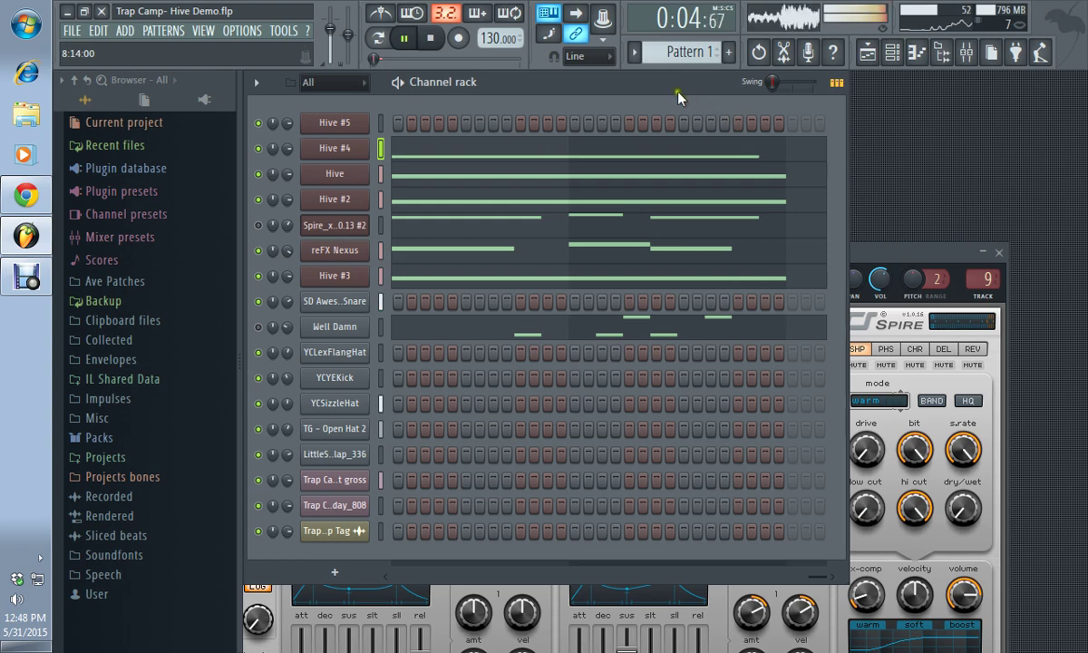
left_click(437, 48)
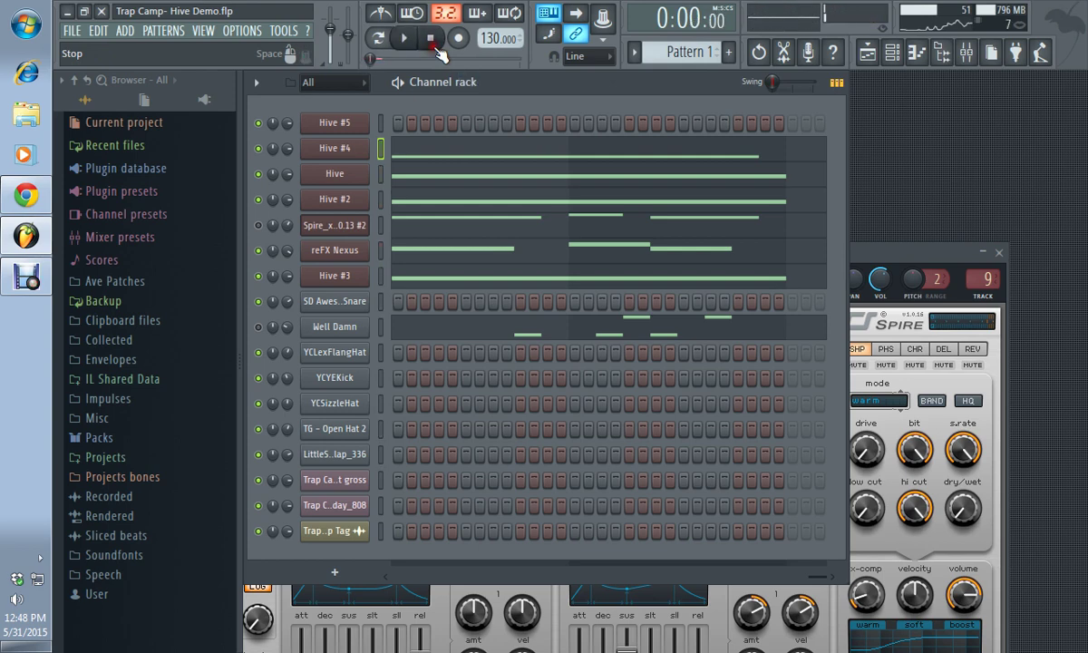